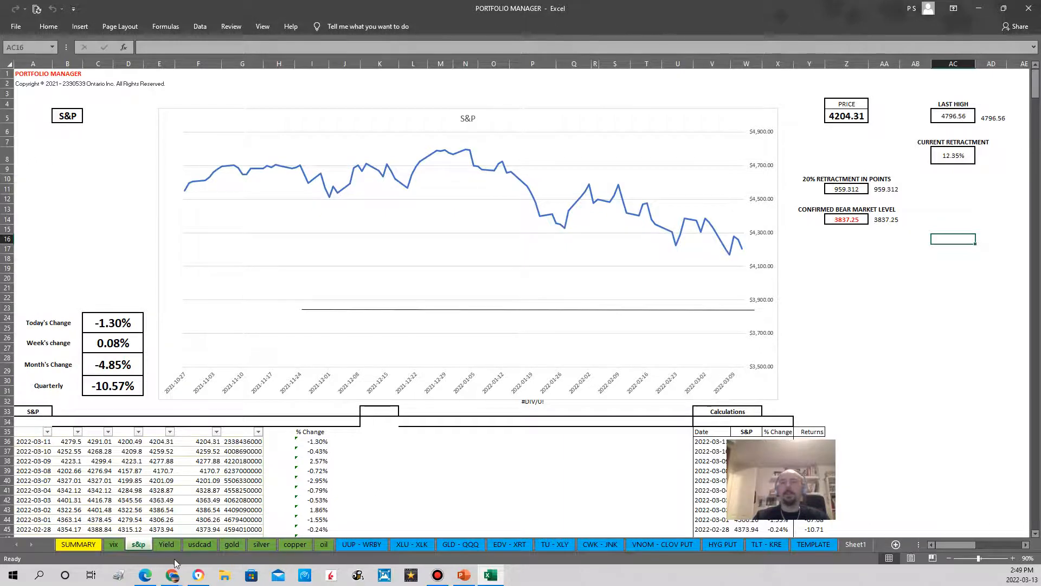
# Step: Look through the Yield, usdcad, gold, silver, copper, oil and UUP - WRBY sheets of the portfolio workbook
pyautogui.click(167, 544)
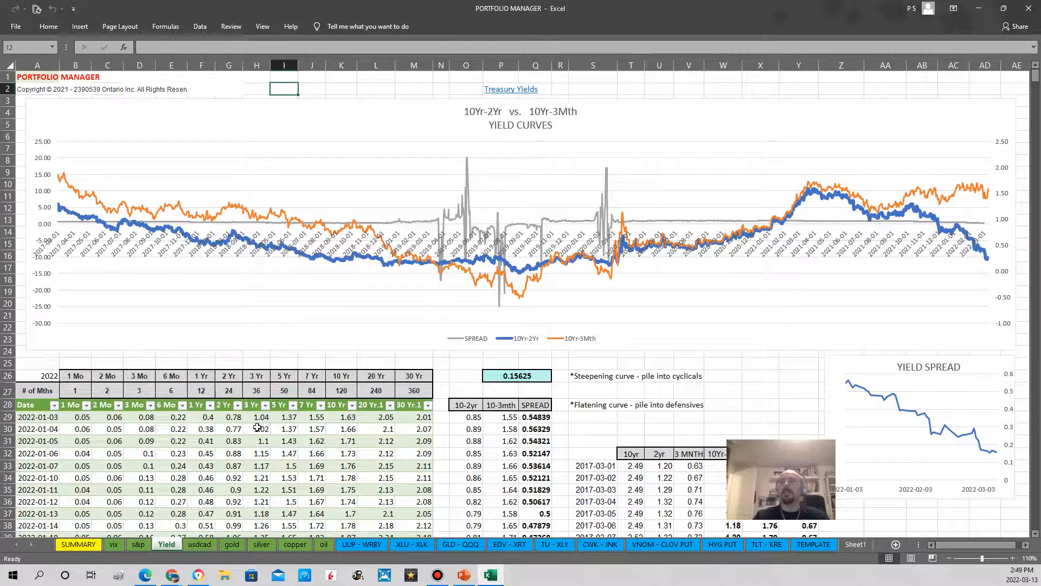
pyautogui.click(200, 545)
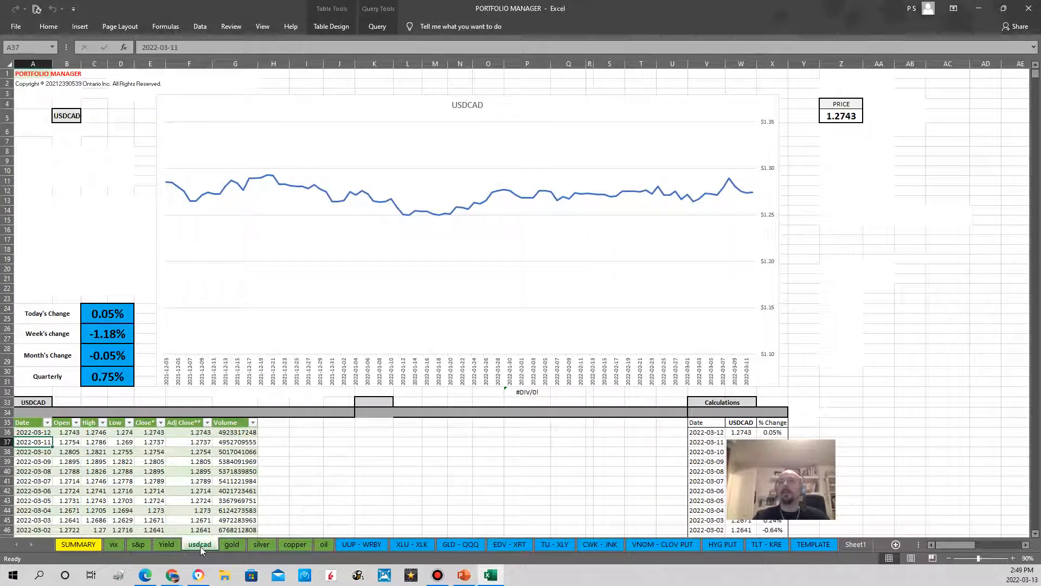
pyautogui.click(235, 545)
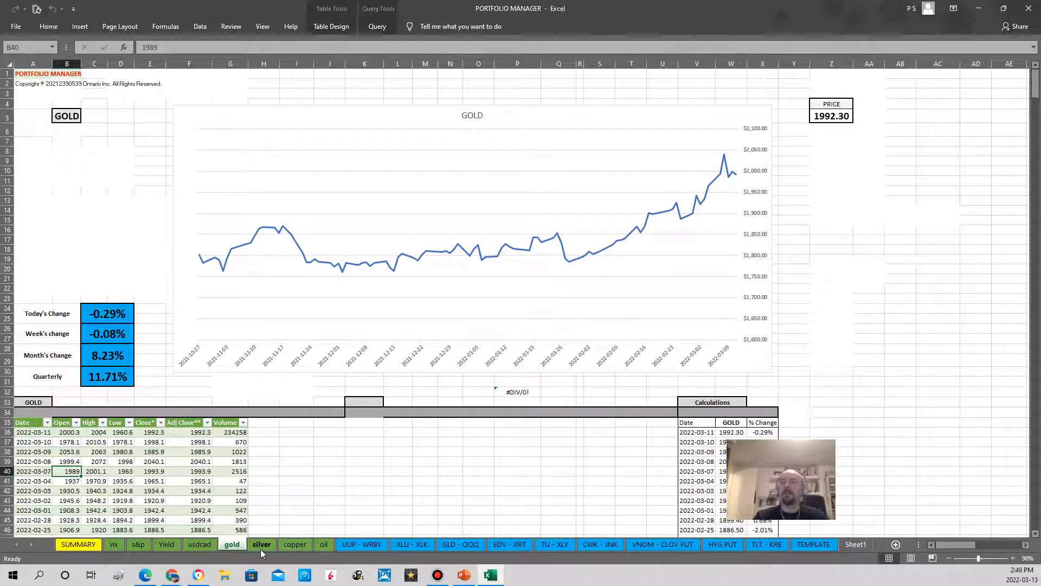
pyautogui.click(261, 547)
pyautogui.click(287, 545)
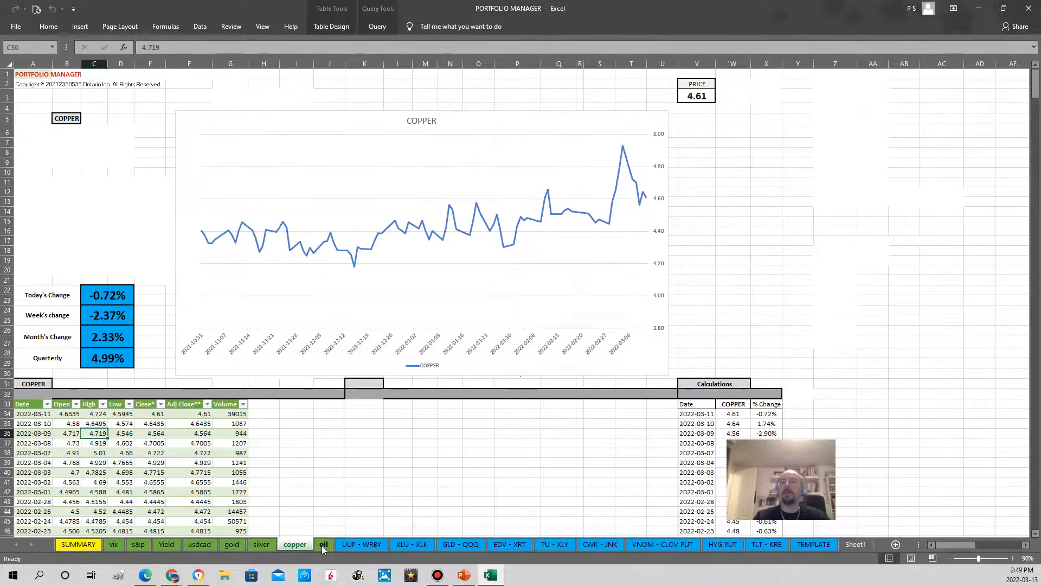
pyautogui.click(321, 545)
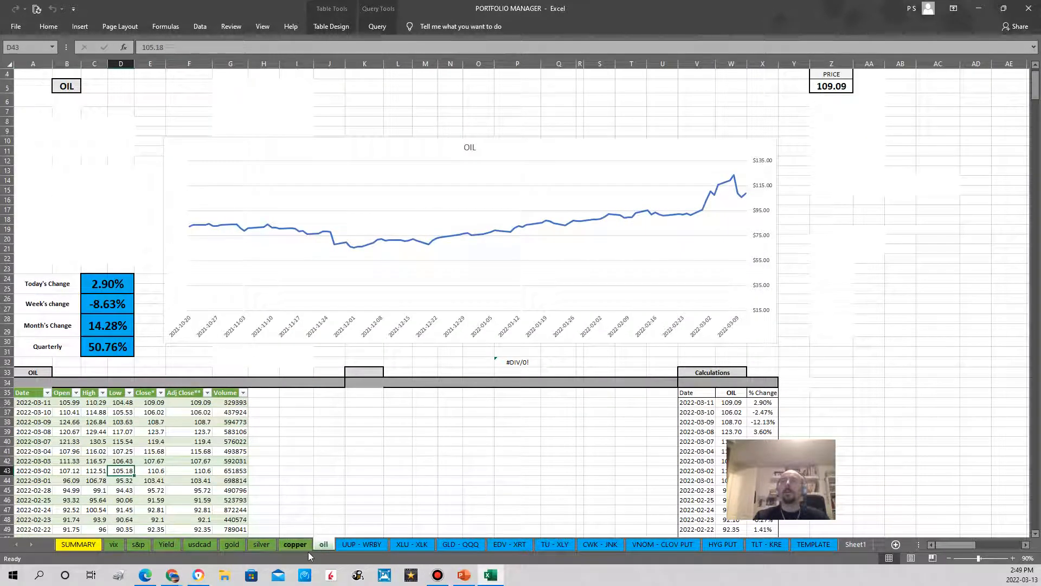
pyautogui.click(353, 545)
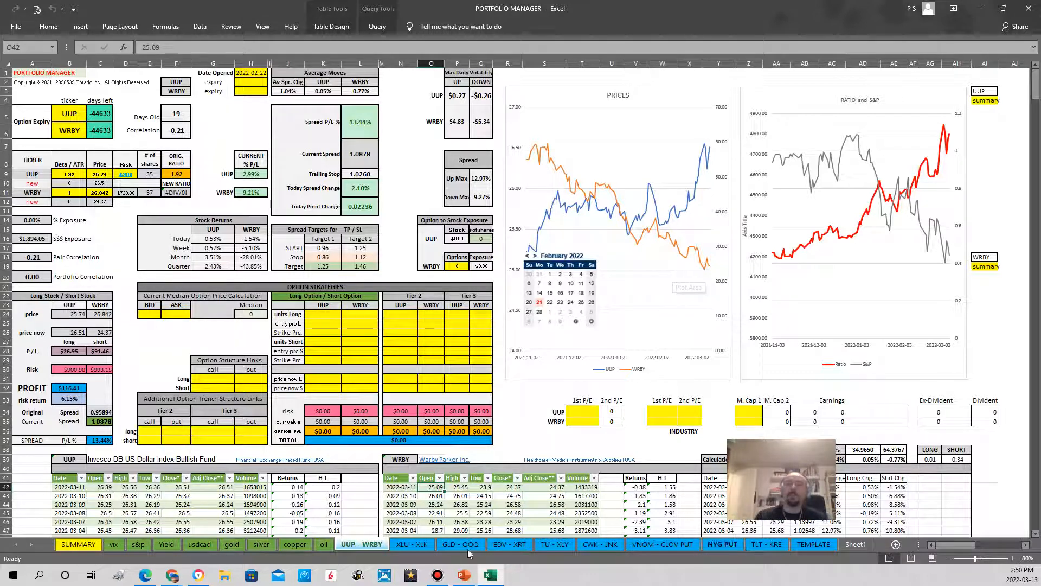
# Step: Review the Yield and VNOM - CLOV PUT sheets, ending on the blank Sheet1
pyautogui.click(160, 544)
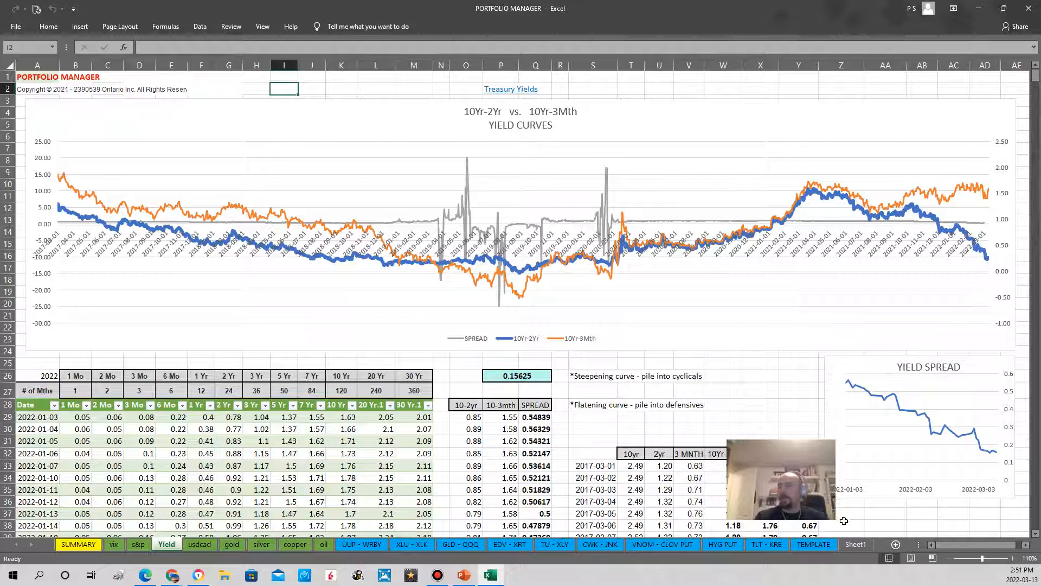
pyautogui.click(855, 545)
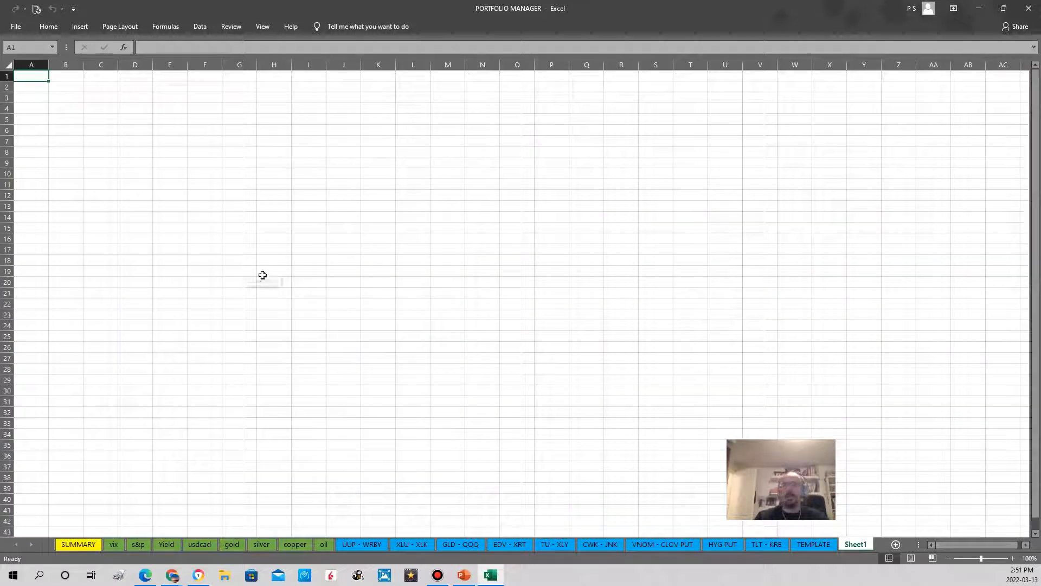
pyautogui.click(655, 546)
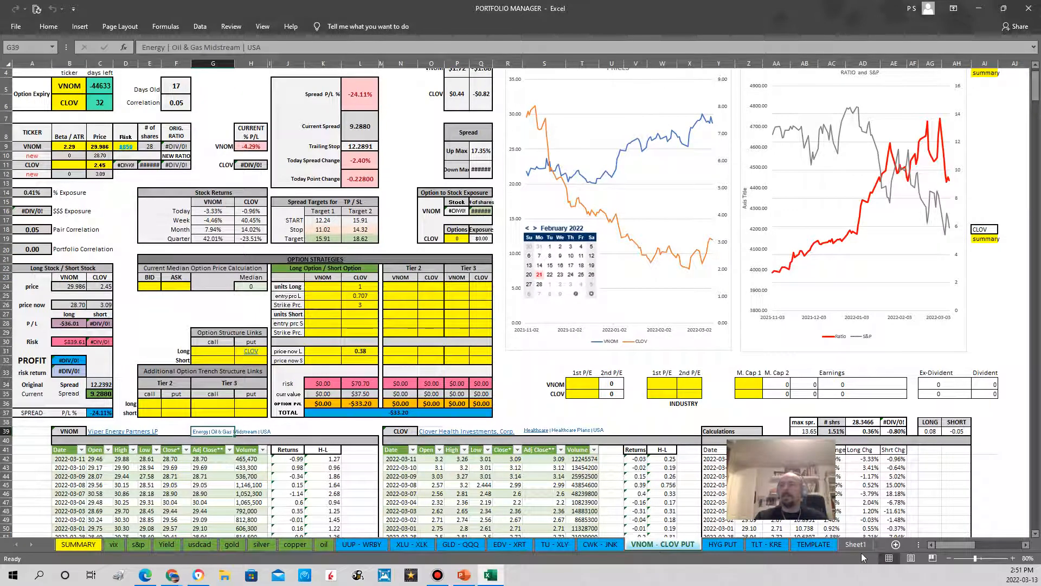
pyautogui.click(855, 545)
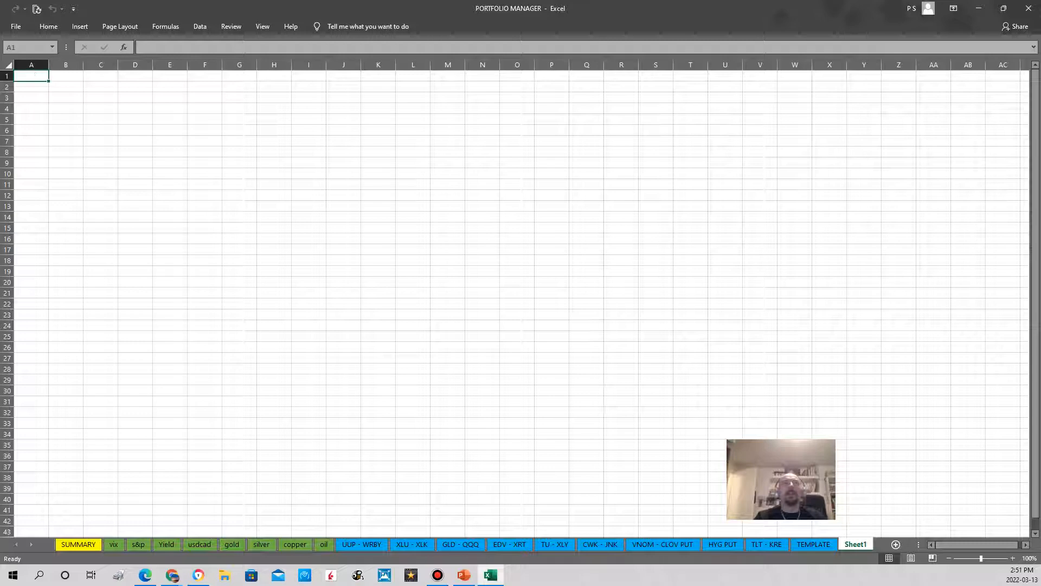
# Step: Switch to Microsoft Edge, look up the TSLA quote on Yahoo Finance and show its one-month chart
pyautogui.hotkey('alt', 'Tab')
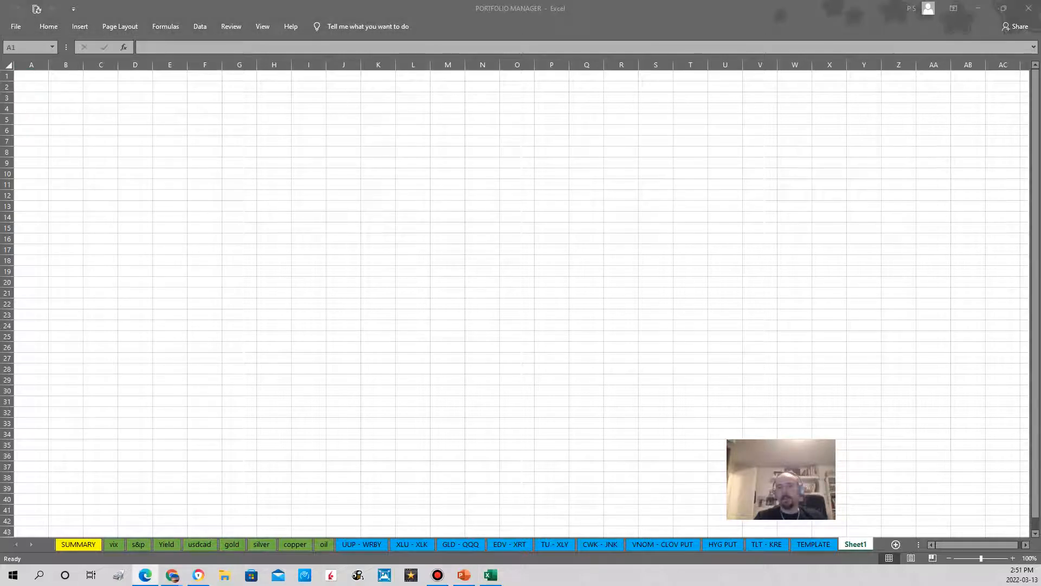
pyautogui.moveTo(1040, 287); pyautogui.dragTo(812, 186)
pyautogui.click(854, 184)
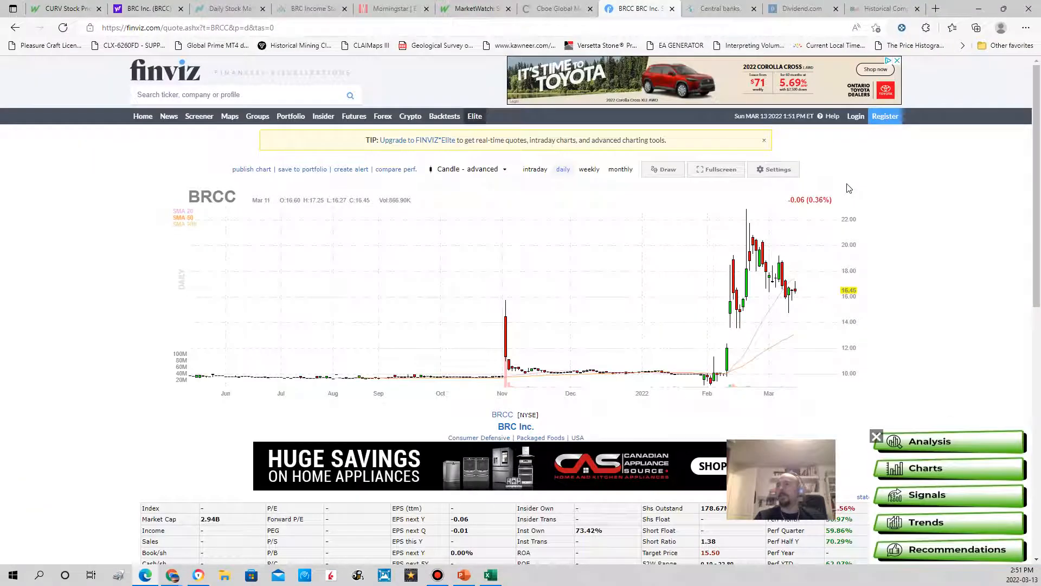
pyautogui.click(148, 13)
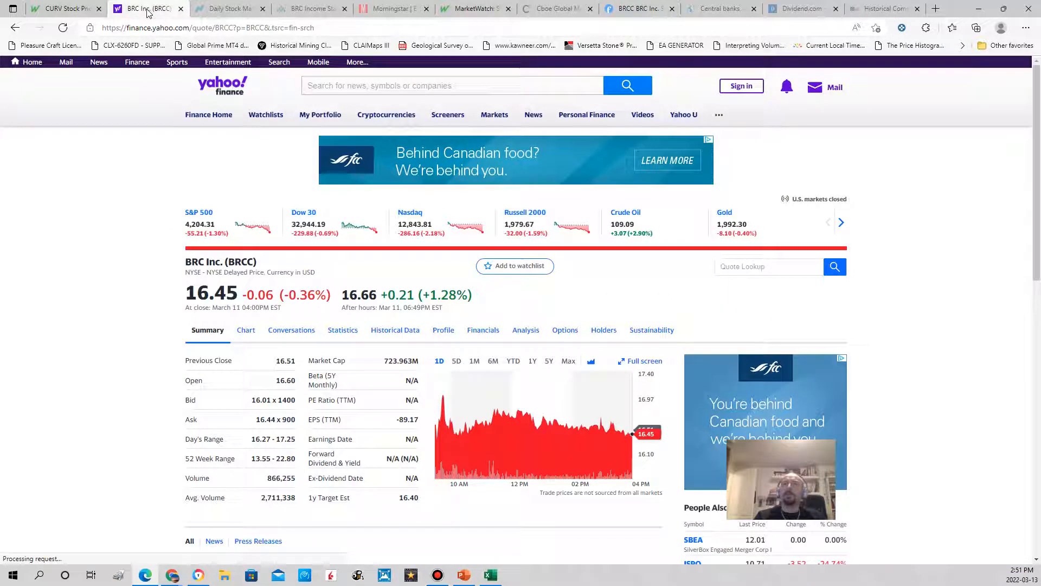
pyautogui.click(349, 84)
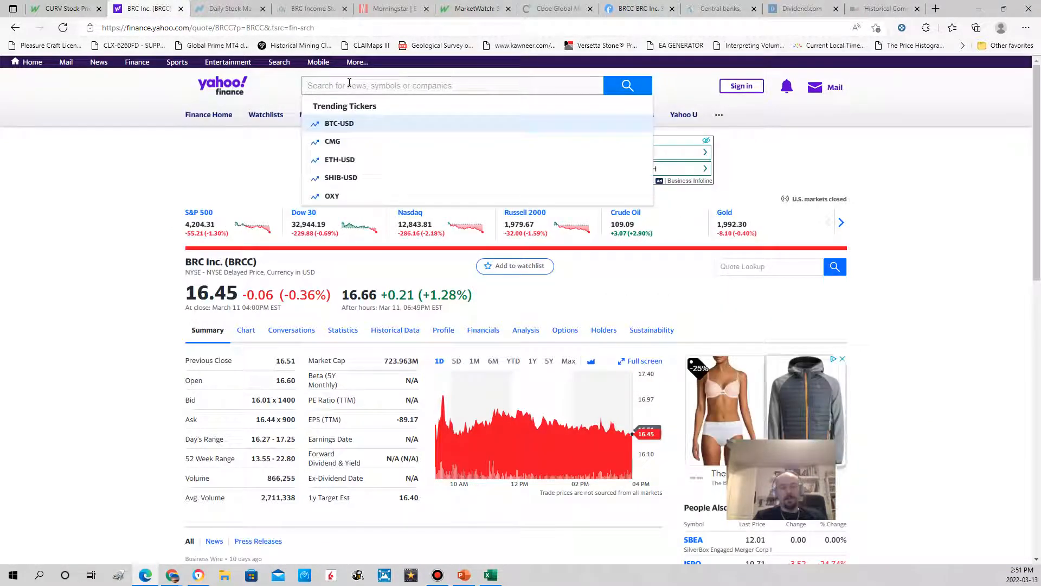
pyautogui.write('tsla')
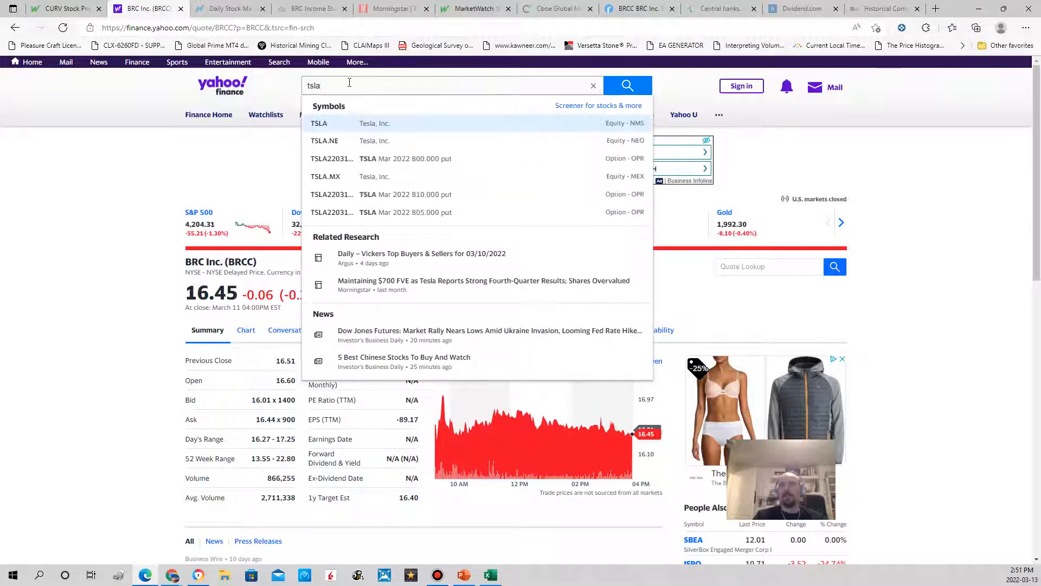
pyautogui.click(361, 123)
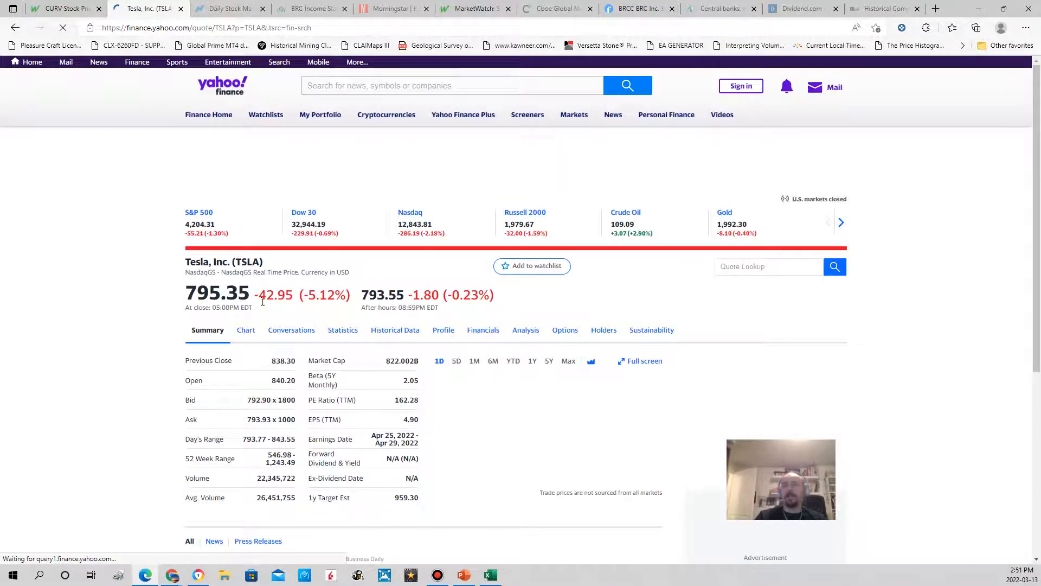
pyautogui.click(474, 362)
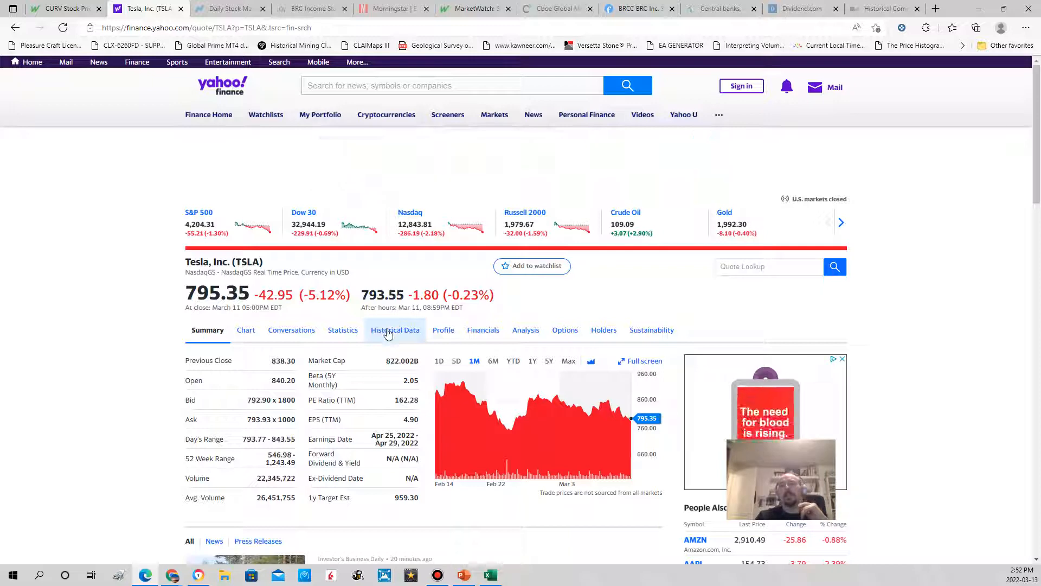
# Step: Open Tesla's historical price data and download it as a CSV file
pyautogui.click(388, 333)
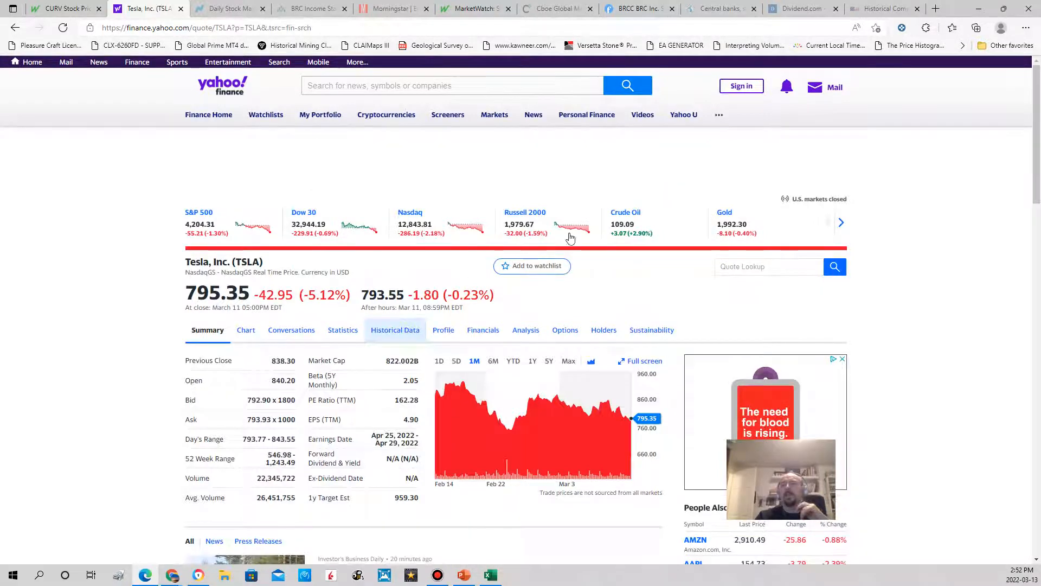
pyautogui.scroll(-6, 496, 325)
pyautogui.scroll(8, 497, 337)
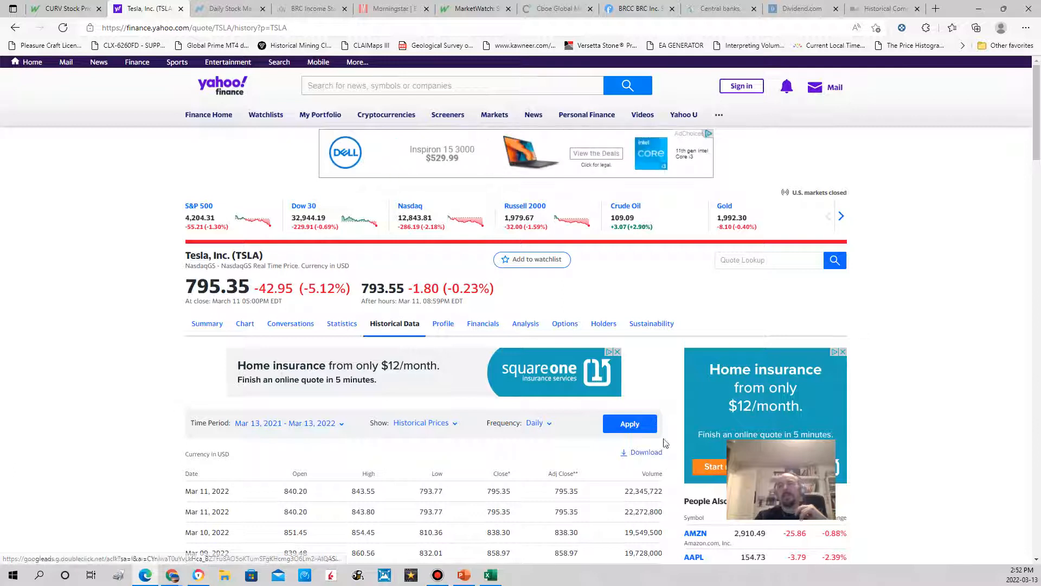
pyautogui.click(645, 452)
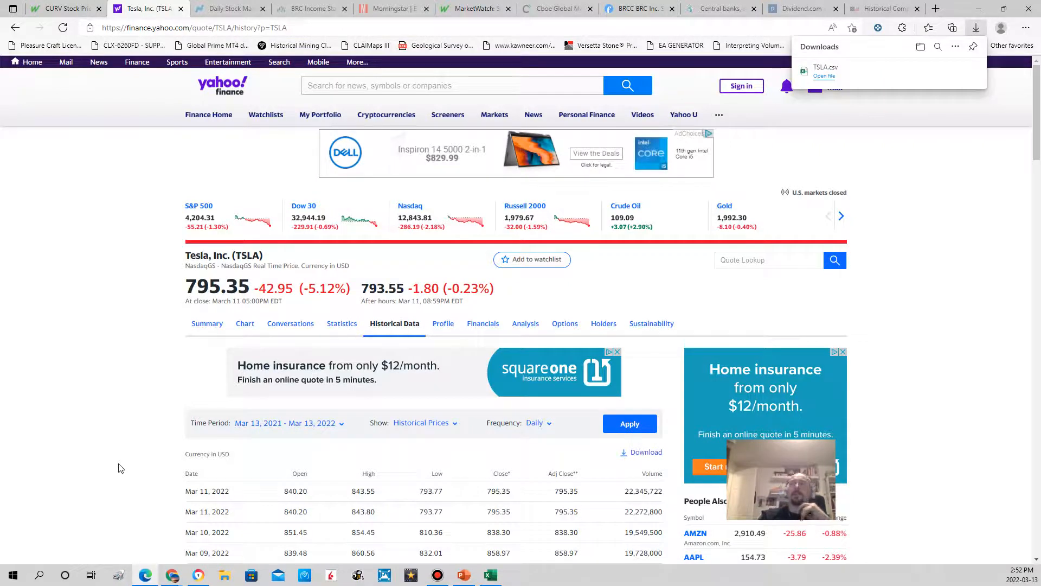
# Step: Open the downloaded TSLA.csv in Excel, examine its full price history with the date column widened, and close it without saving
pyautogui.click(823, 76)
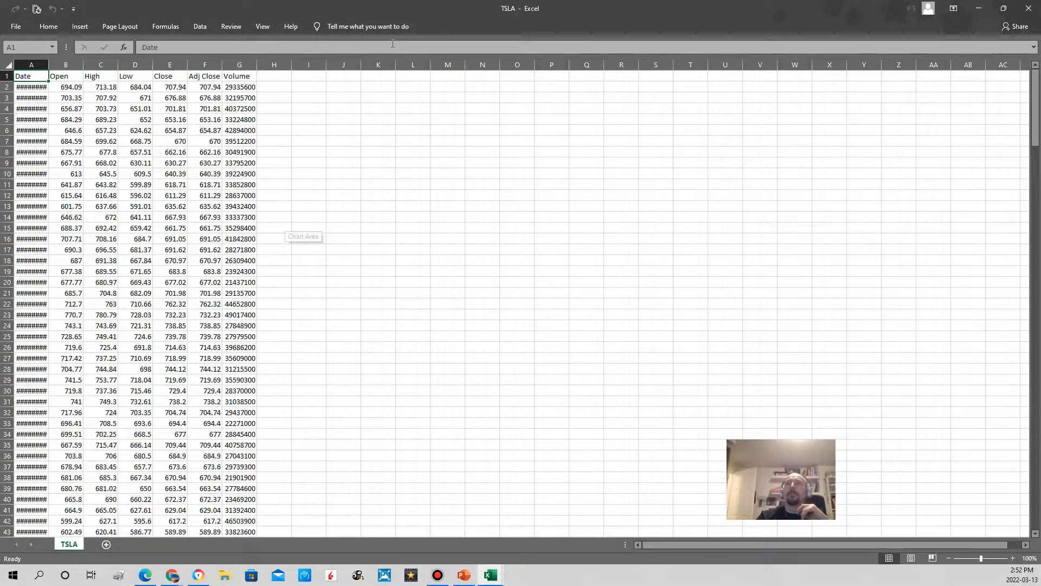
pyautogui.moveTo(50, 64); pyautogui.dragTo(64, 64)
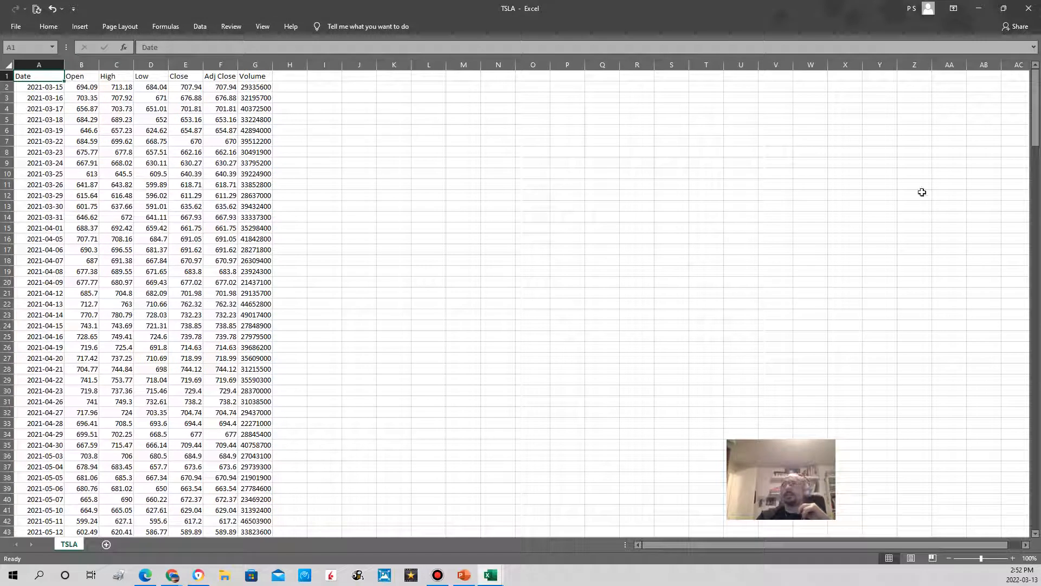
pyautogui.moveTo(1036, 80); pyautogui.dragTo(1035, 478)
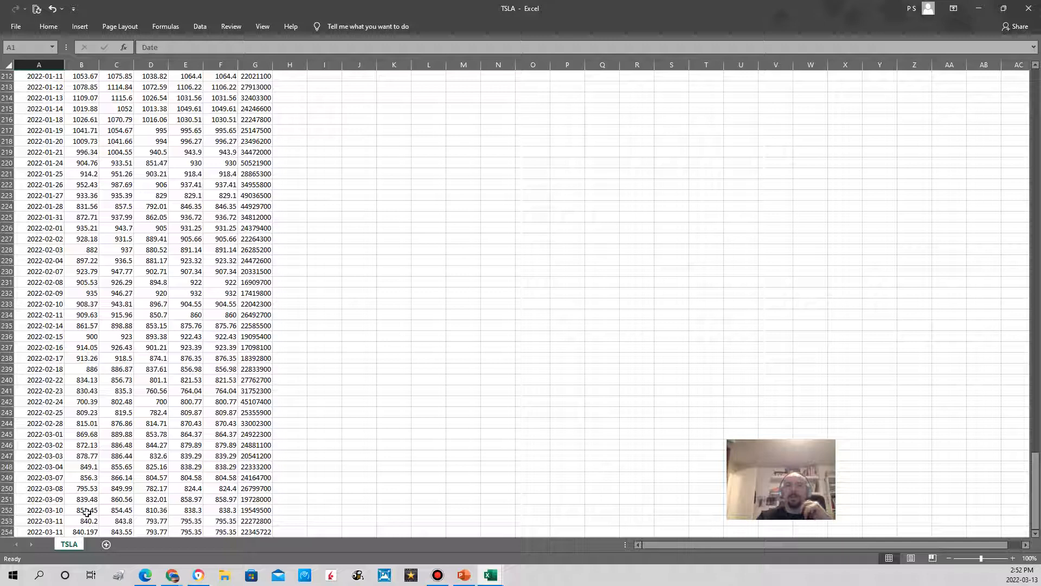
pyautogui.moveTo(1036, 482); pyautogui.dragTo(1038, 72)
pyautogui.click(1028, 11)
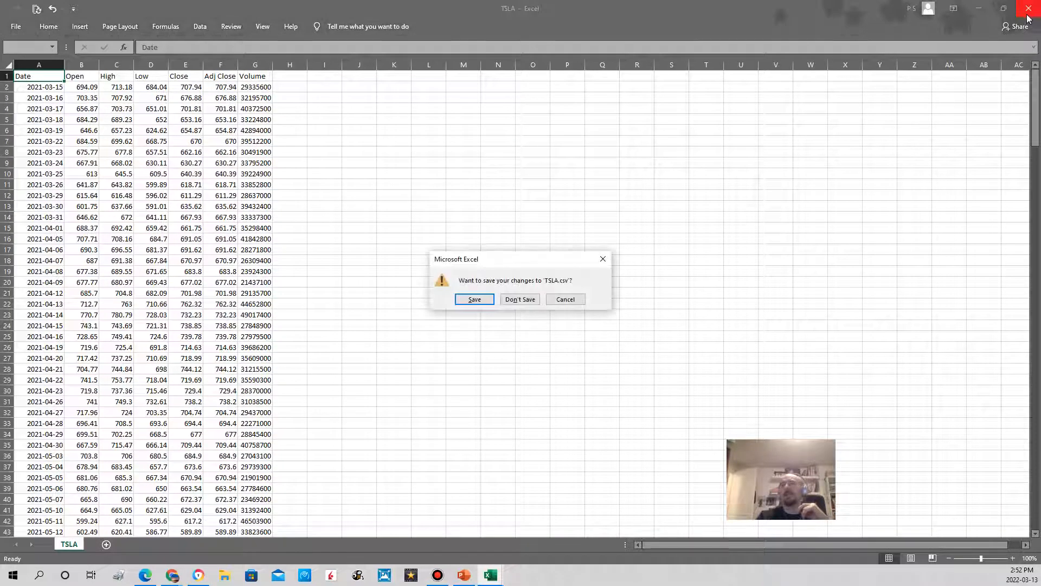
pyautogui.click(520, 299)
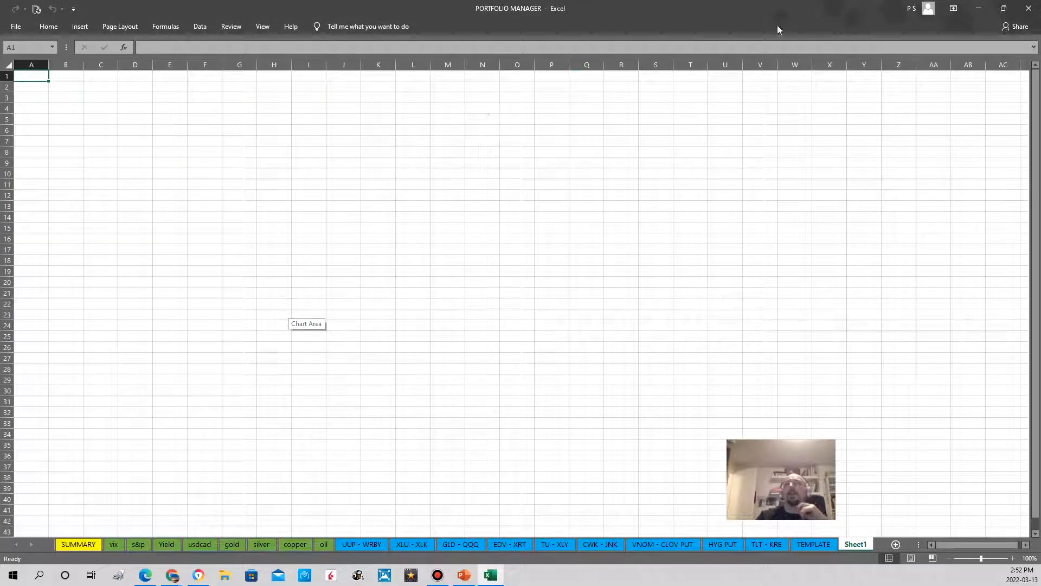
pyautogui.click(1030, 7)
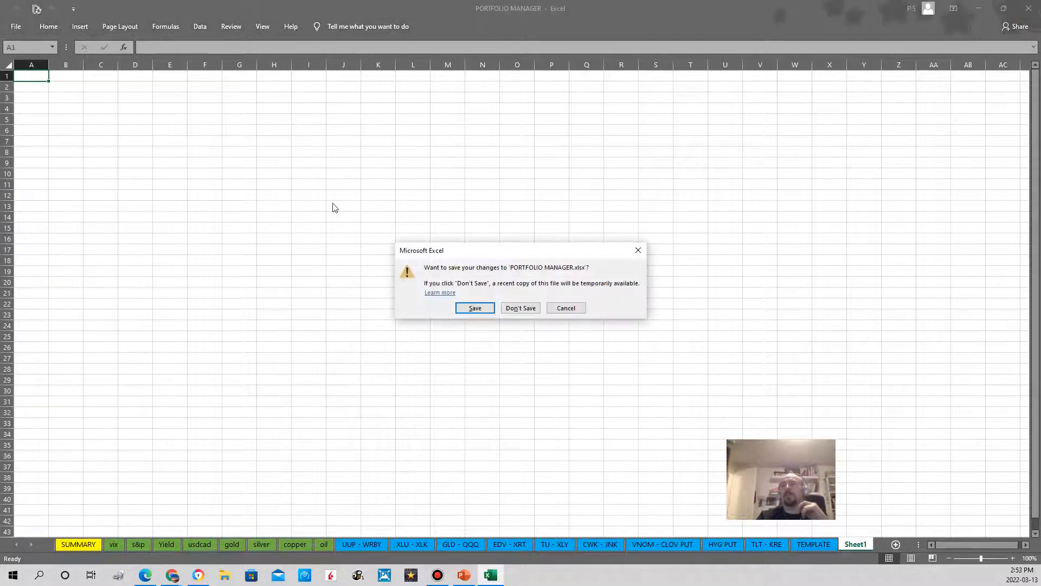
pyautogui.click(566, 307)
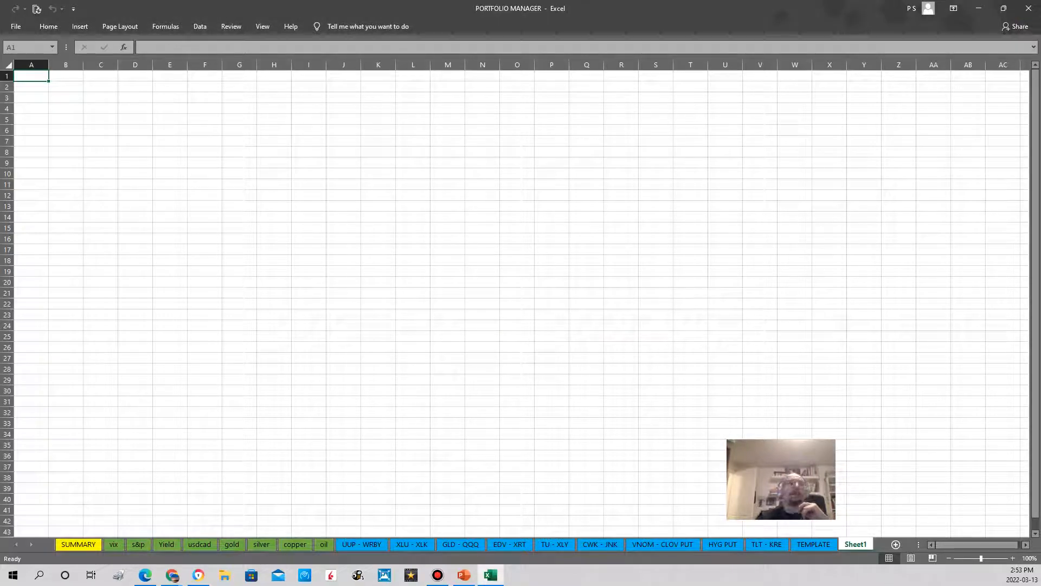
# Step: Switch back to Microsoft Edge and retrace the path from Tesla's summary page to its historical data
pyautogui.click(144, 576)
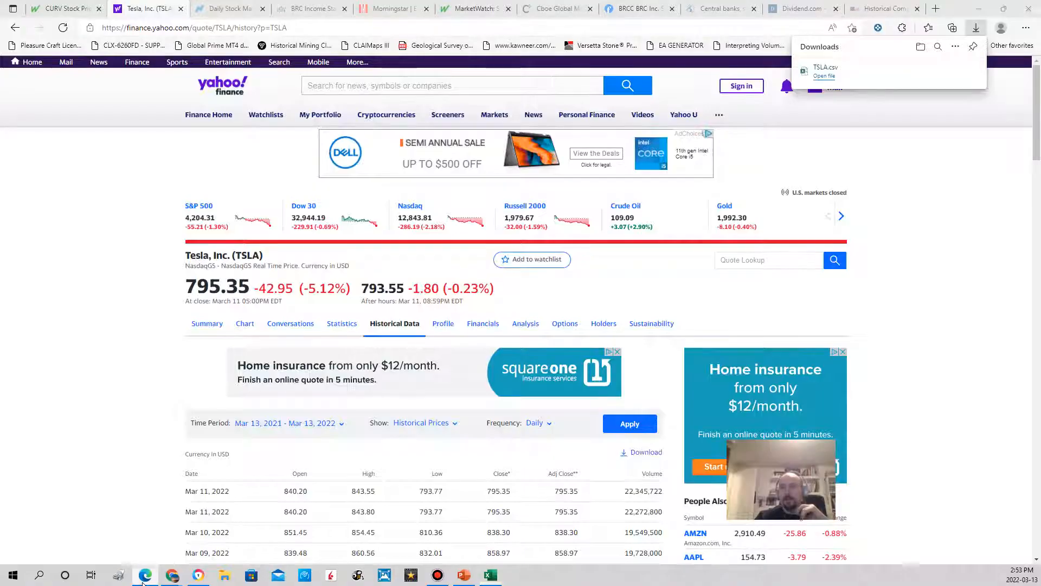
pyautogui.click(408, 429)
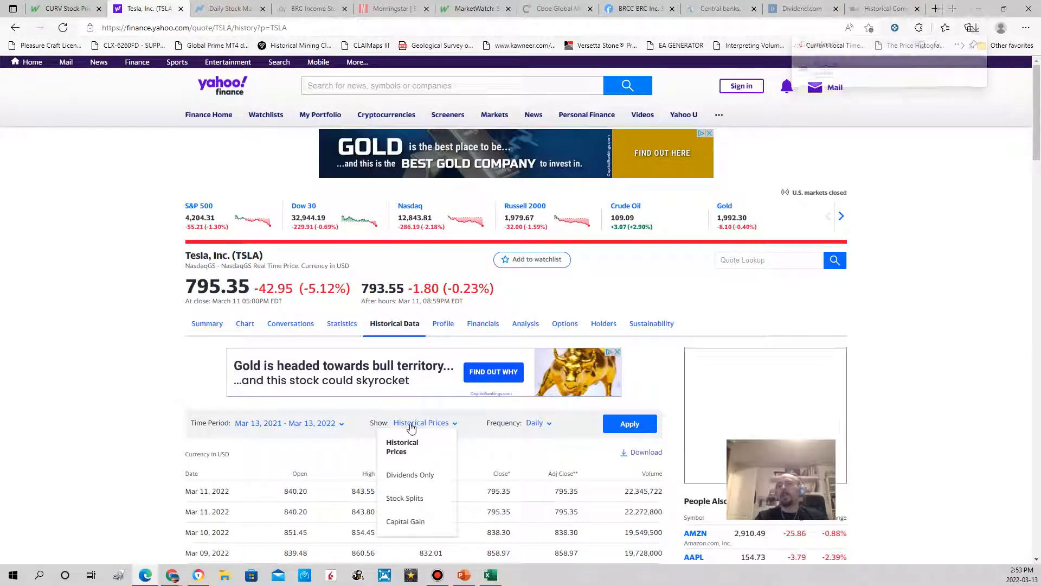
pyautogui.click(163, 168)
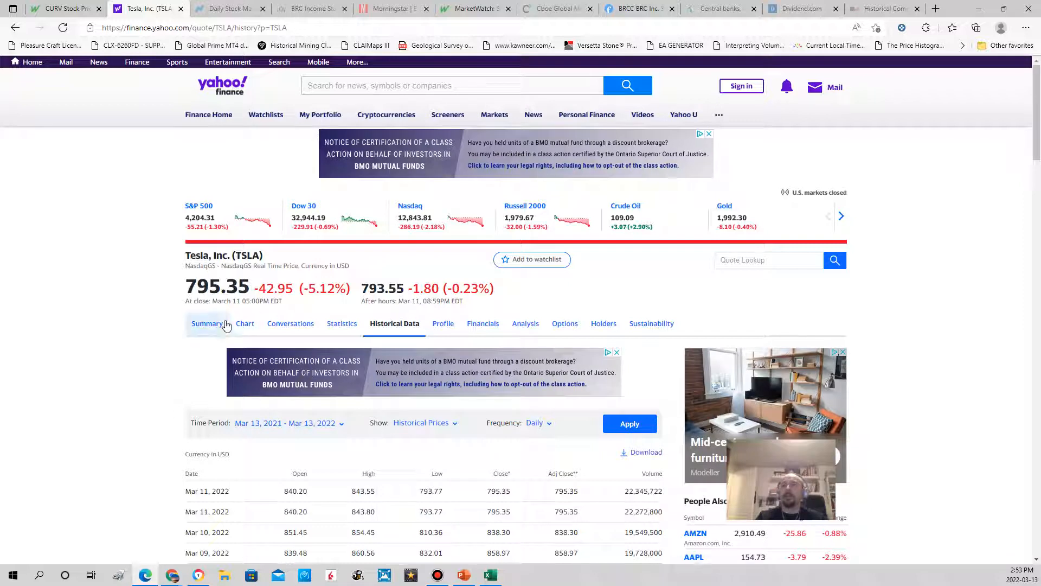
pyautogui.click(209, 324)
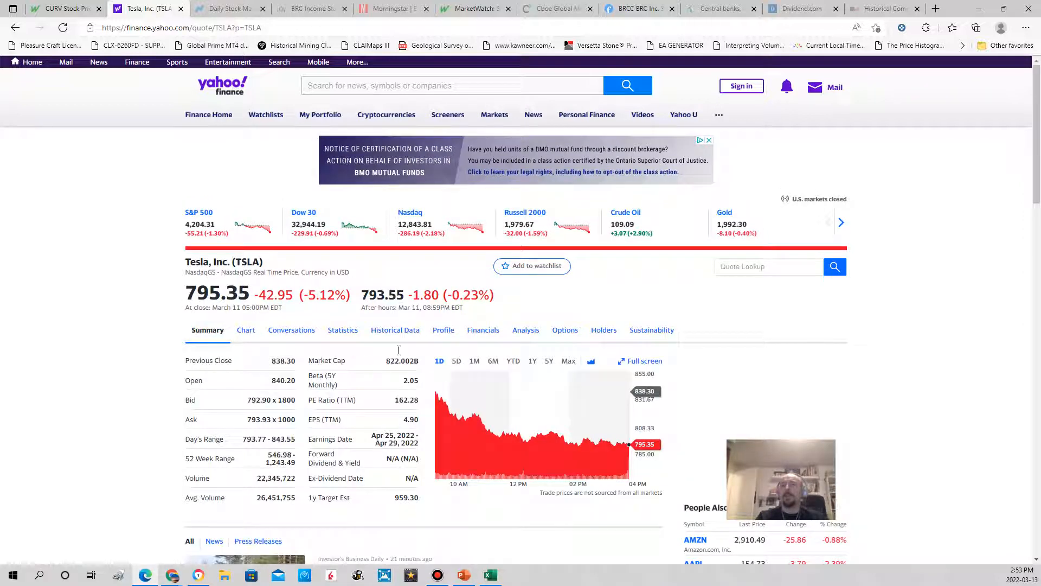
pyautogui.click(383, 85)
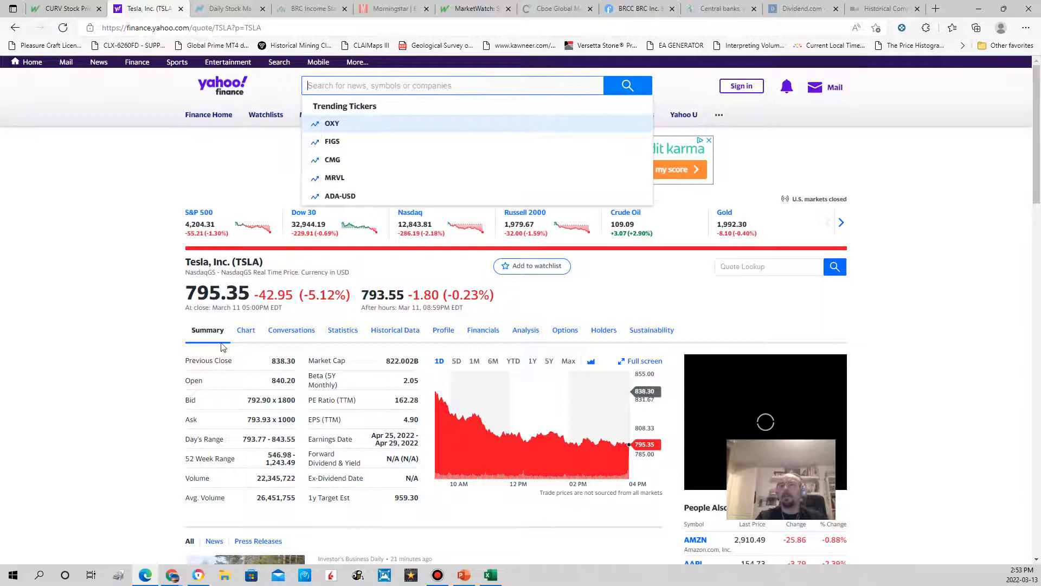
pyautogui.click(398, 330)
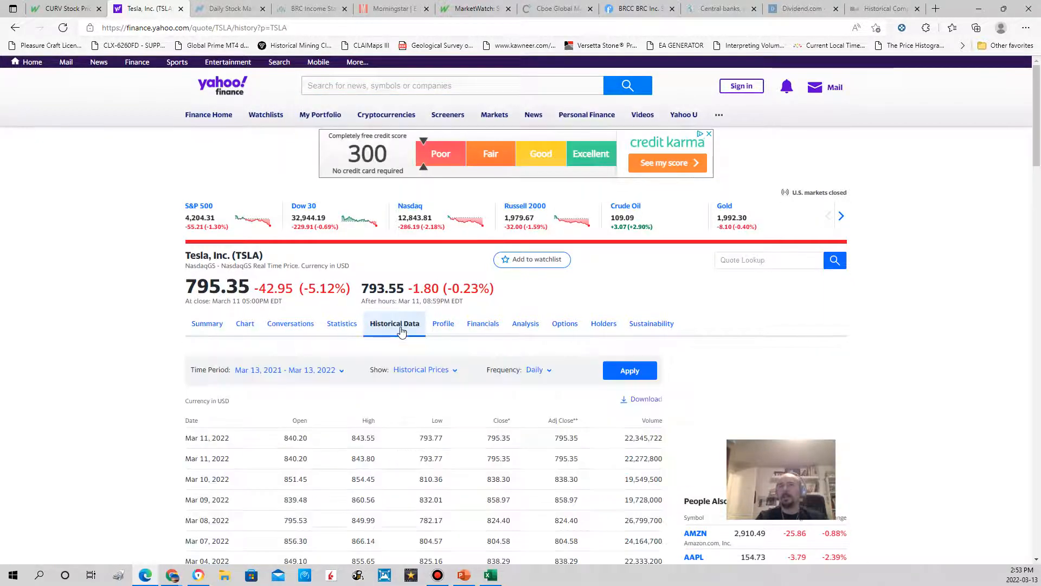
# Step: Copy the web address of Tesla's historical data page and return to the PORTFOLIO MANAGER workbook in Excel
pyautogui.moveTo(296, 29); pyautogui.dragTo(91, 51)
pyautogui.hotkey('ctrl', 'c')
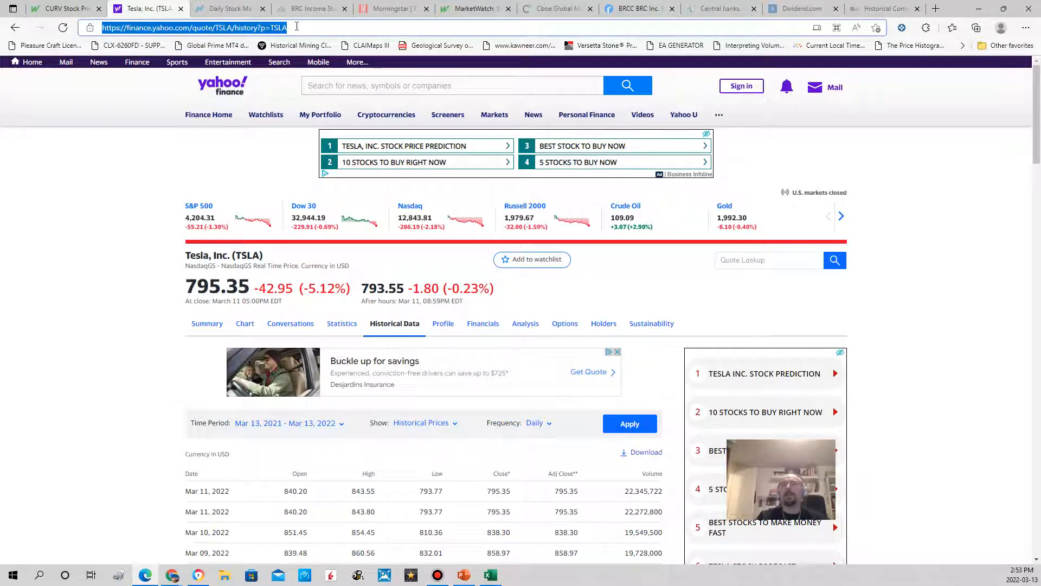
pyautogui.click(490, 576)
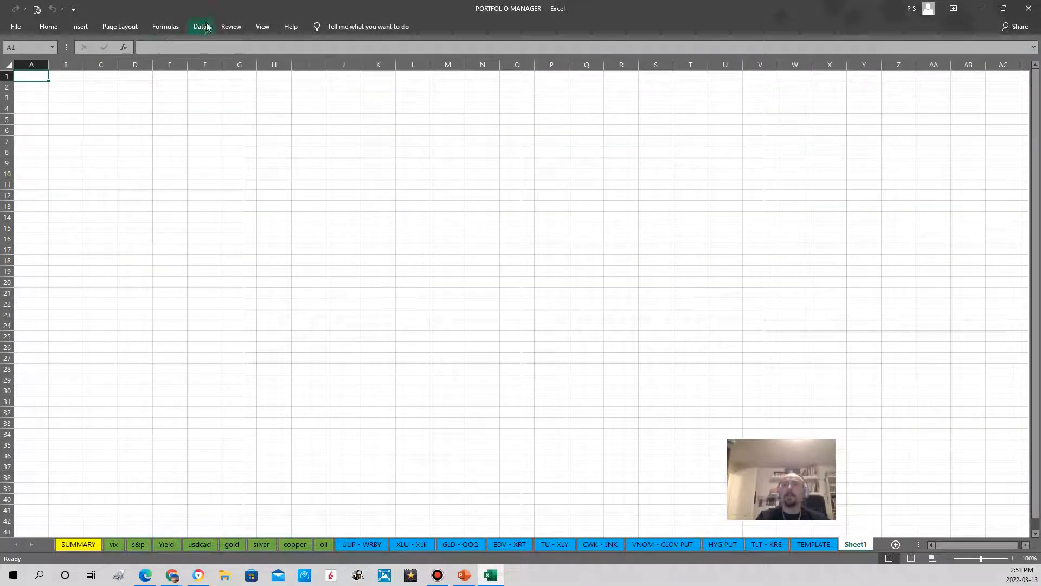
pyautogui.click(206, 26)
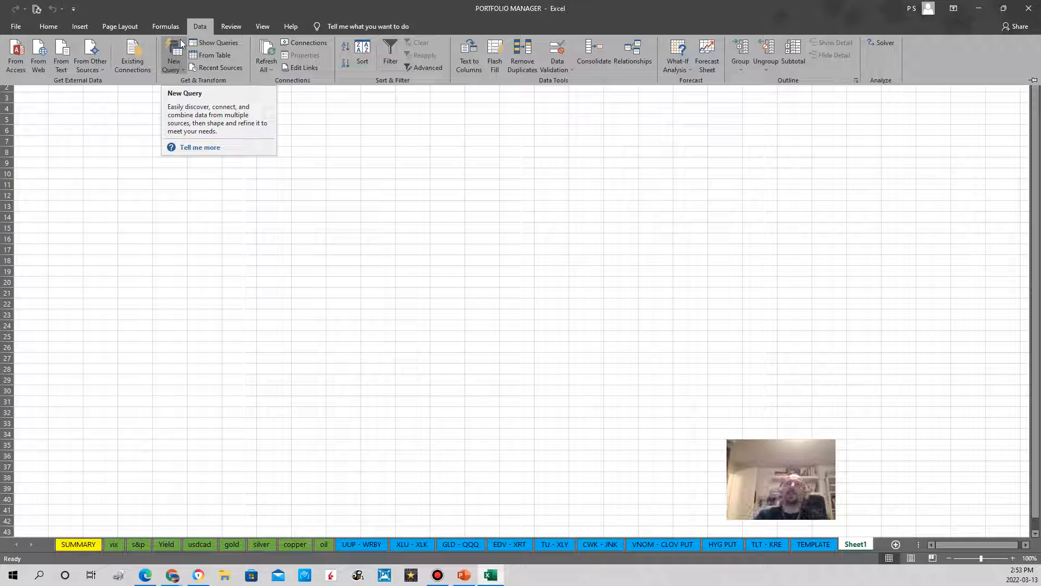
pyautogui.click(177, 70)
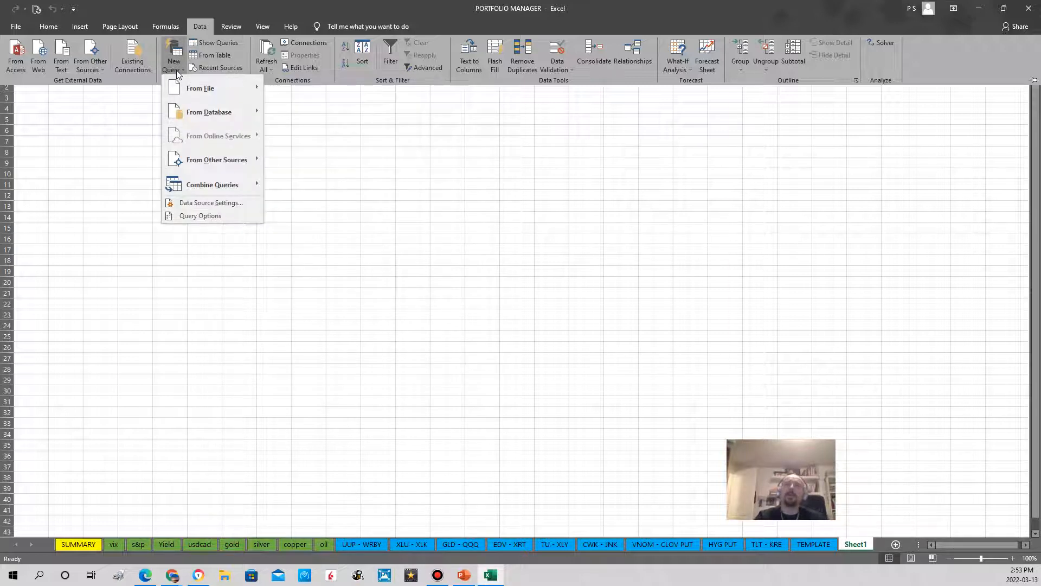
pyautogui.moveTo(207, 162)
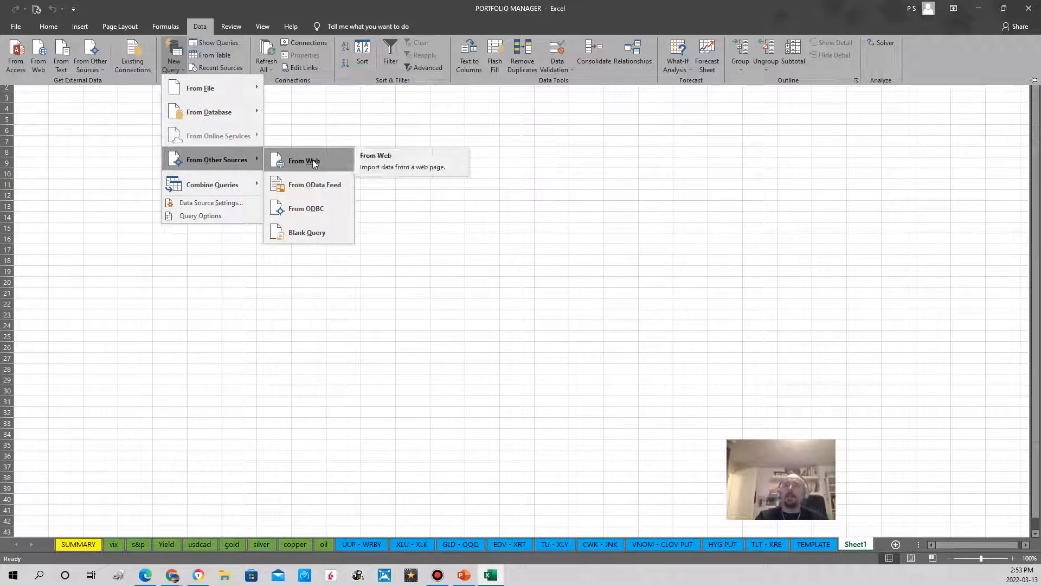
pyautogui.click(320, 162)
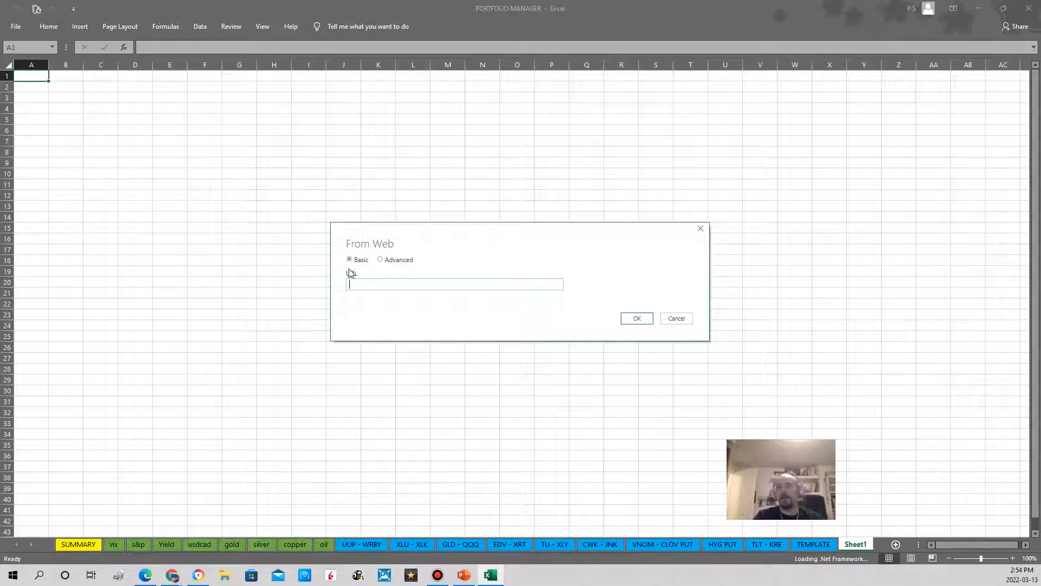
pyautogui.click(358, 284)
pyautogui.hotkey('ctrl', 'v')
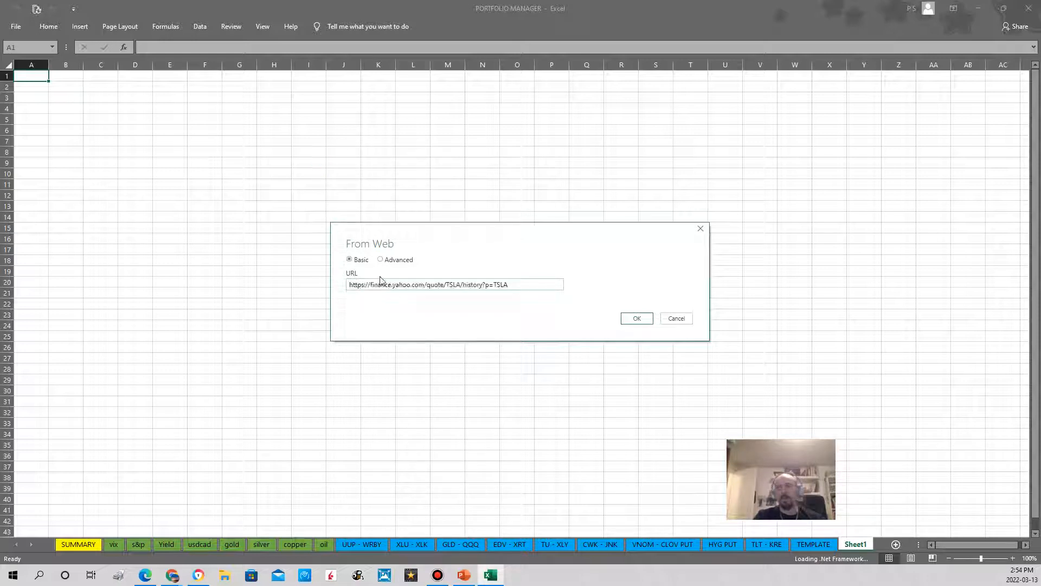
pyautogui.click(638, 320)
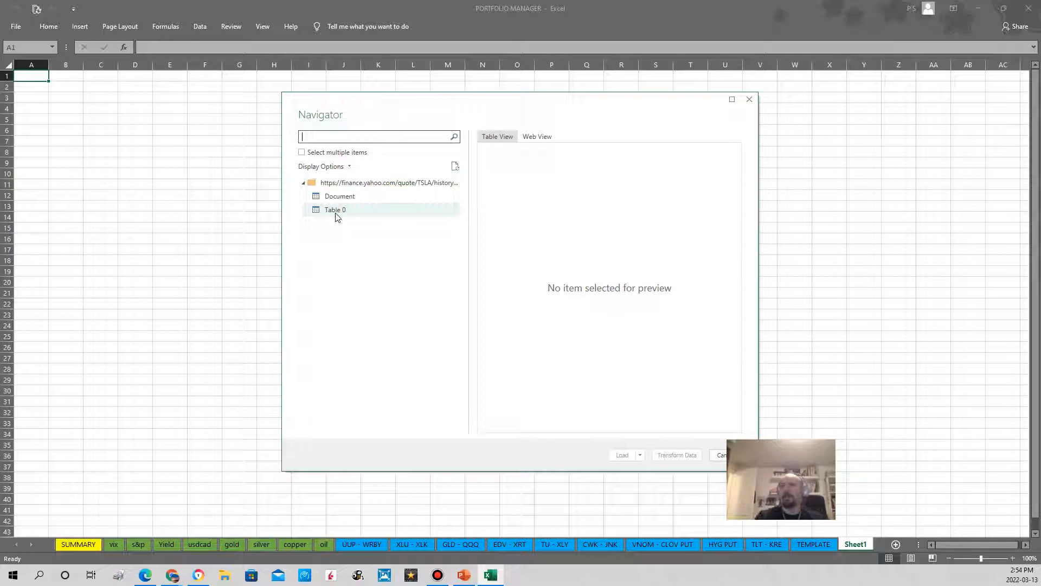
# Step: Preview the query's Document and Table 0 items, examining the full range of price rows in Table 0
pyautogui.click(351, 197)
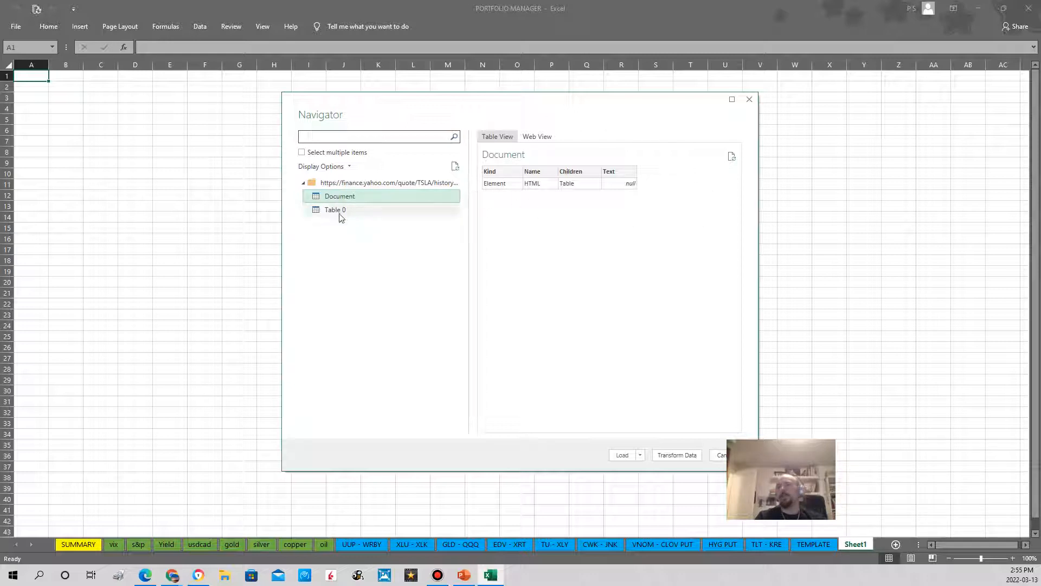
pyautogui.click(318, 214)
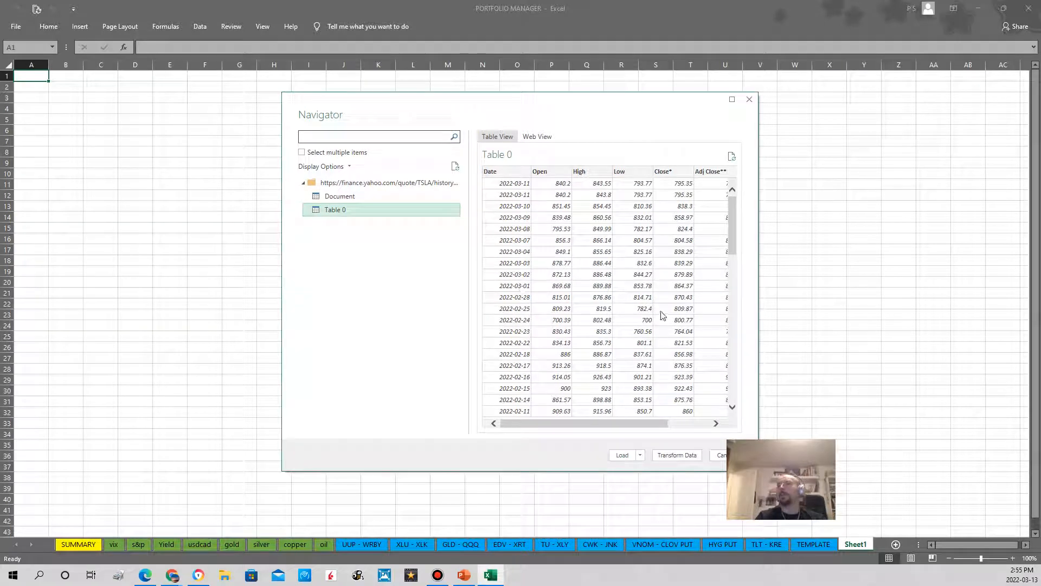
pyautogui.moveTo(728, 207); pyautogui.dragTo(630, 346)
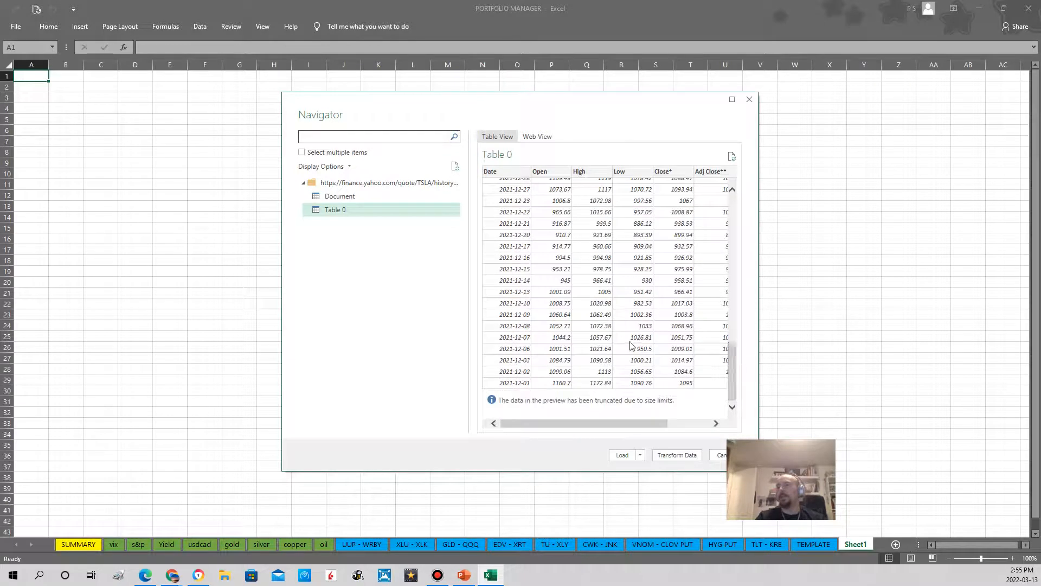
pyautogui.scroll(10, 635, 315)
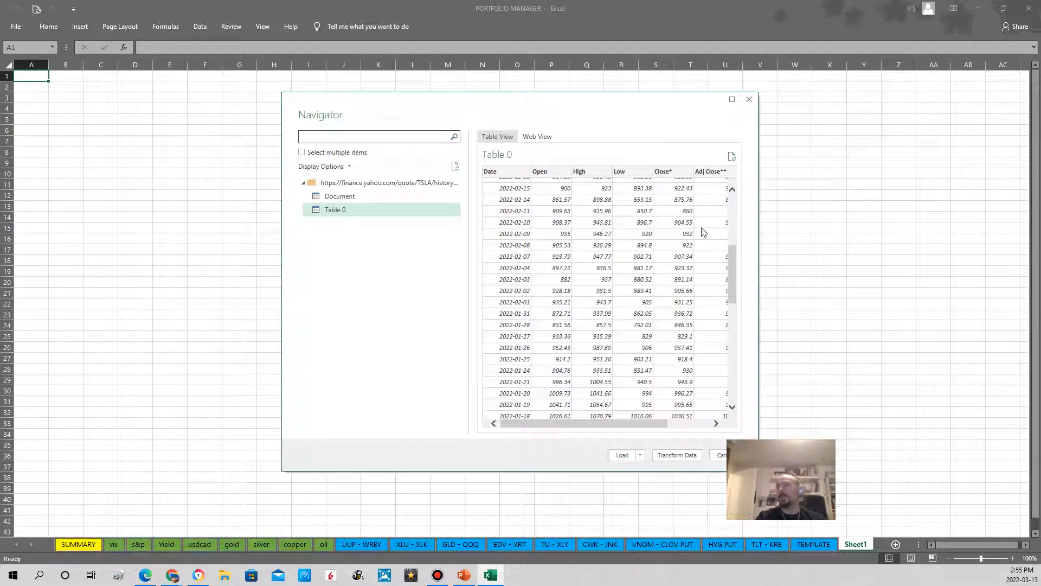
pyautogui.moveTo(735, 279); pyautogui.dragTo(730, 217)
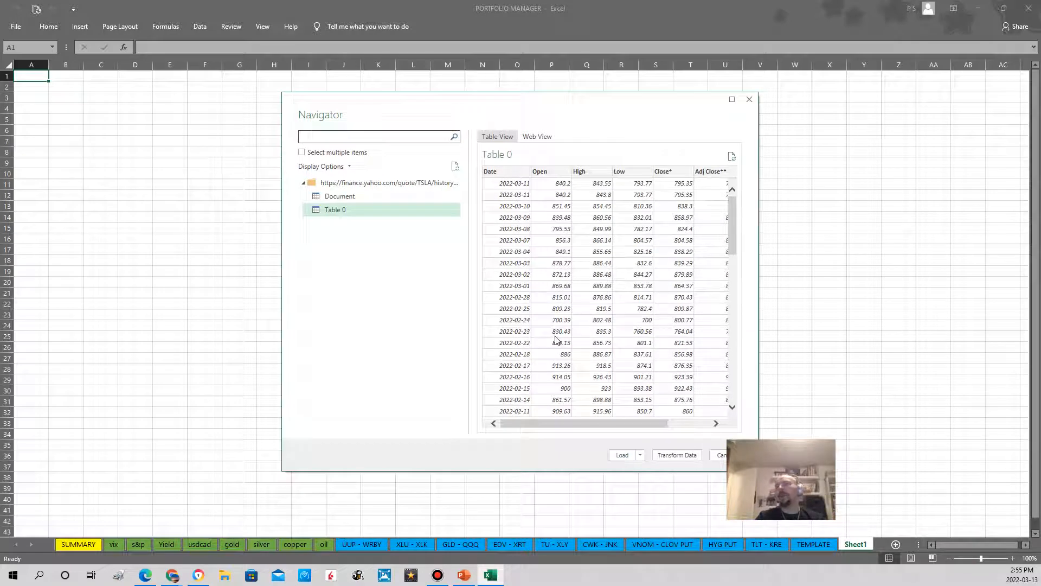
pyautogui.moveTo(624, 104); pyautogui.dragTo(563, 97)
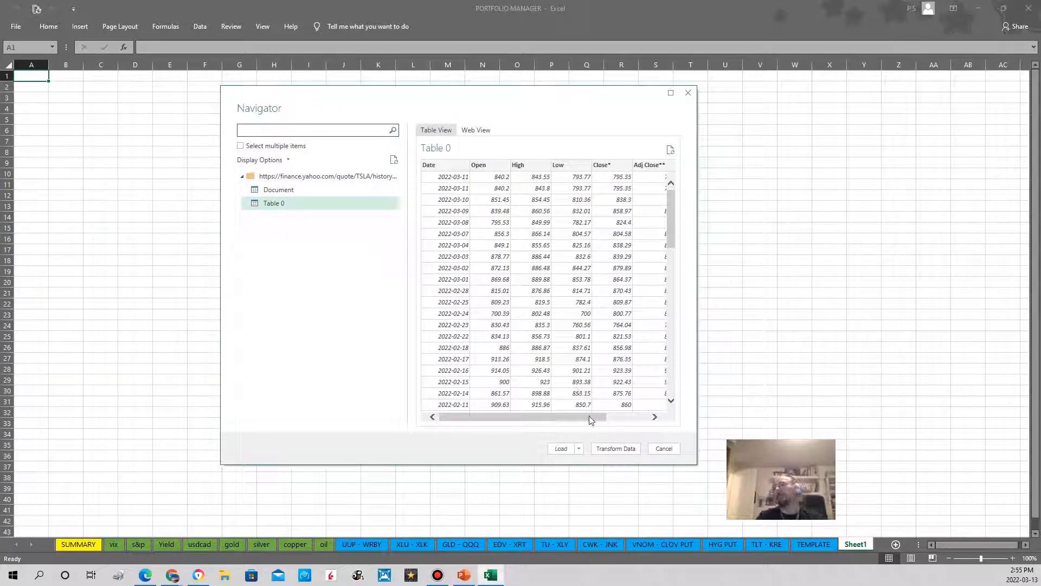
# Step: Open Table 0 in a maximized Power Query Editor, check the row removal options, and close the editor discarding the changes
pyautogui.click(621, 451)
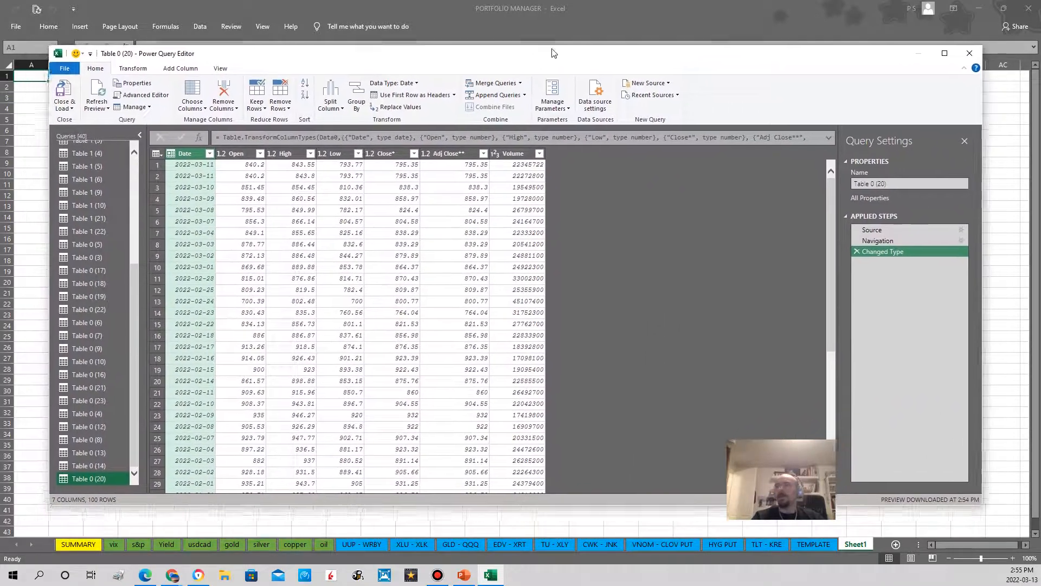
pyautogui.click(946, 49)
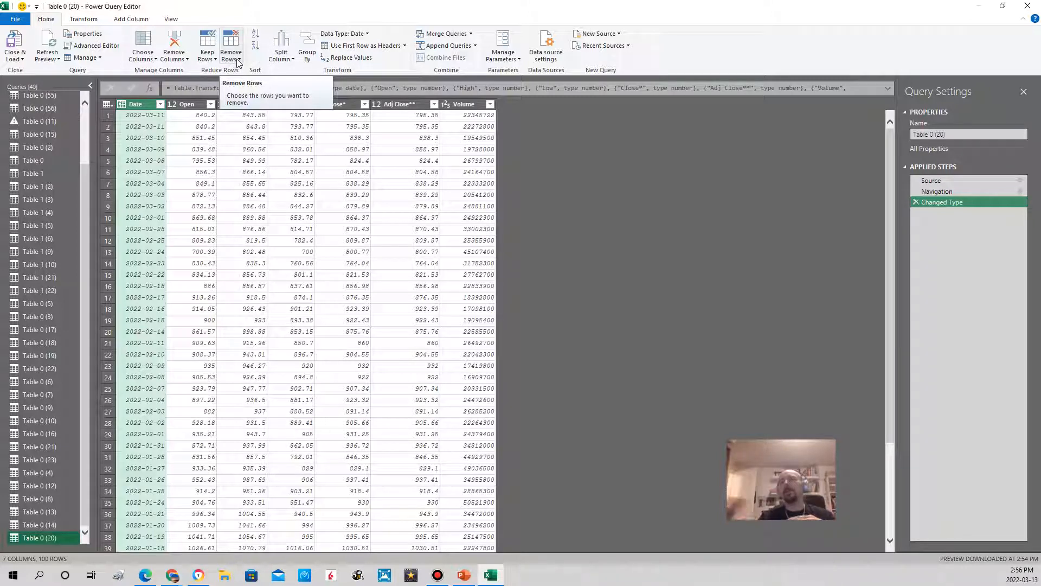
pyautogui.click(237, 61)
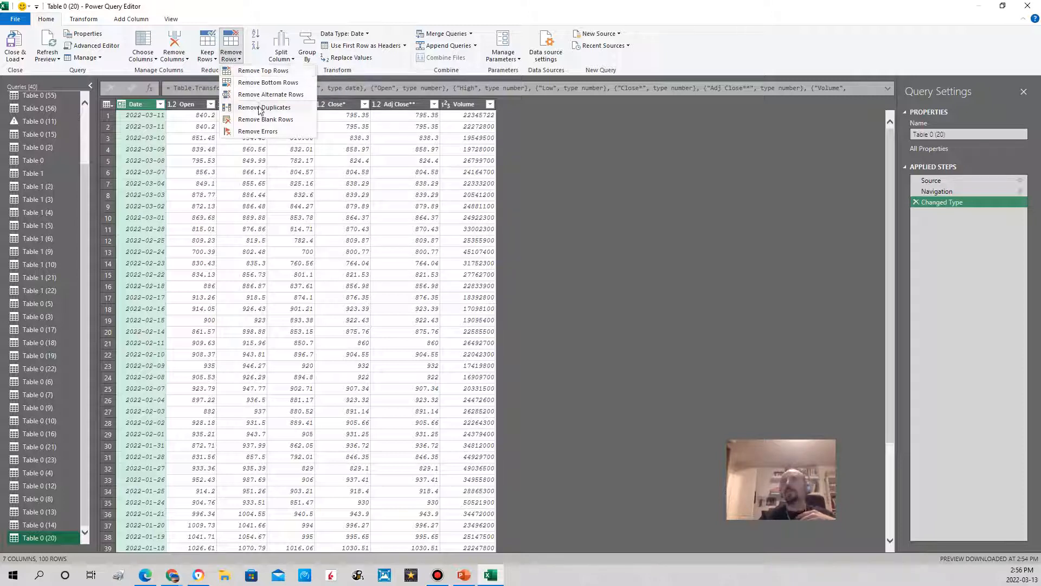
pyautogui.click(670, 217)
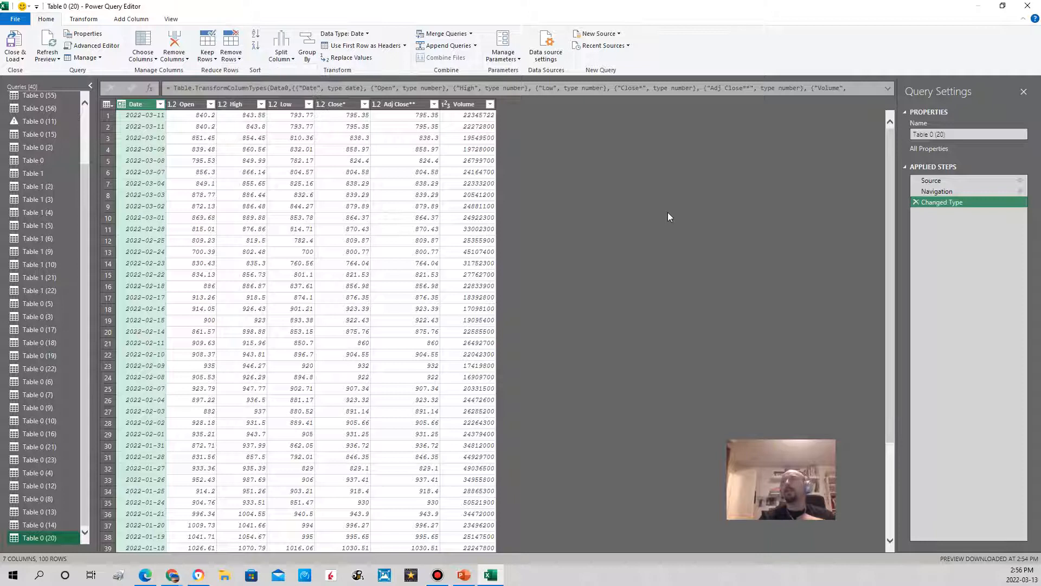
pyautogui.click(1029, 6)
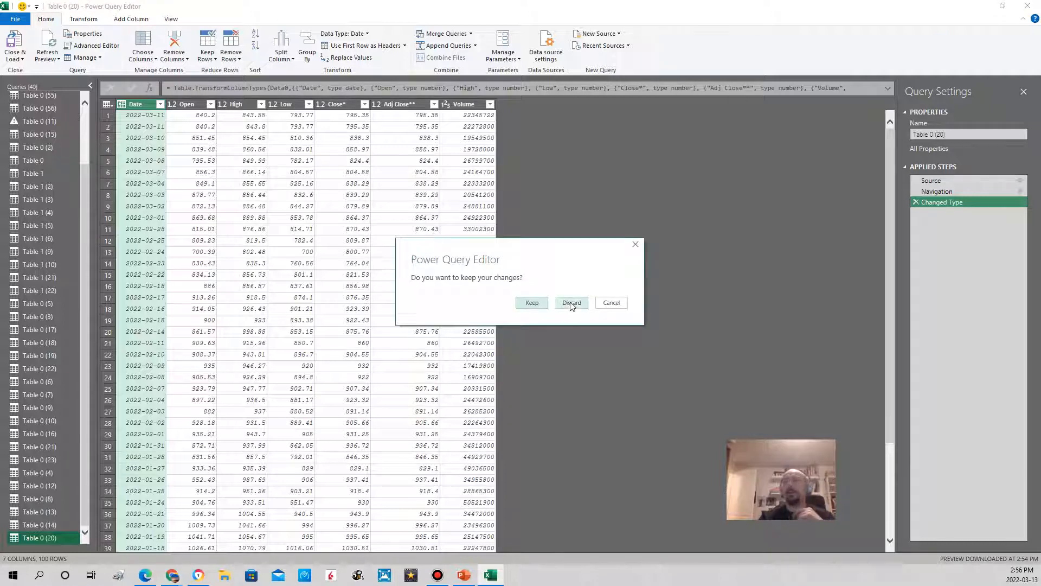
pyautogui.click(571, 304)
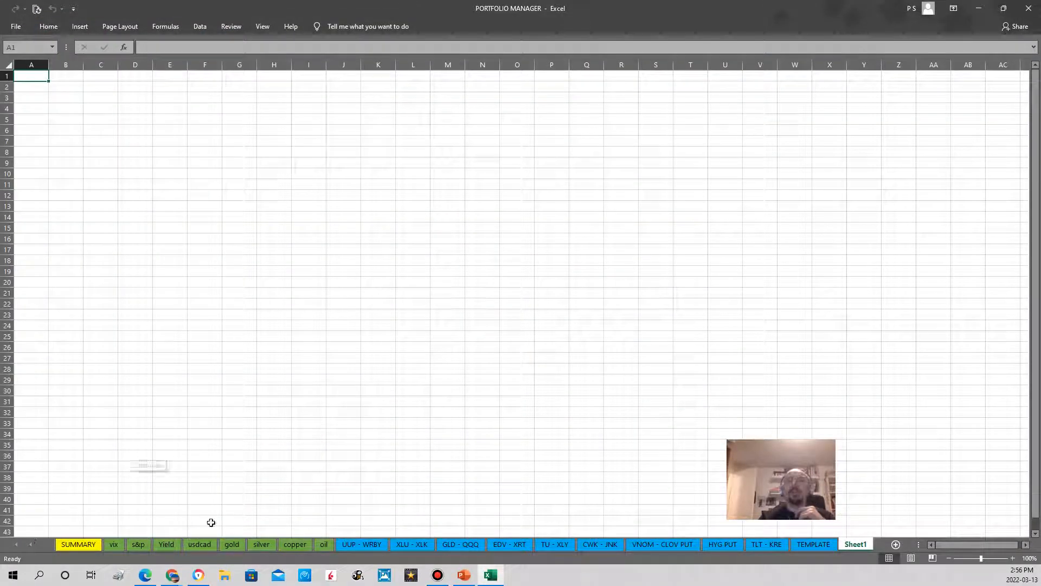
# Step: Switch to Microsoft Edge and examine the historical price data of the trending ticker CMG
pyautogui.click(145, 576)
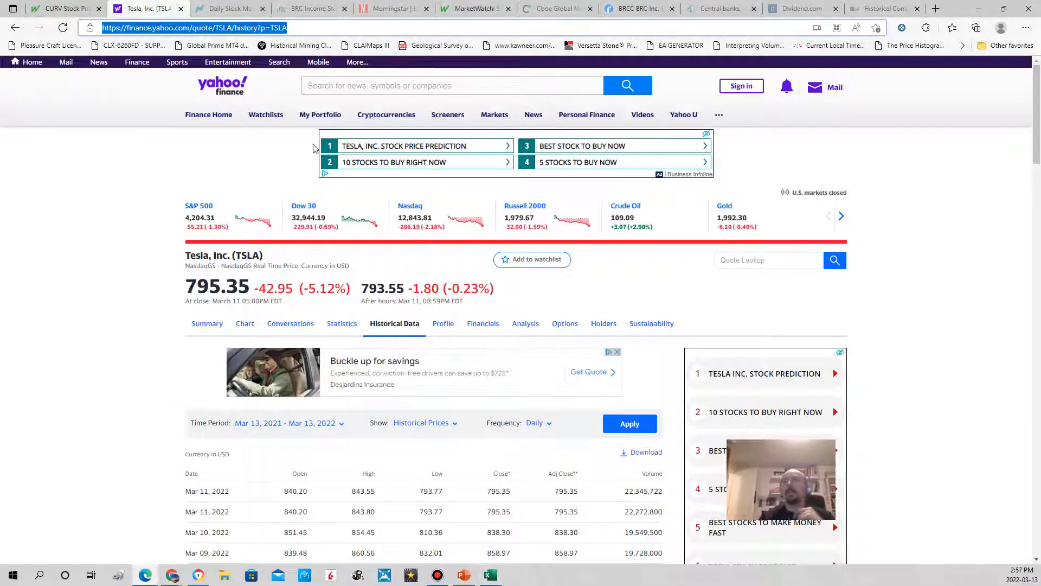
pyautogui.click(337, 85)
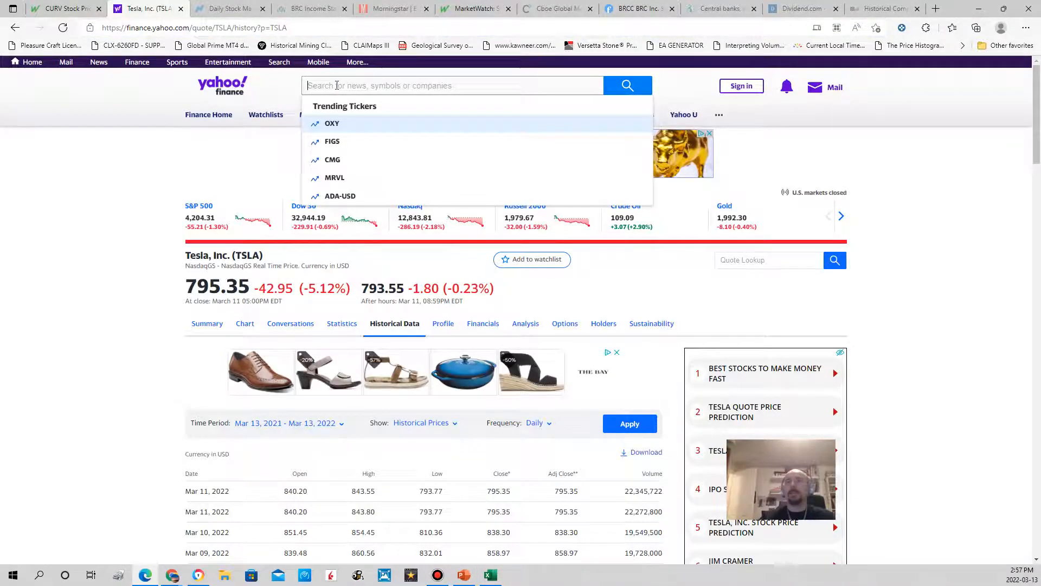
pyautogui.click(333, 160)
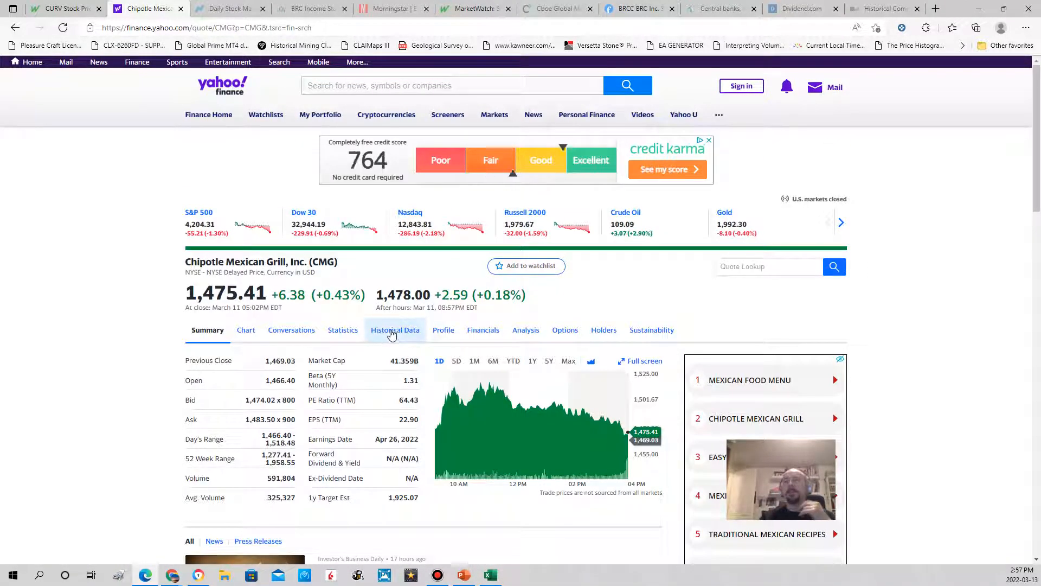
pyautogui.click(392, 332)
pyautogui.scroll(-4, 393, 332)
pyautogui.scroll(-20, 393, 332)
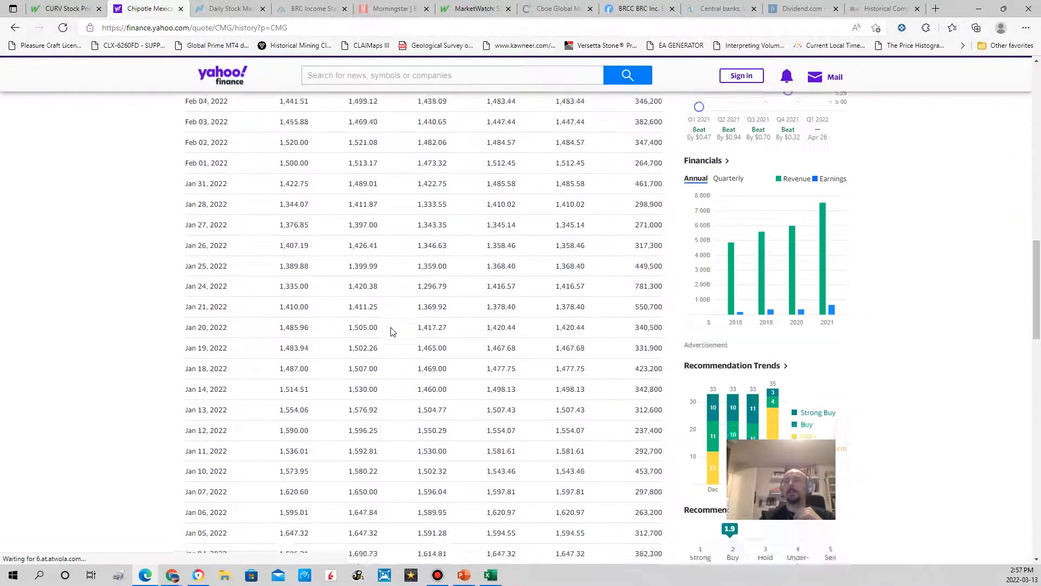
pyautogui.scroll(17, 393, 331)
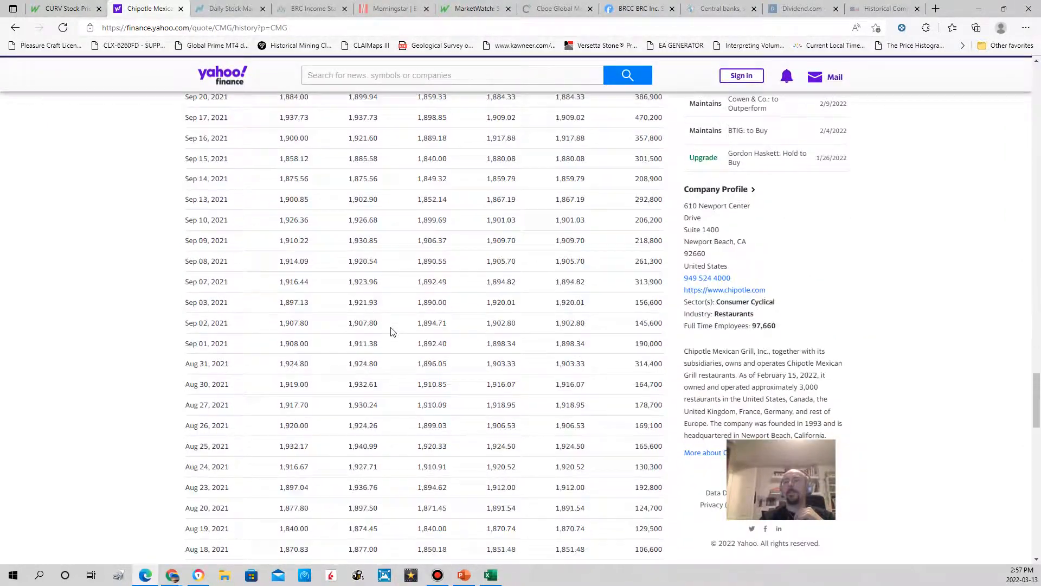
pyautogui.scroll(20, 392, 332)
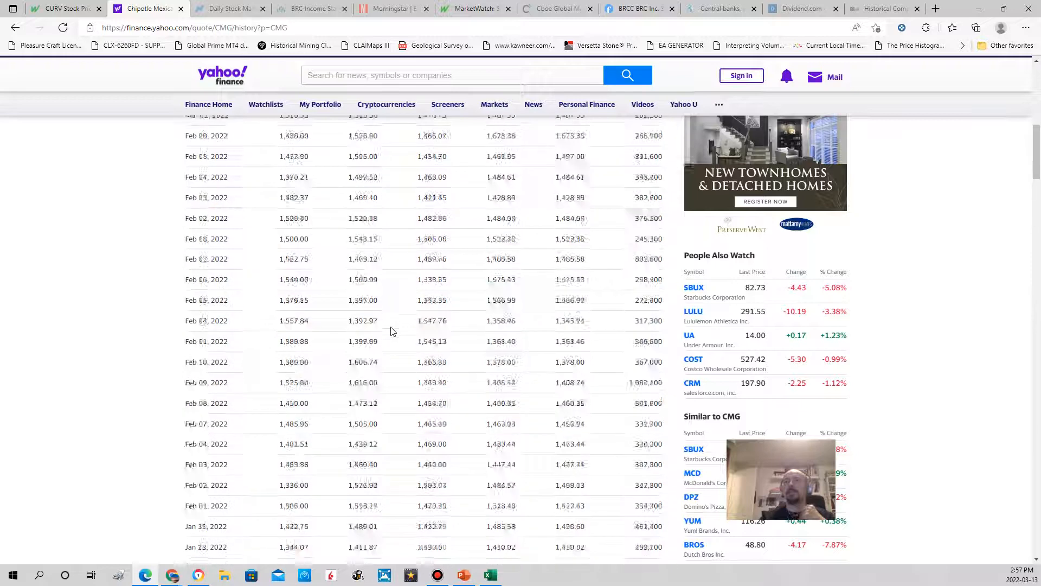
# Step: Search Yahoo Finance for fb and examine the historical price data of Meta Platforms
pyautogui.click(350, 81)
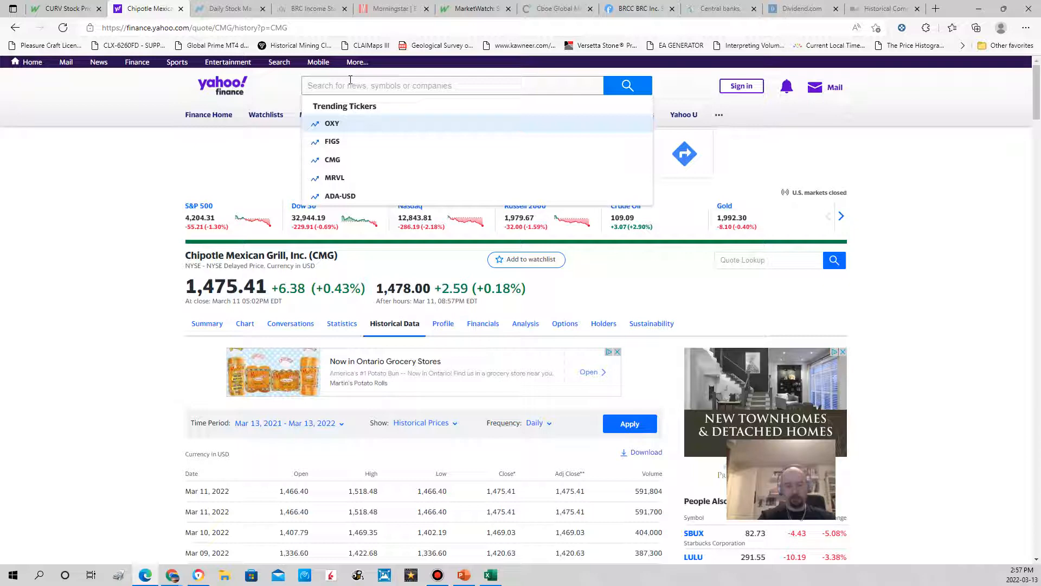
pyautogui.write('fb')
pyautogui.press('Return')
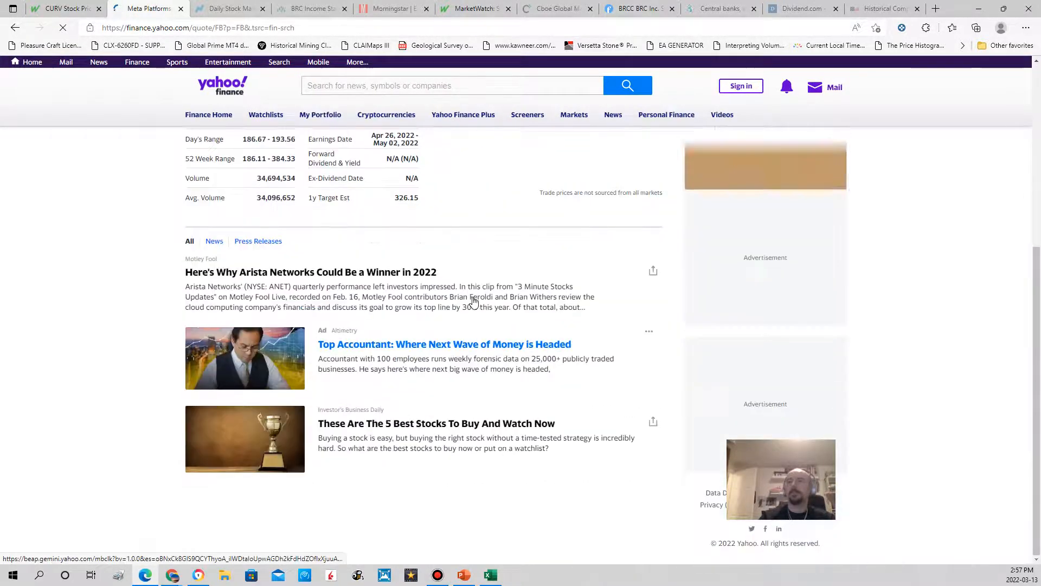
pyautogui.click(396, 330)
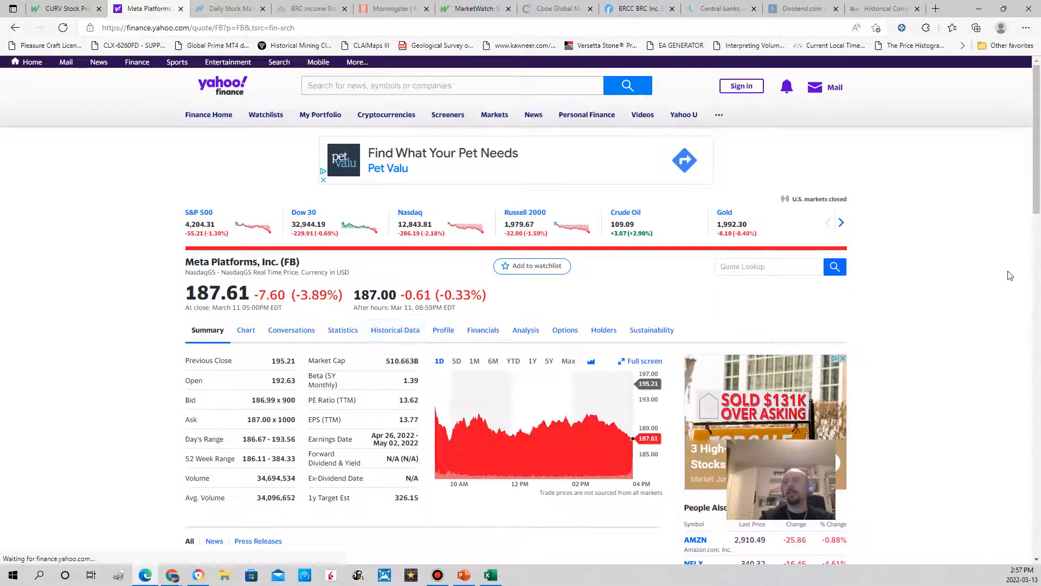
pyautogui.scroll(-20, 936, 325)
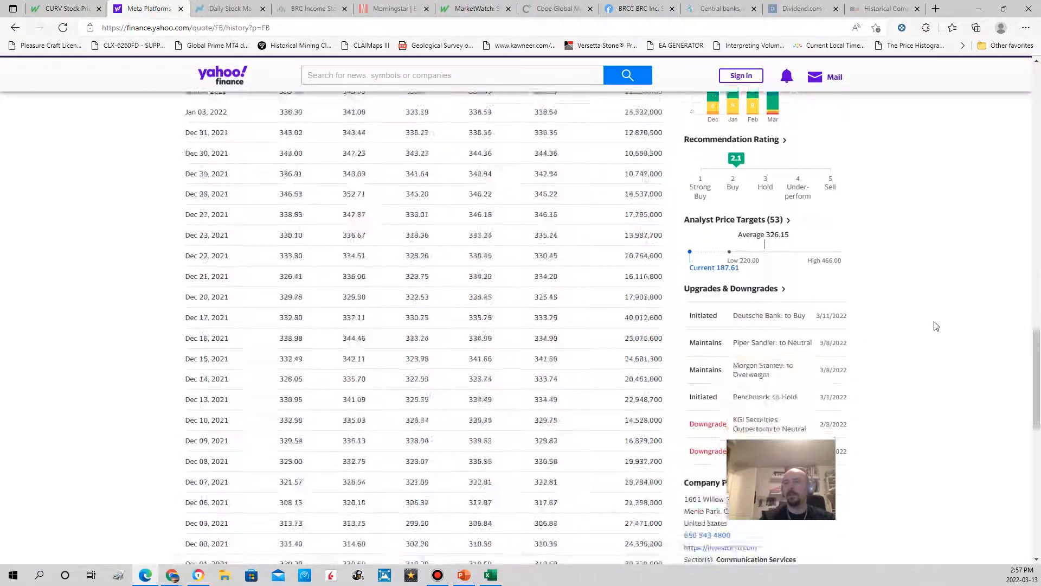
pyautogui.scroll(20, 936, 326)
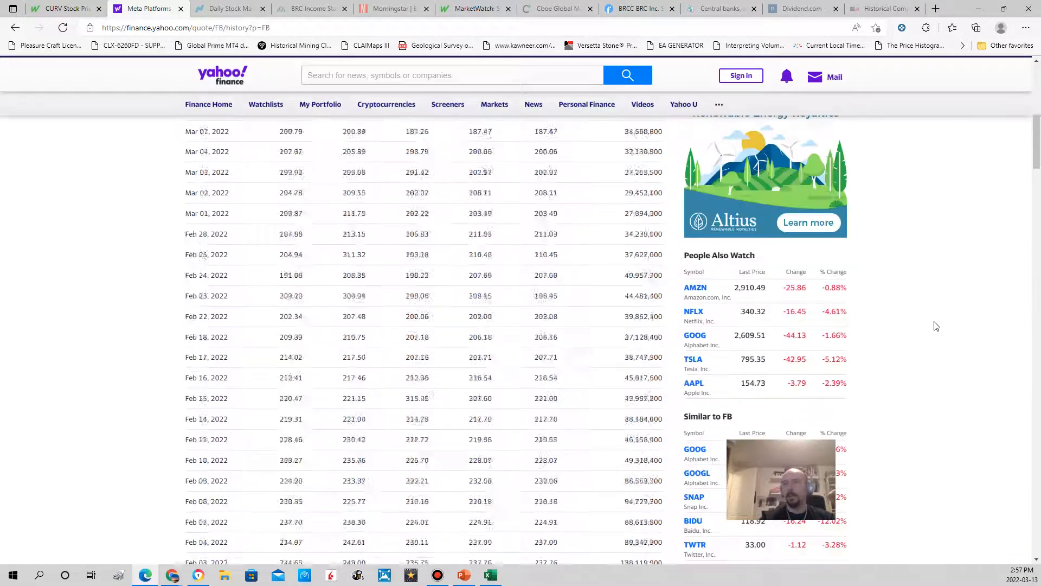
# Step: Examine the historical price data of the trending ticker MRVL, including its dividend rows, and return to the PORTFOLIO MANAGER workbook in Excel
pyautogui.click(382, 86)
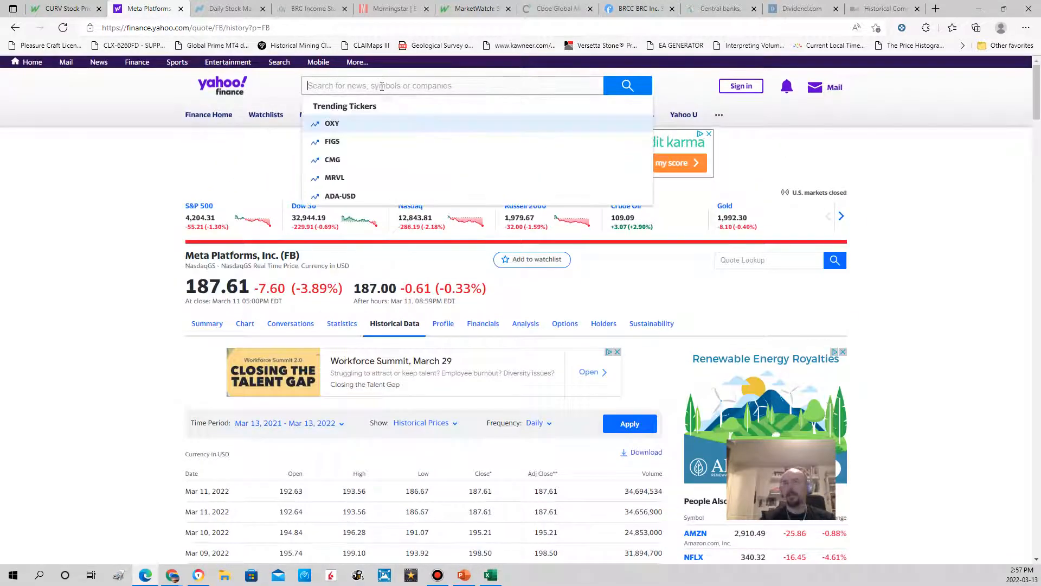
pyautogui.click(334, 178)
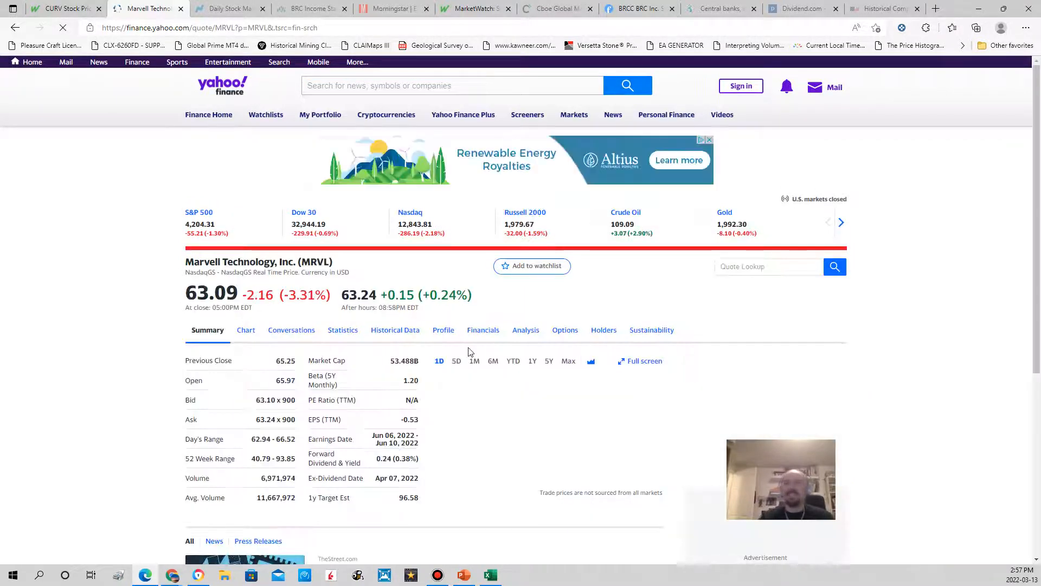
pyautogui.scroll(-5, 469, 354)
pyautogui.scroll(5, 467, 353)
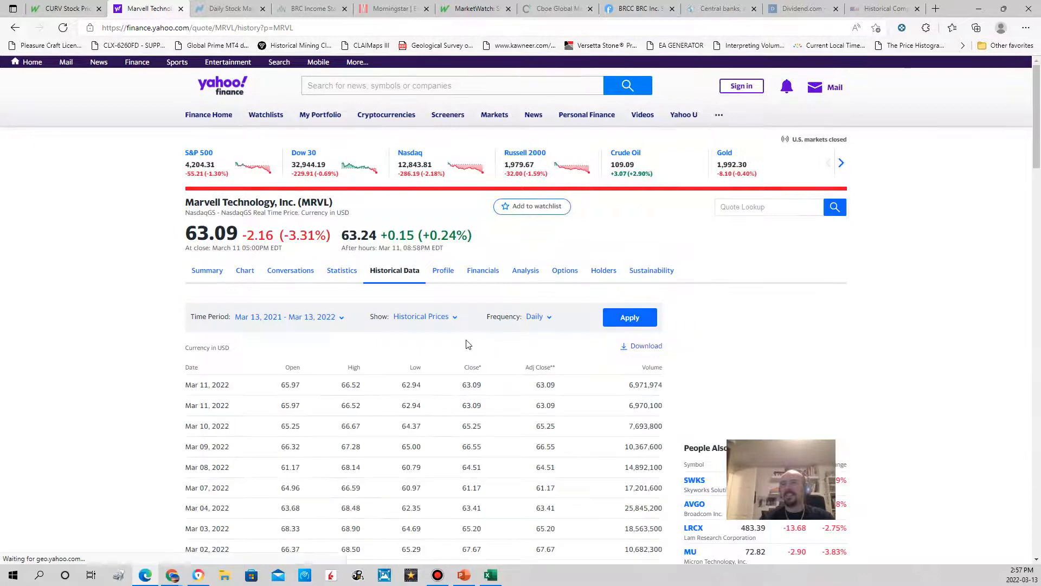
pyautogui.scroll(-20, 465, 344)
pyautogui.scroll(8, 467, 344)
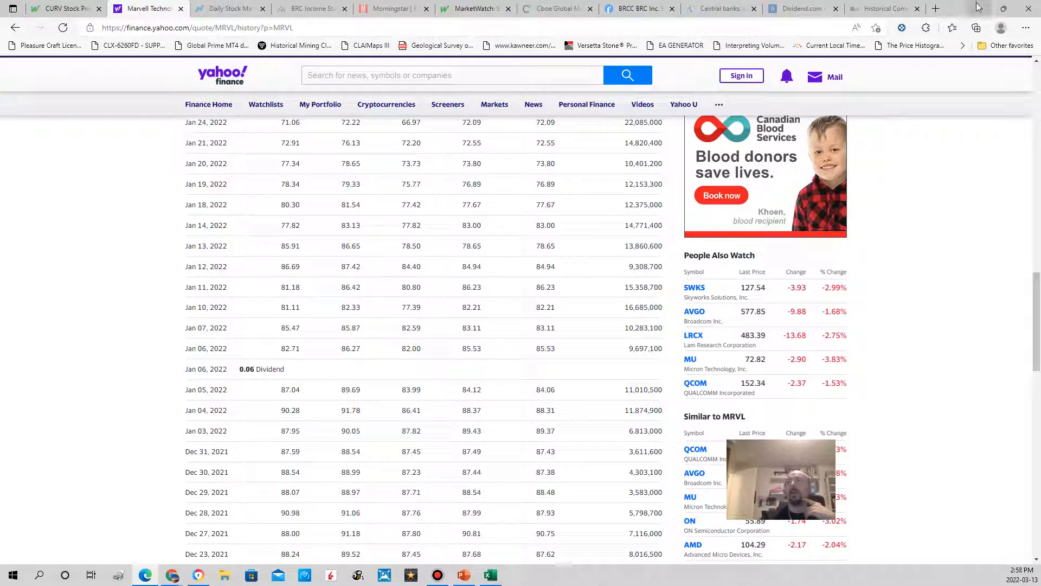
pyautogui.scroll(15, 488, 320)
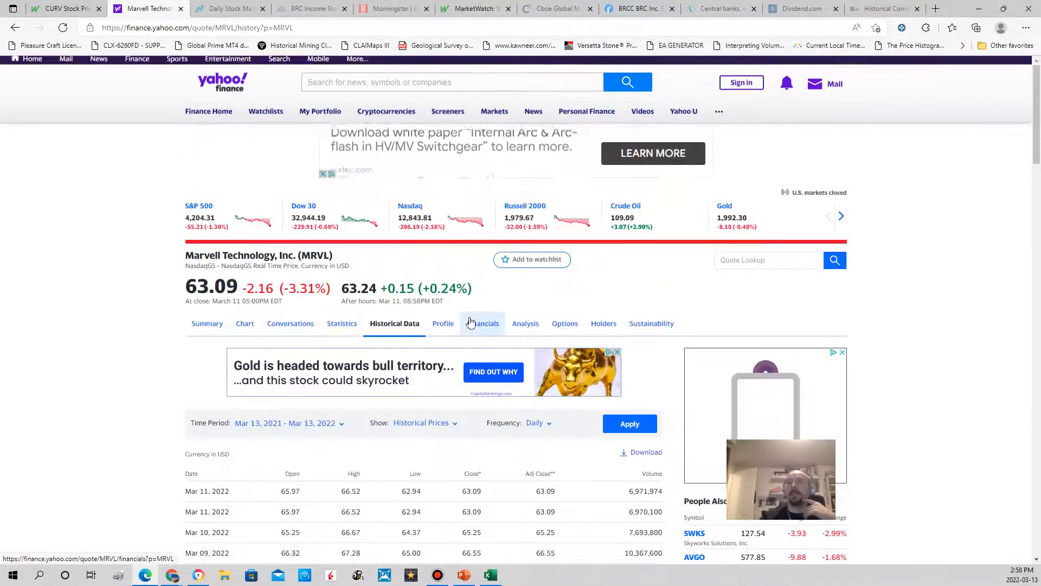
pyautogui.click(979, 8)
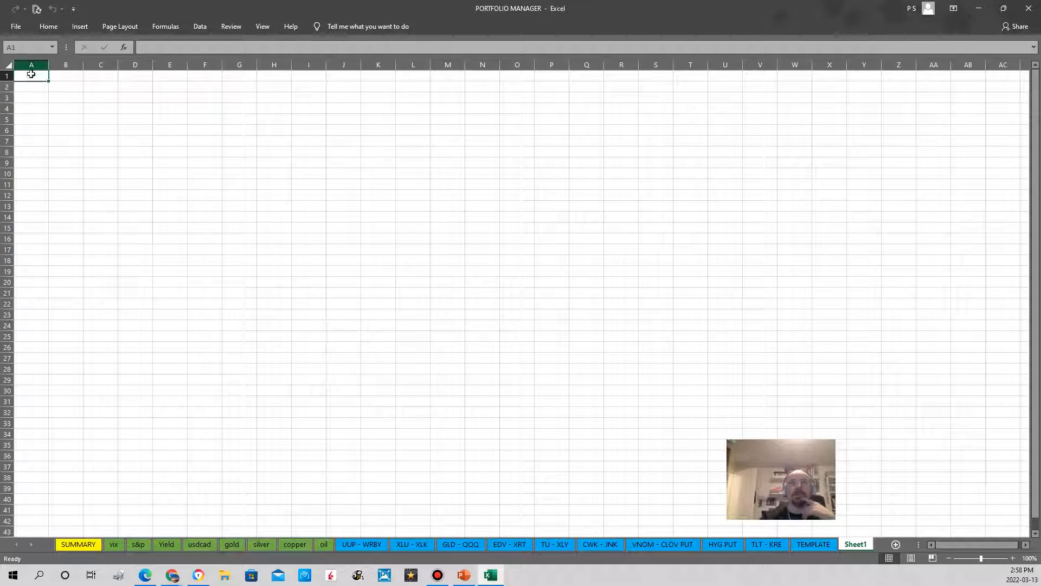
# Step: Copy the address of the MRVL historical data page in Microsoft Edge and return to the PORTFOLIO MANAGER workbook in Excel
pyautogui.click(146, 576)
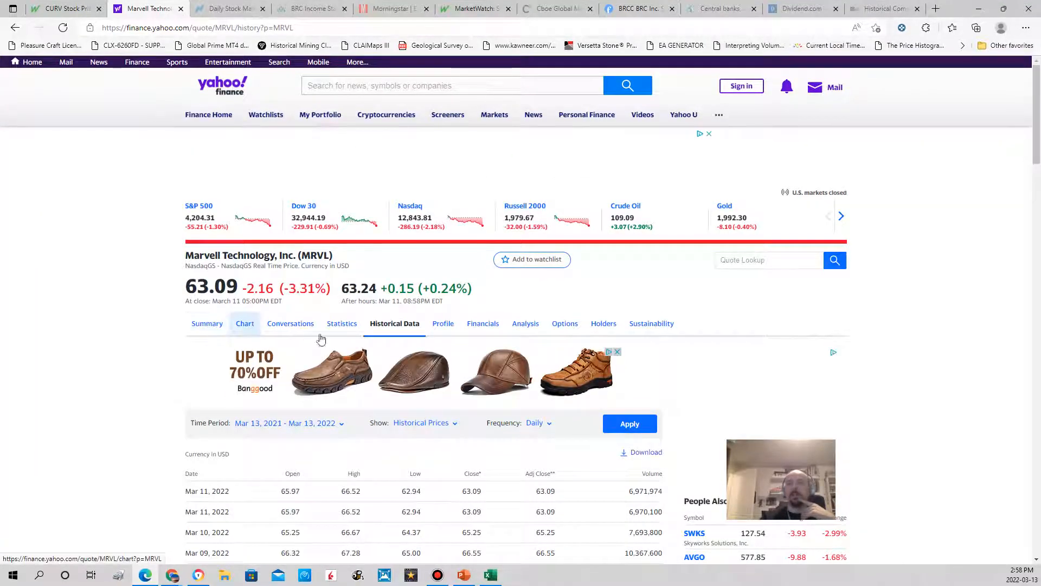
pyautogui.click(395, 327)
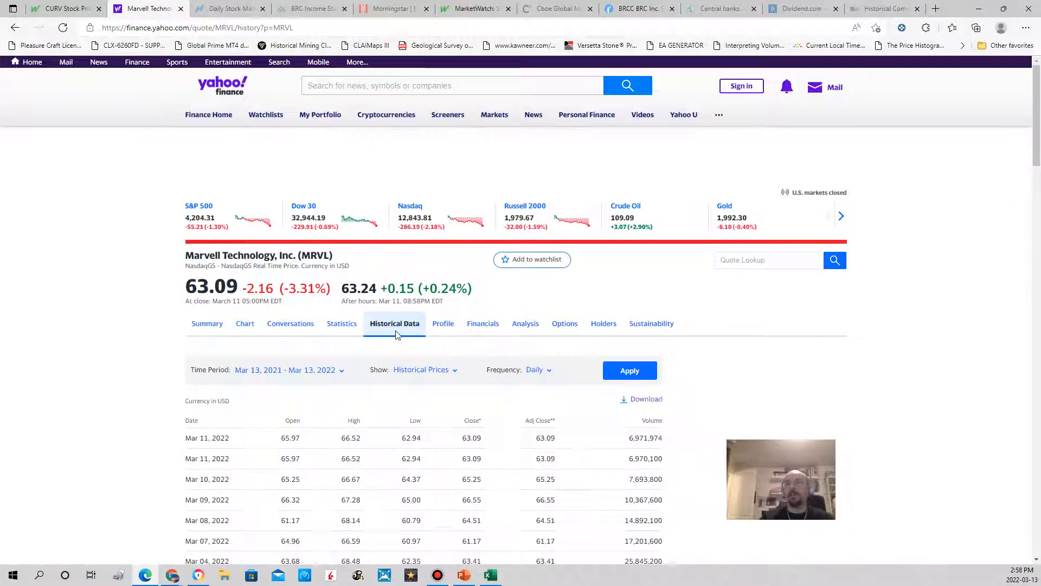
pyautogui.moveTo(297, 27); pyautogui.dragTo(109, 25)
pyautogui.hotkey('ctrl', 'c')
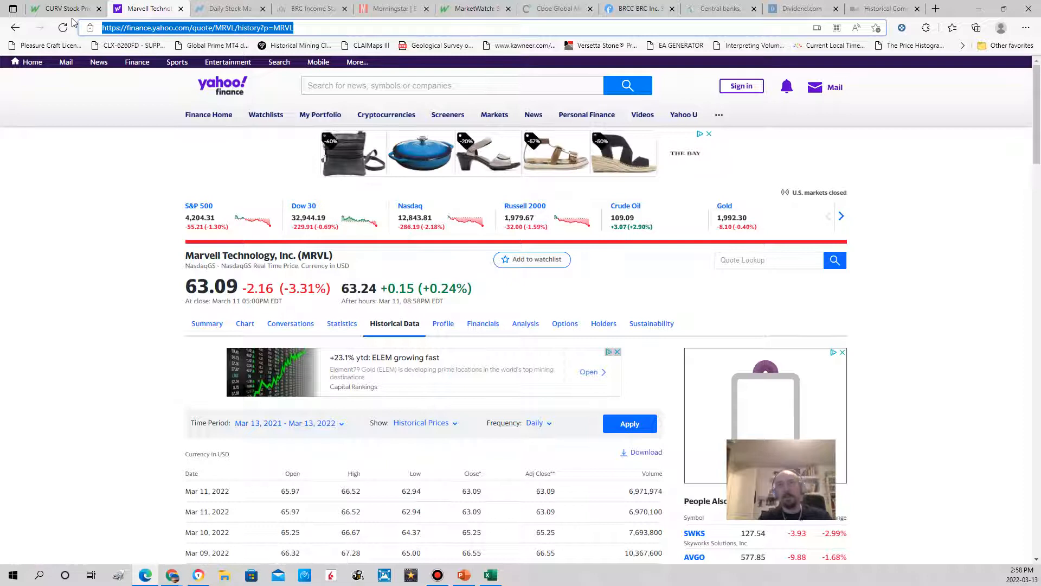
pyautogui.click(978, 9)
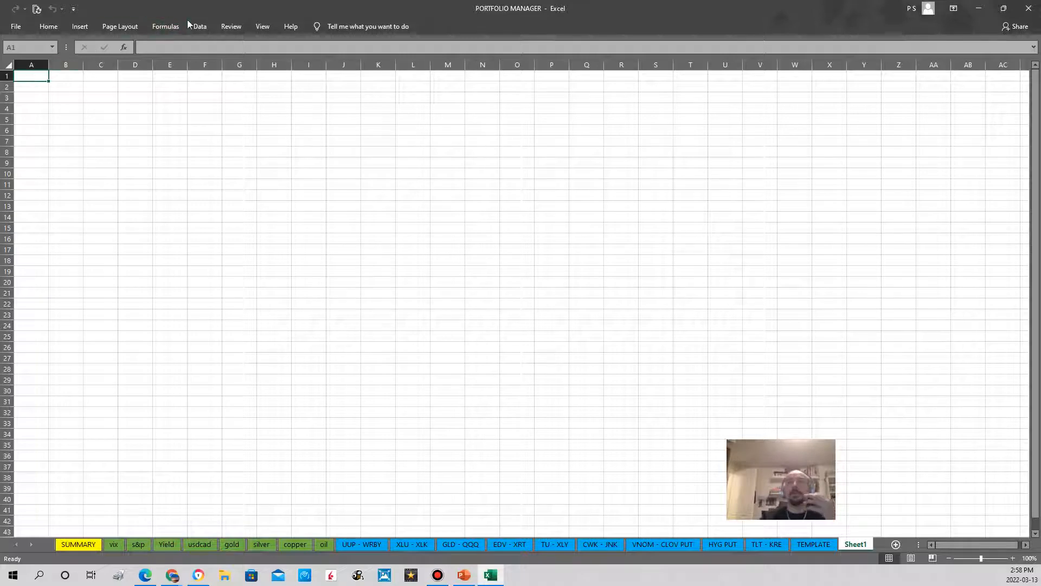
pyautogui.click(194, 21)
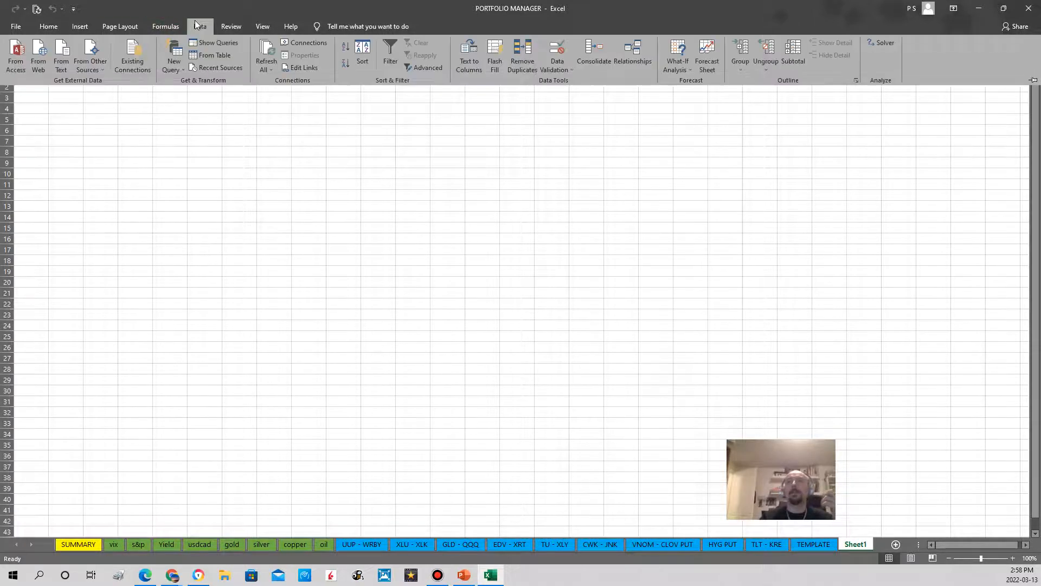
pyautogui.click(173, 58)
pyautogui.moveTo(230, 157)
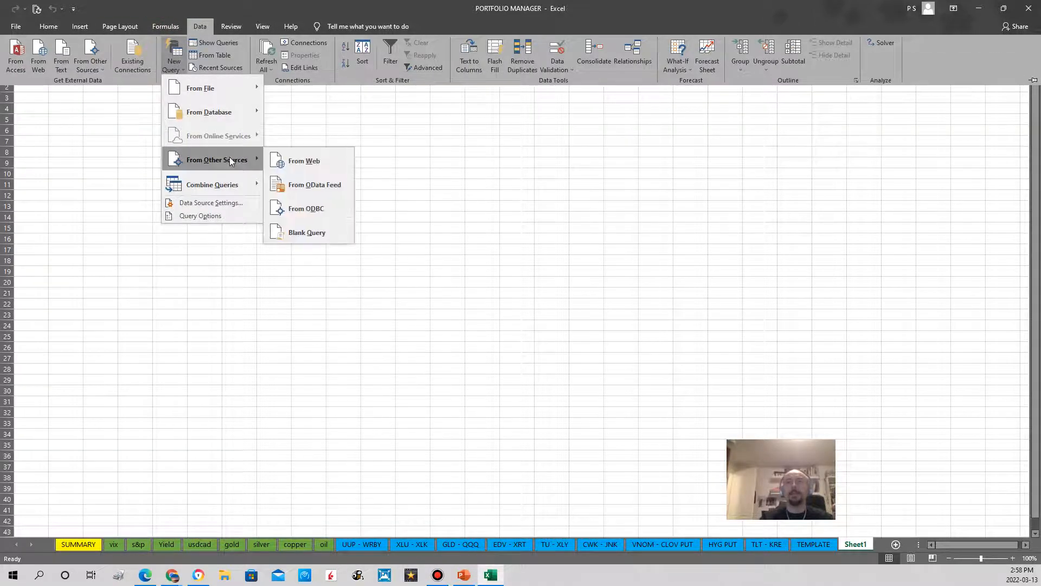
pyautogui.click(306, 167)
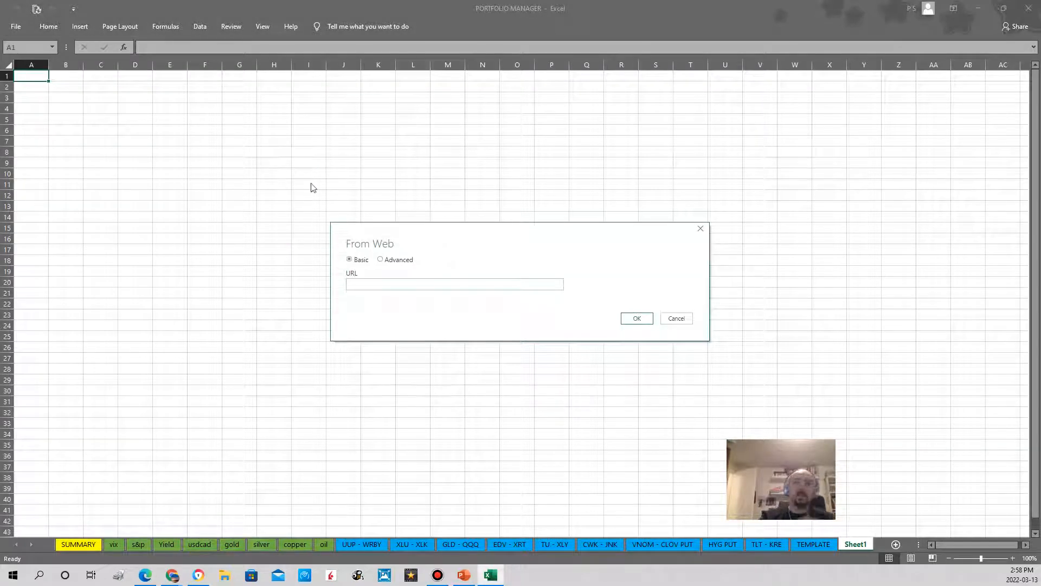
pyautogui.click(365, 282)
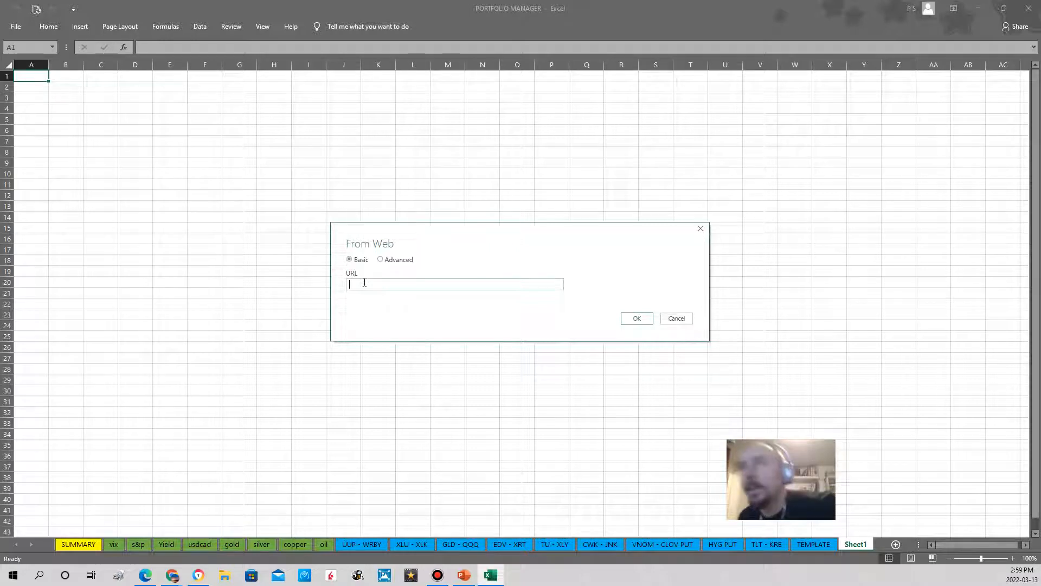
pyautogui.hotkey('ctrl', 'v')
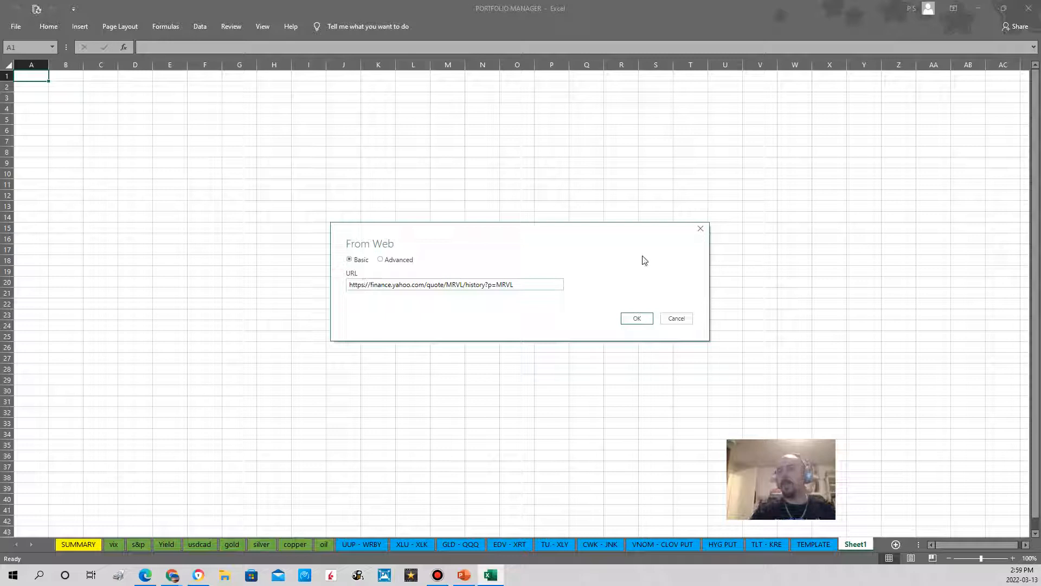
pyautogui.click(641, 320)
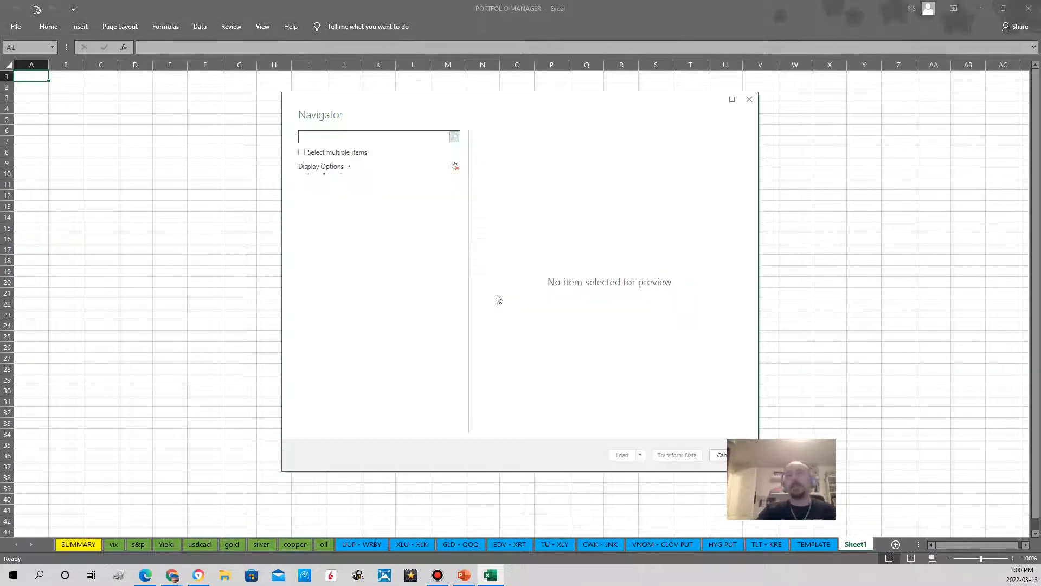
# Step: Preview Table 0 including its dividend rows, and open it for transformation in the Power Query Editor
pyautogui.click(336, 210)
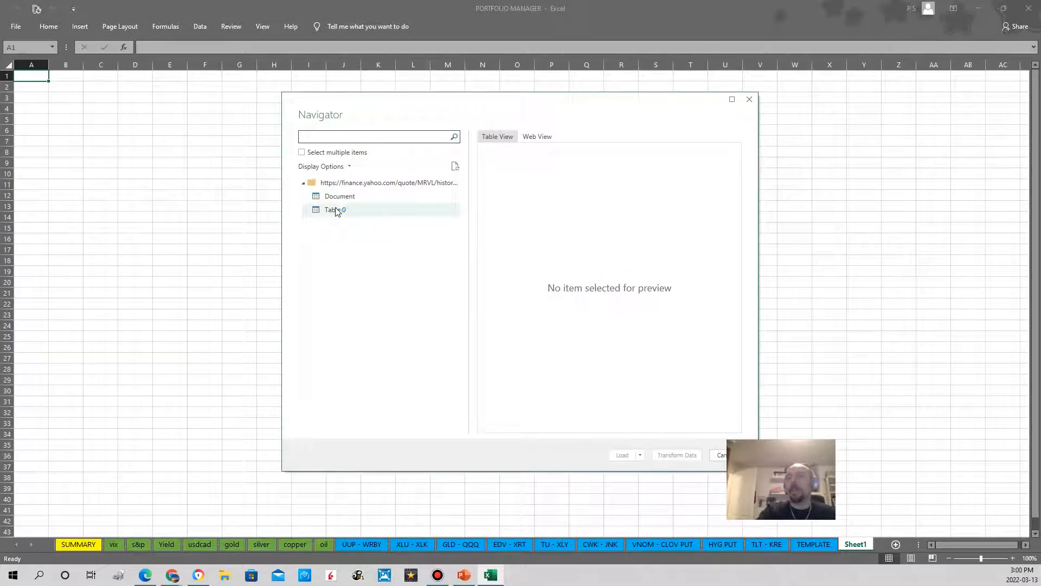
pyautogui.moveTo(620, 104); pyautogui.dragTo(577, 100)
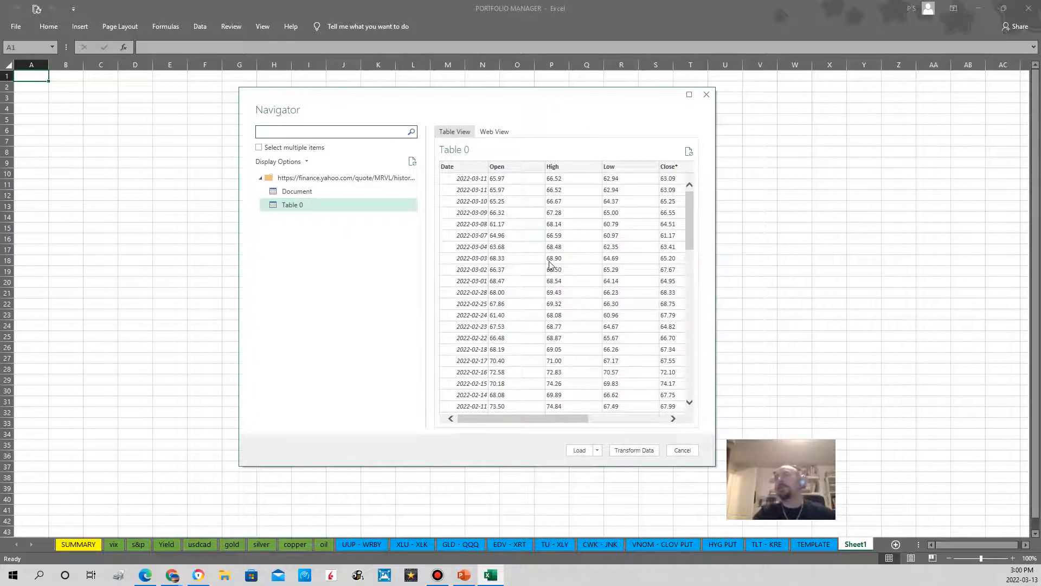
pyautogui.scroll(-6, 549, 264)
pyautogui.scroll(-8, 549, 264)
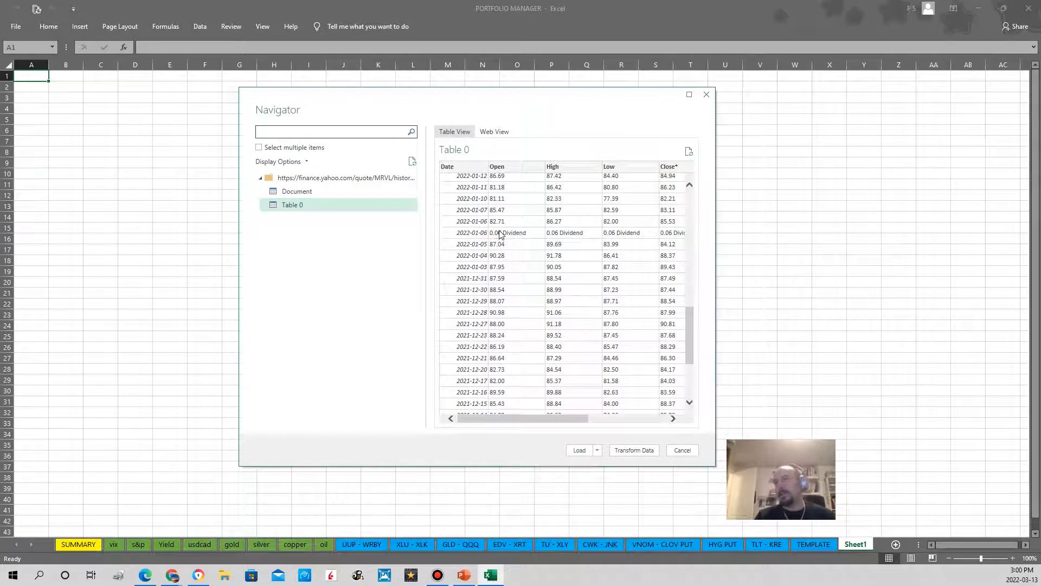
pyautogui.scroll(14, 610, 285)
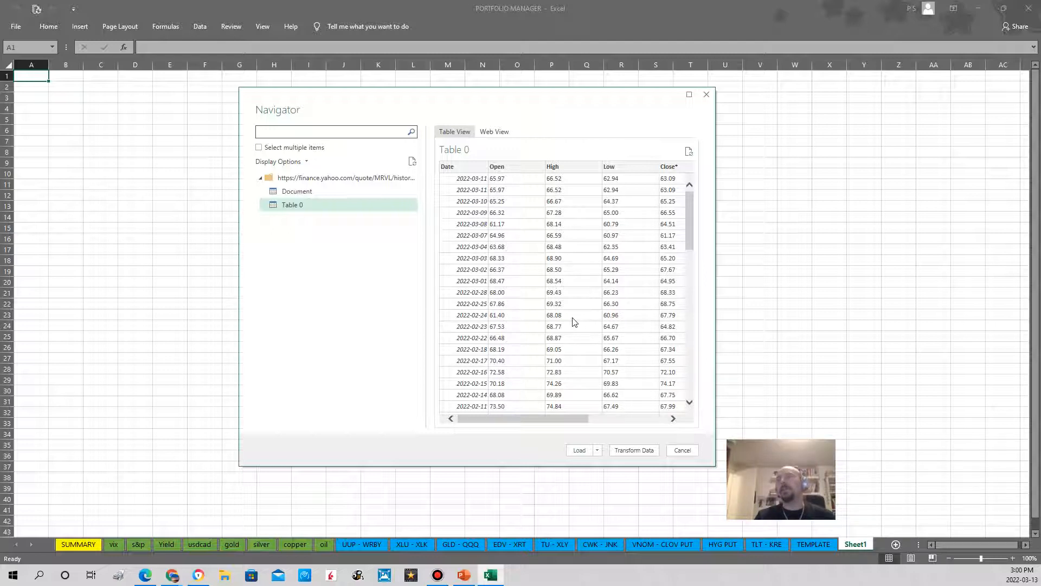
pyautogui.click(634, 450)
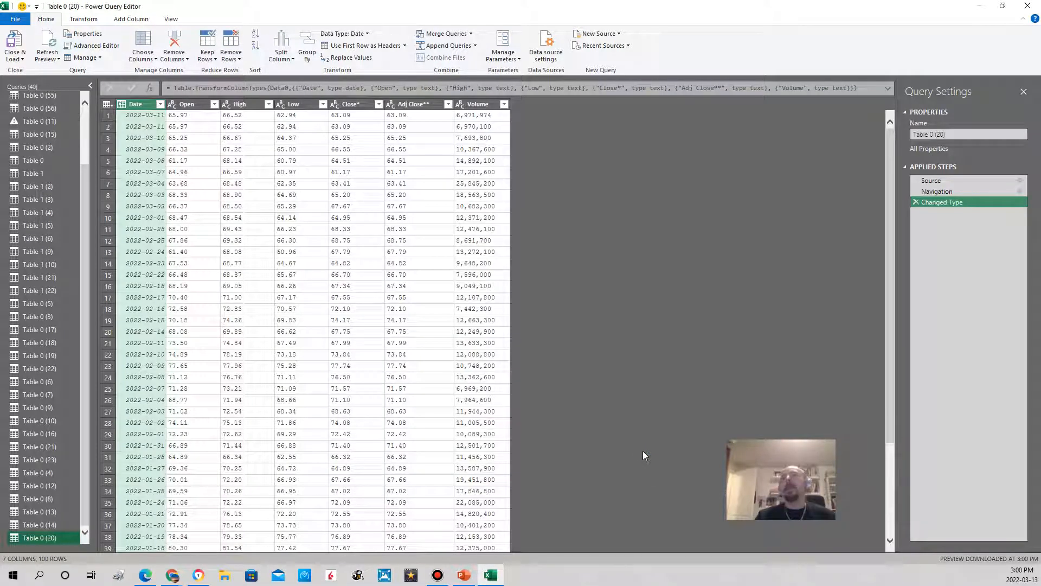
# Step: Inspect the dividend row, try removing the rows with duplicate dates, and discard that applied removal
pyautogui.click(232, 56)
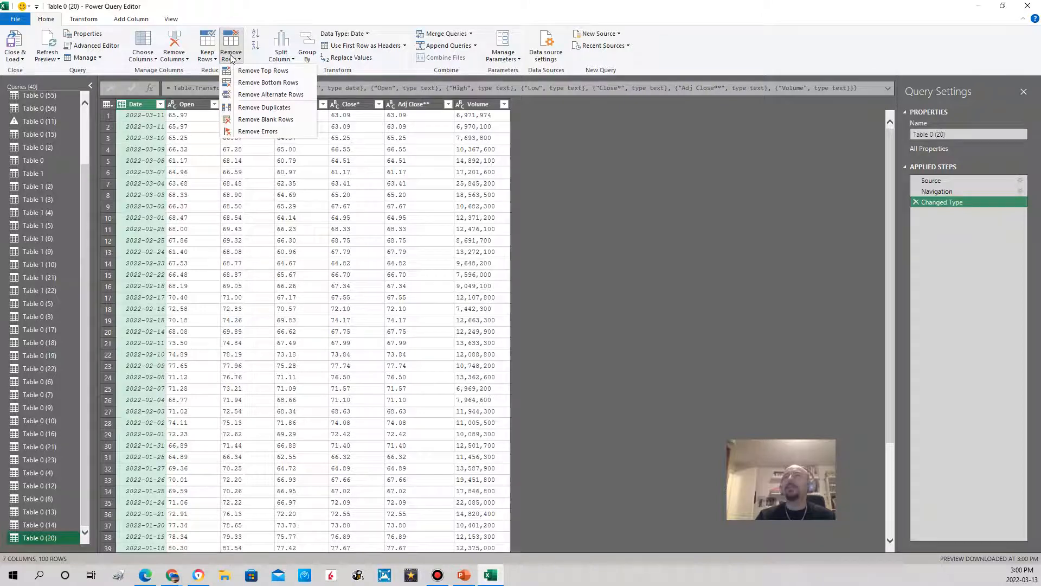
pyautogui.scroll(-8, 529, 249)
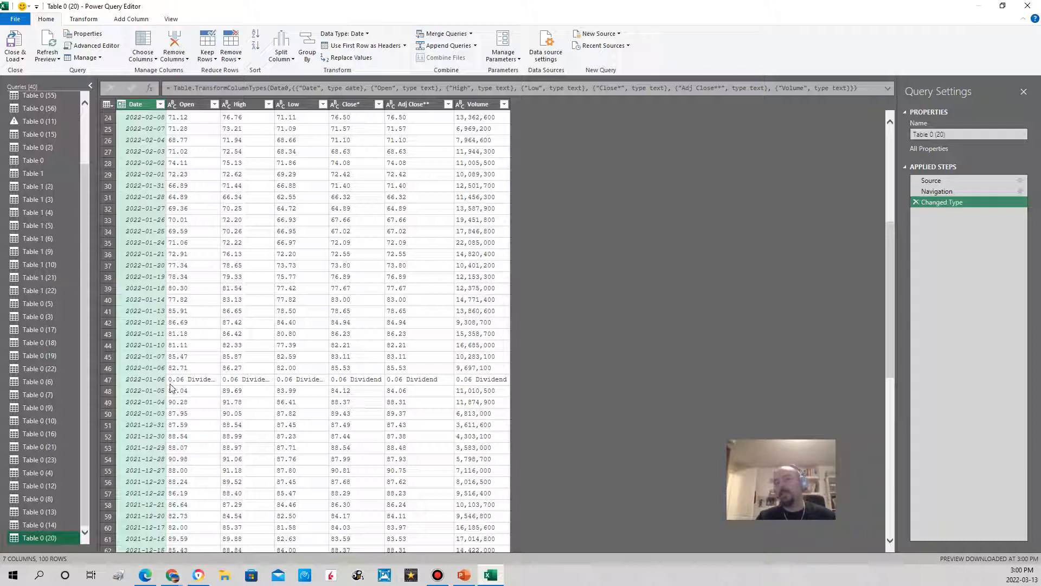
pyautogui.scroll(-10, 315, 386)
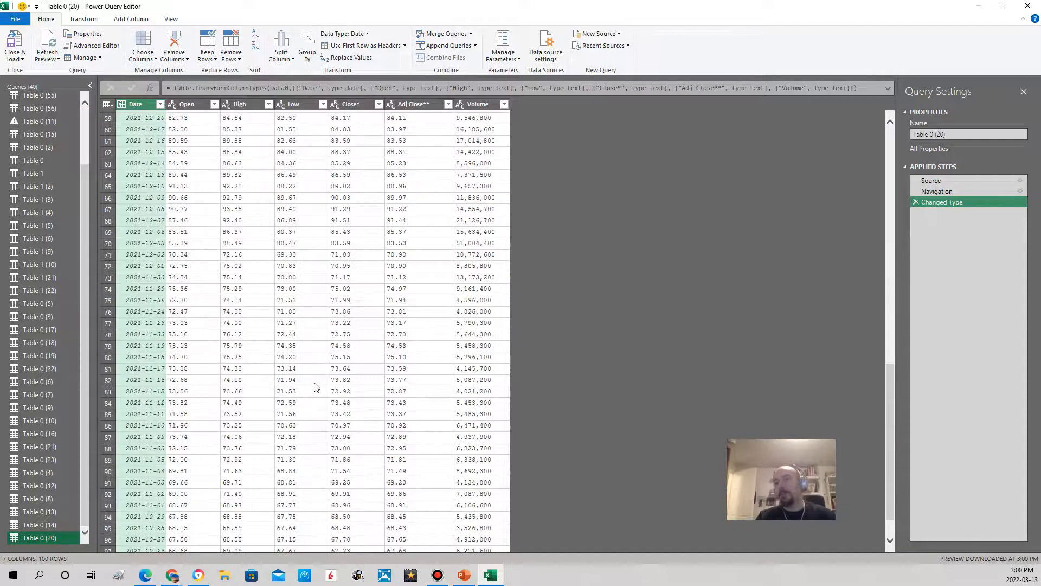
pyautogui.scroll(10, 316, 386)
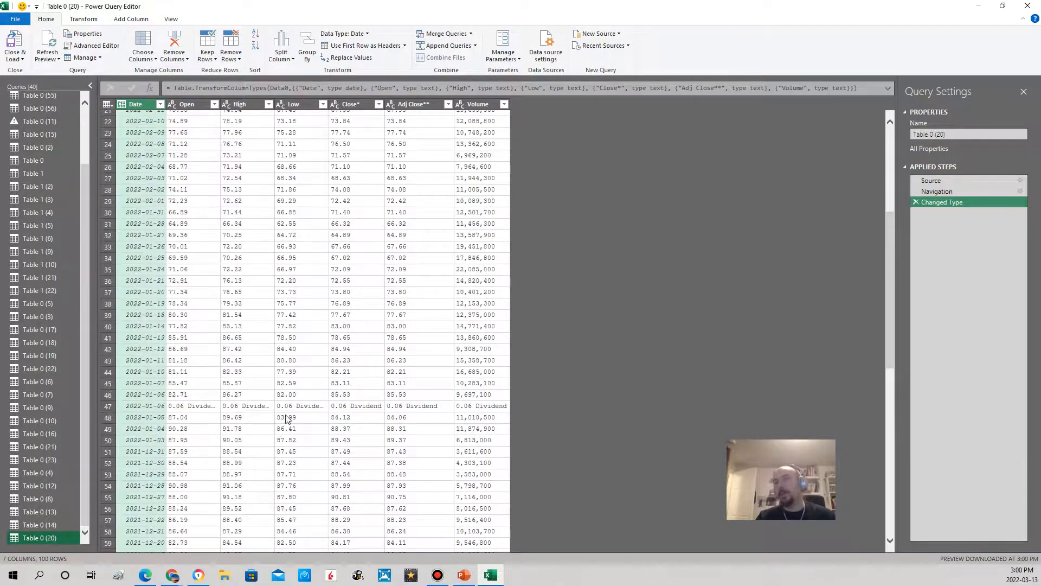
pyautogui.click(236, 58)
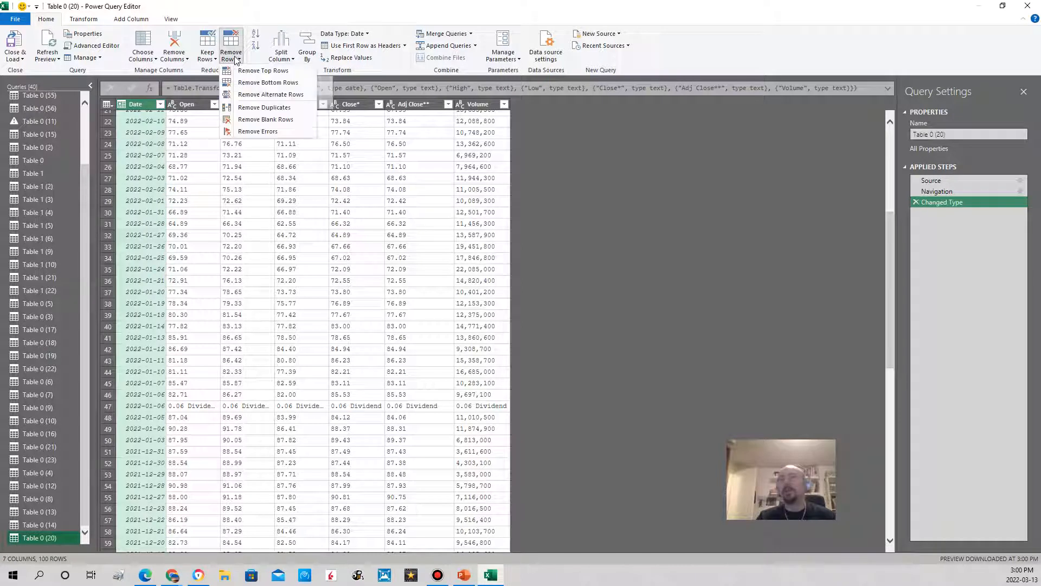
pyautogui.click(265, 108)
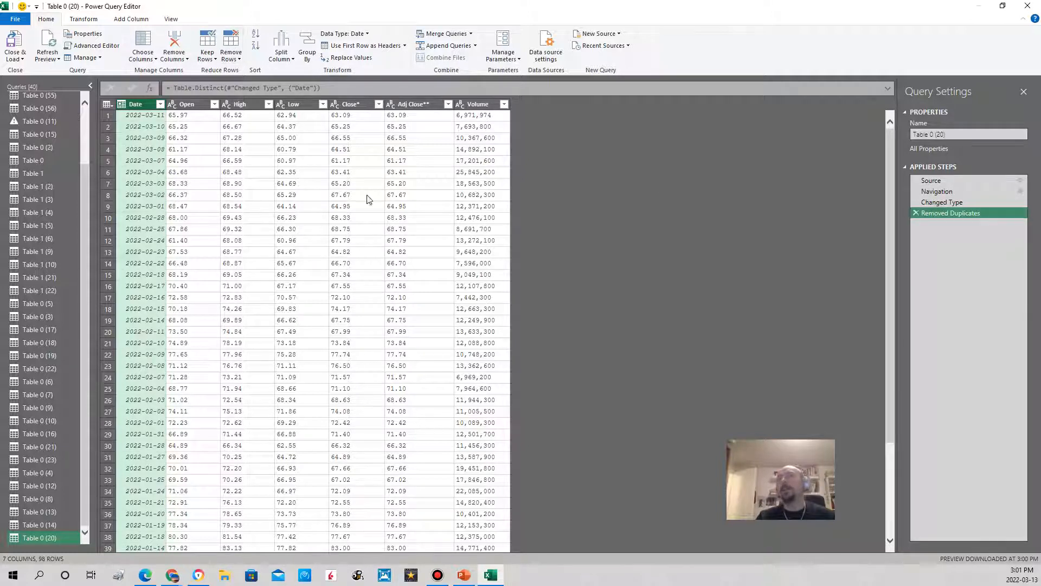
pyautogui.click(916, 213)
# Step: Remove the duplicate rows from the MRVL price table based on the Date column
pyautogui.scroll(-4, 423, 382)
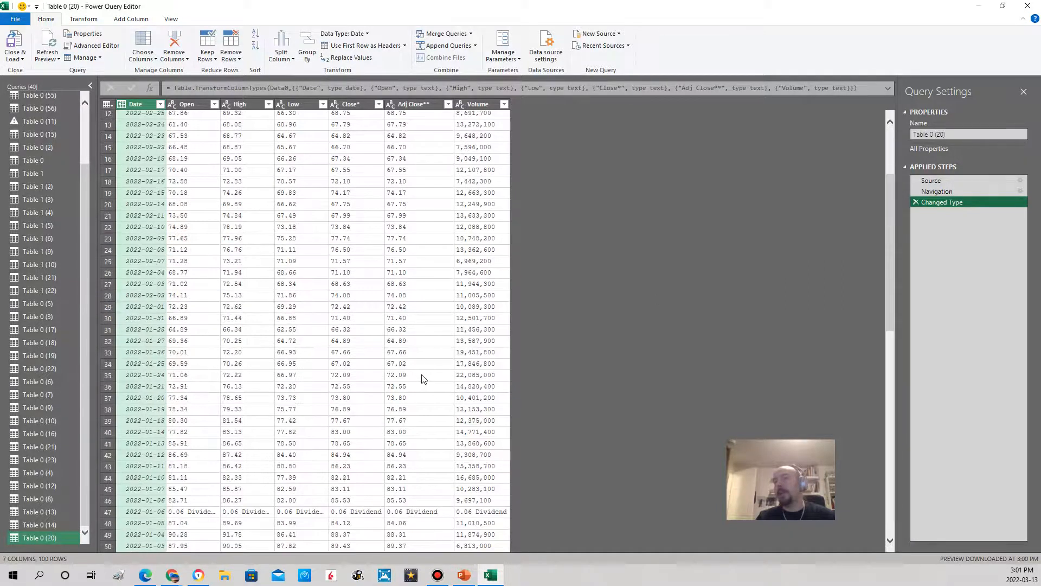
pyautogui.click(235, 55)
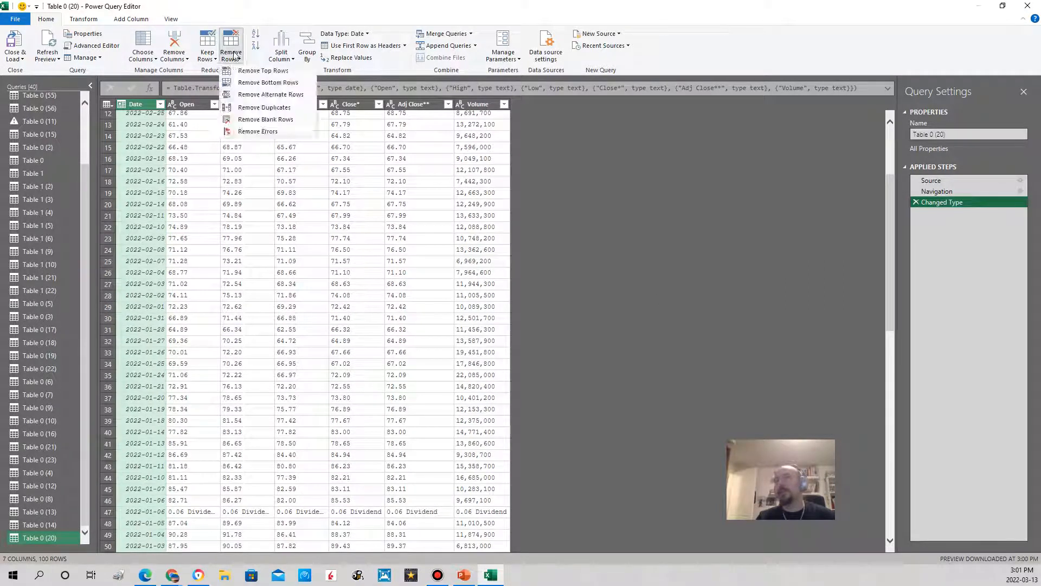
pyautogui.click(272, 109)
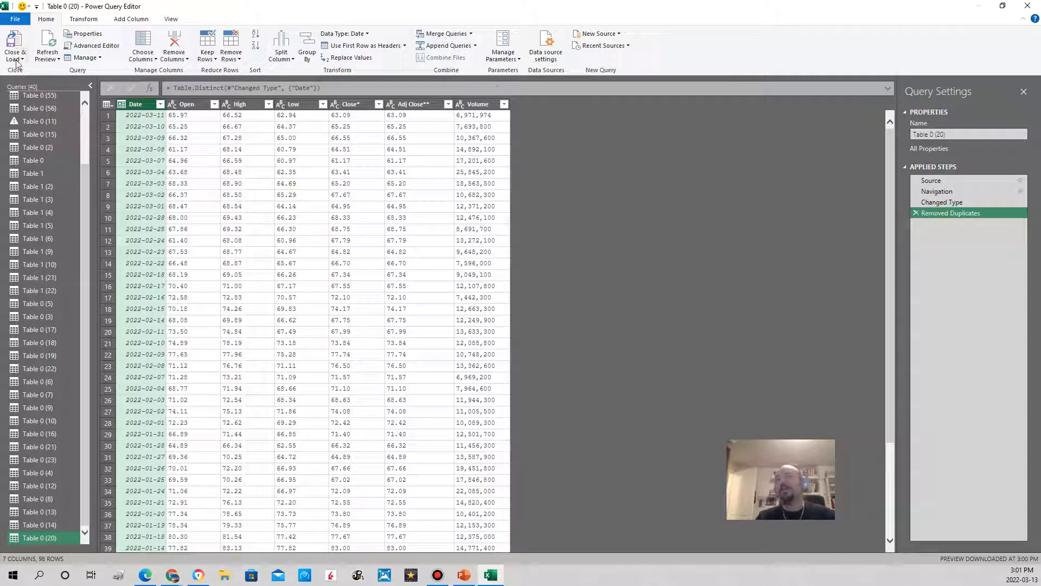
# Step: Load the query as a table into the existing worksheet at $A$1 and add the data to the Data Model
pyautogui.click(20, 60)
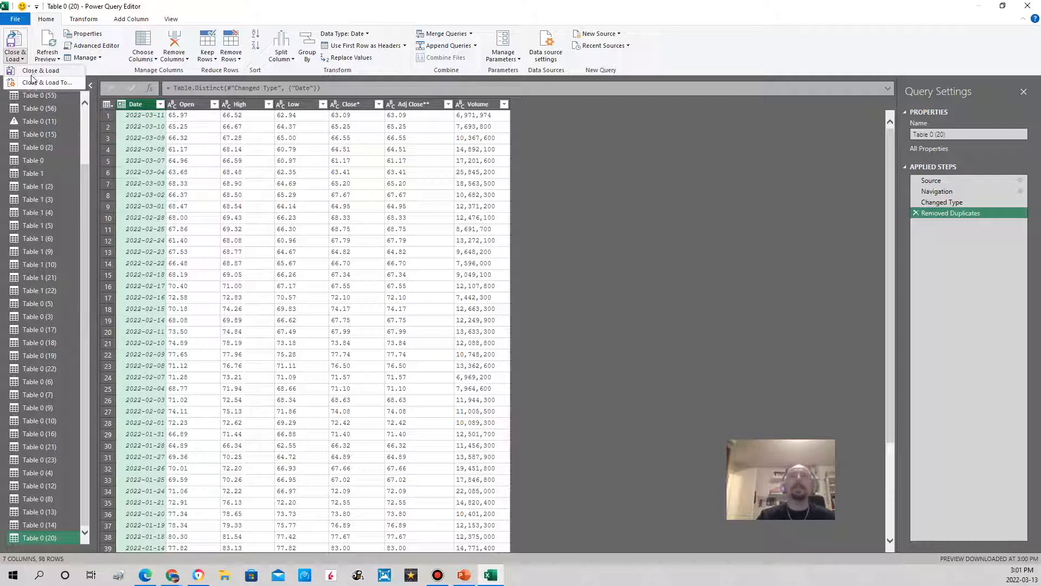
pyautogui.click(31, 84)
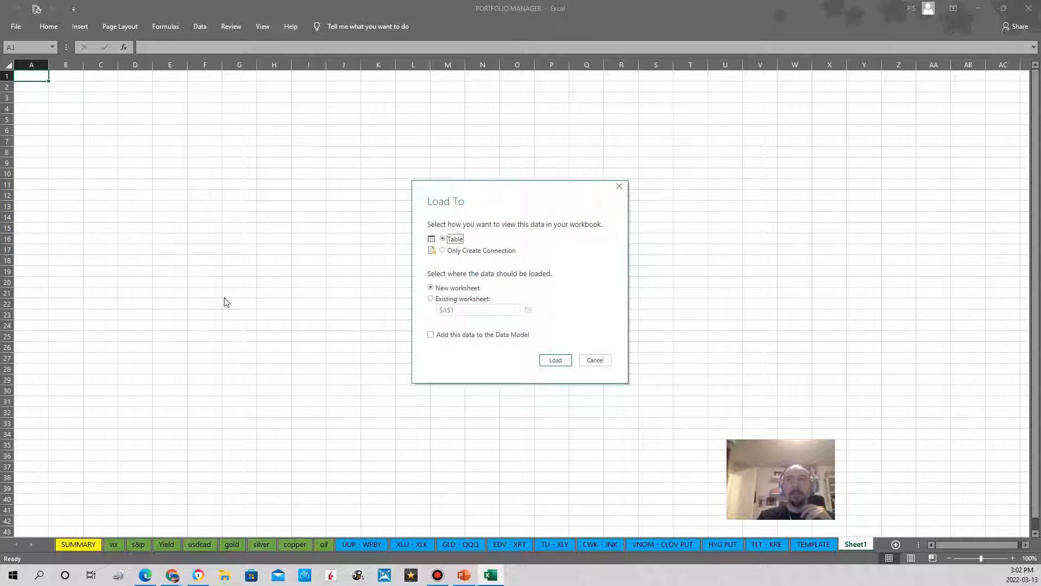
pyautogui.click(431, 298)
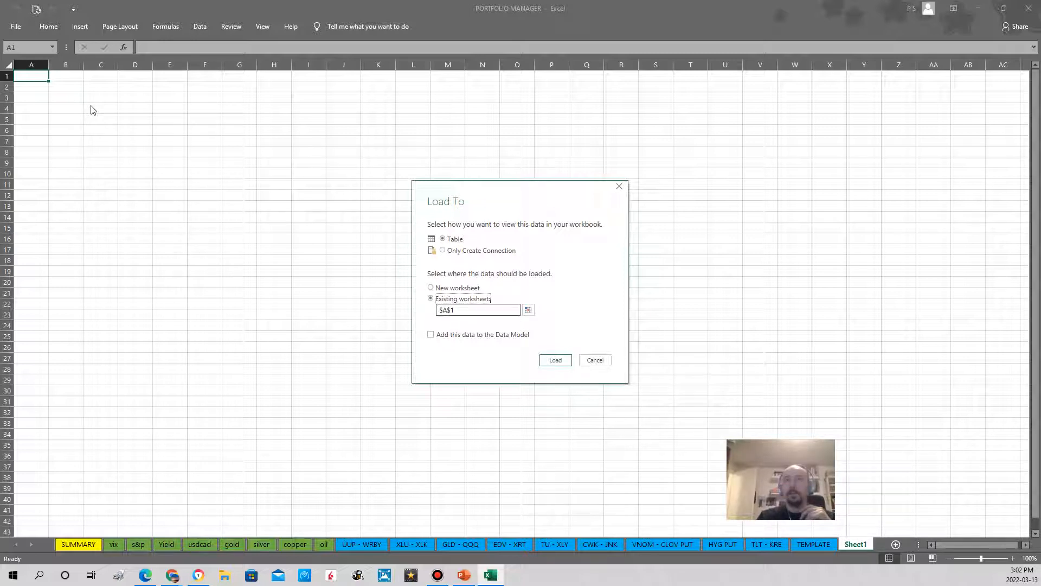
pyautogui.click(432, 336)
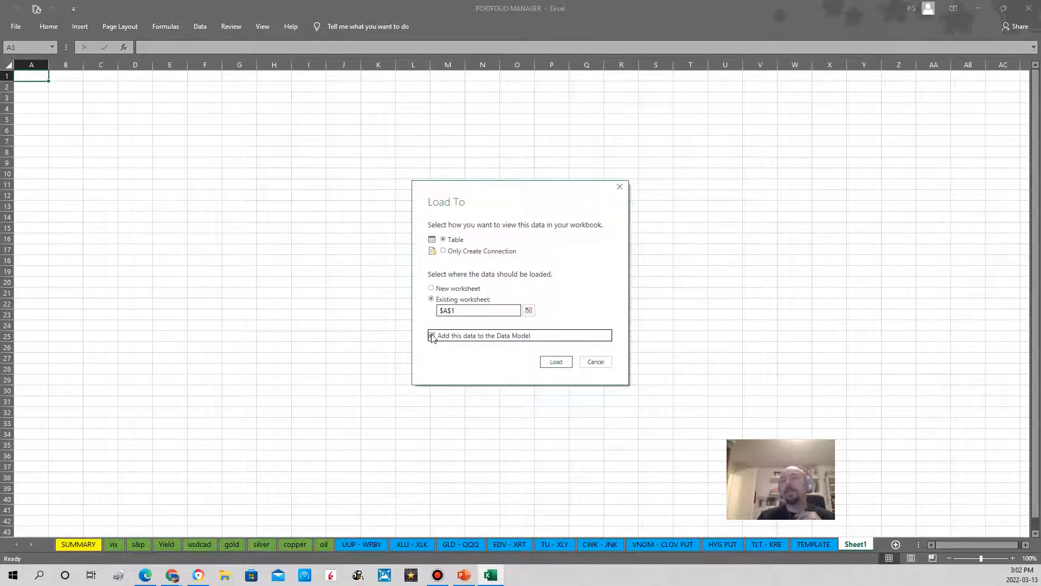
pyautogui.click(554, 362)
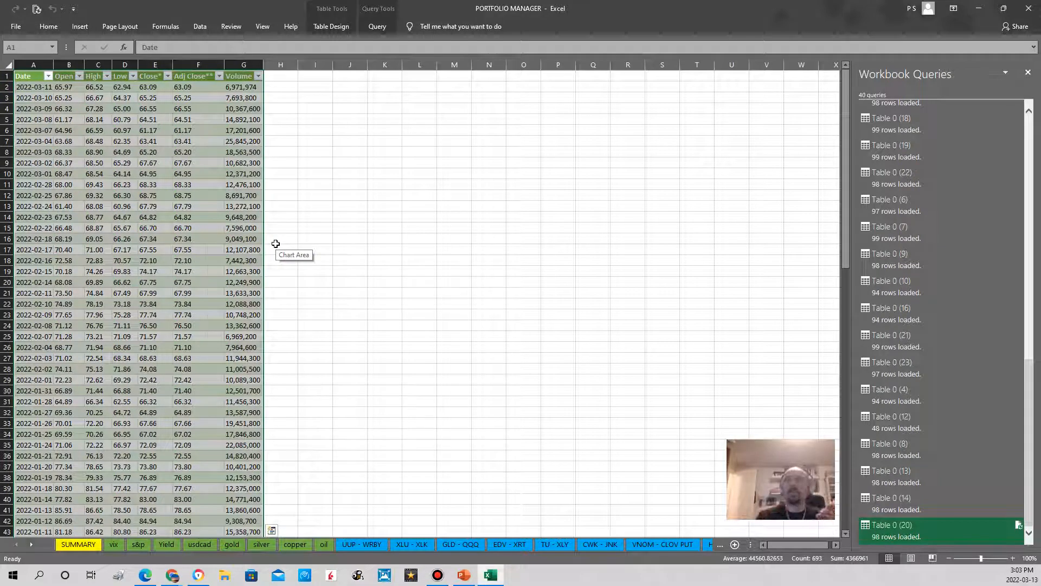
# Step: Check the loaded MRVL price rows and sort the table by Date from oldest to newest
pyautogui.click(276, 244)
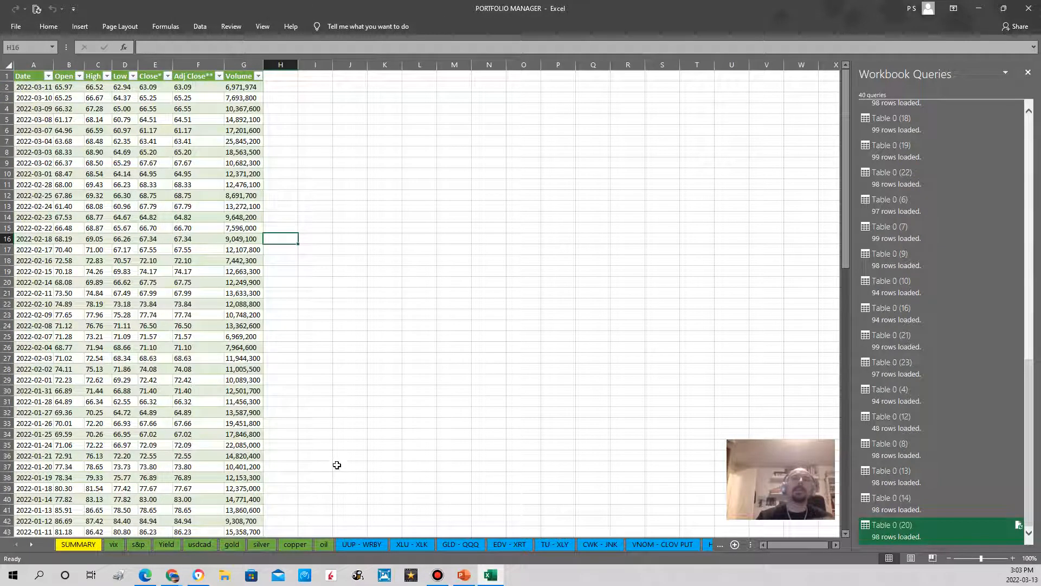
pyautogui.scroll(-2, 331, 329)
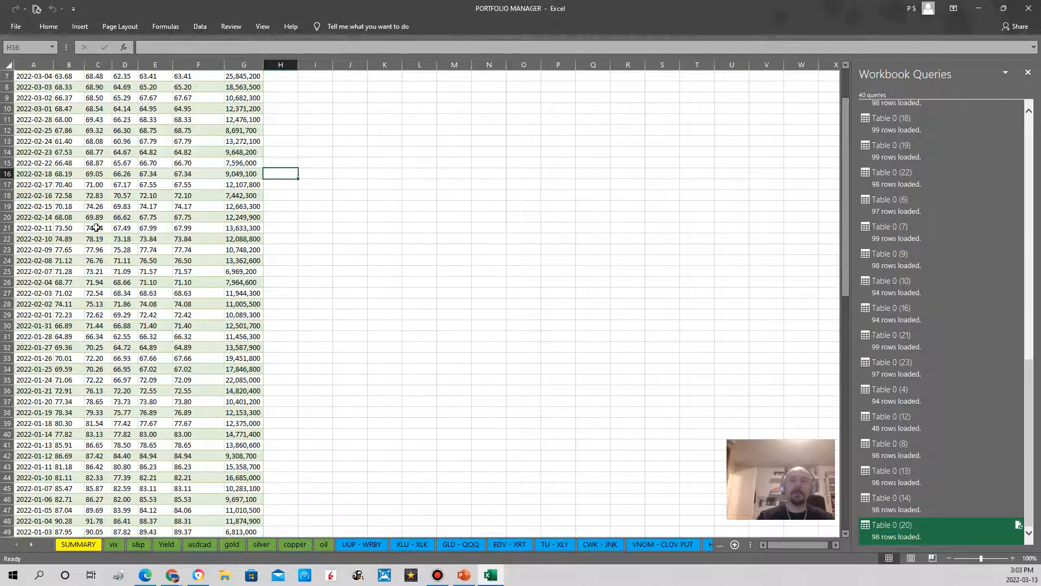
pyautogui.scroll(-4, 96, 228)
pyautogui.scroll(6, 147, 268)
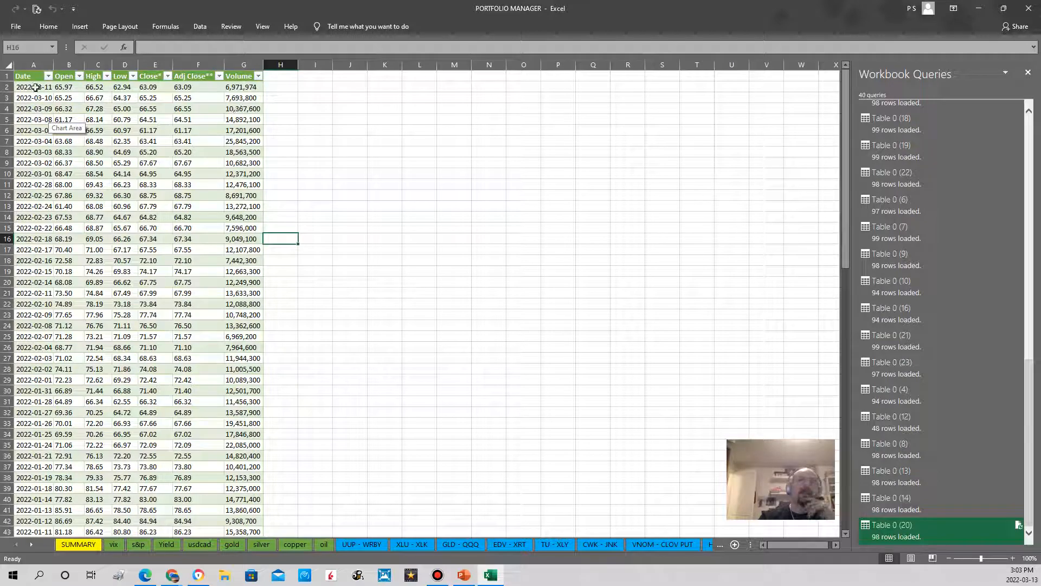
pyautogui.scroll(-16, 87, 380)
pyautogui.scroll(17, 84, 386)
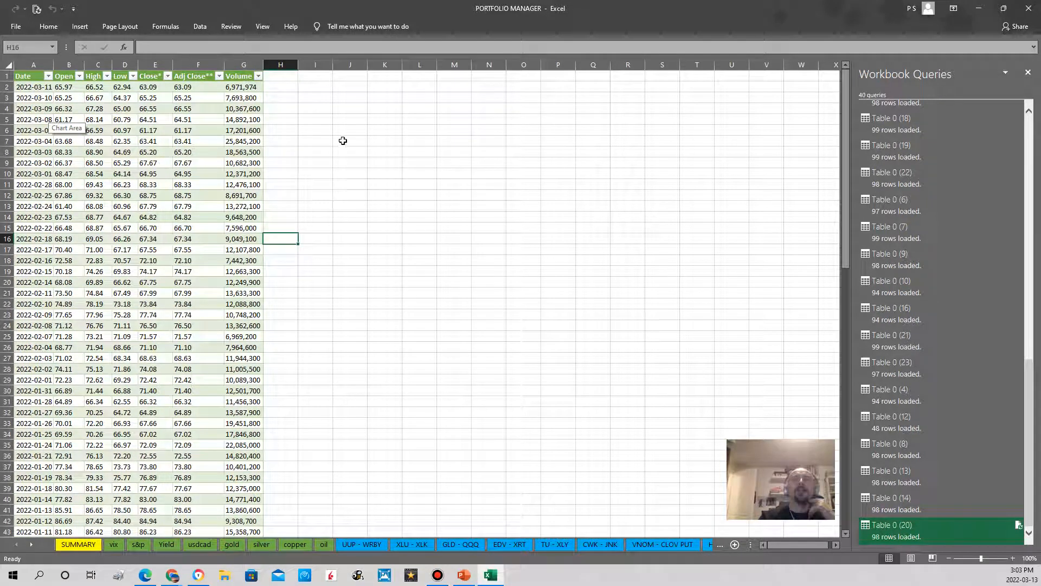
pyautogui.click(48, 76)
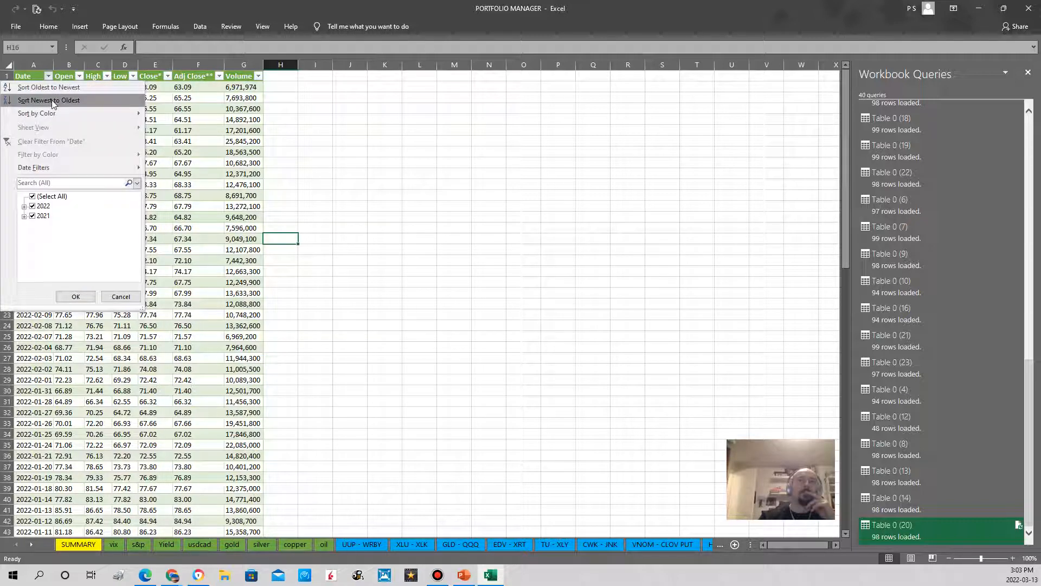
pyautogui.click(54, 88)
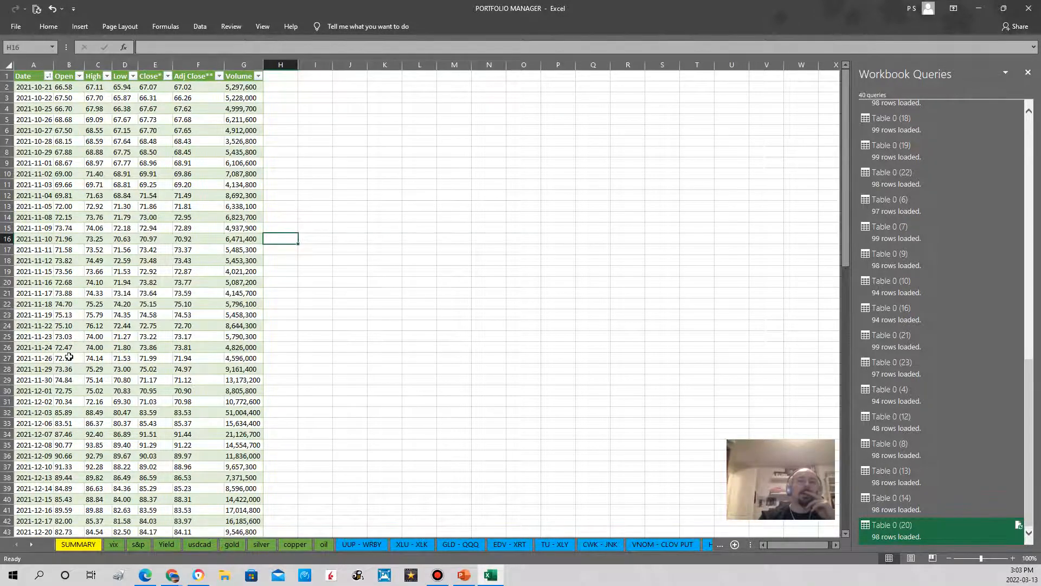
# Step: Sort the price table in Sheet1 by the Date column from oldest to newest
pyautogui.scroll(-15, 66, 350)
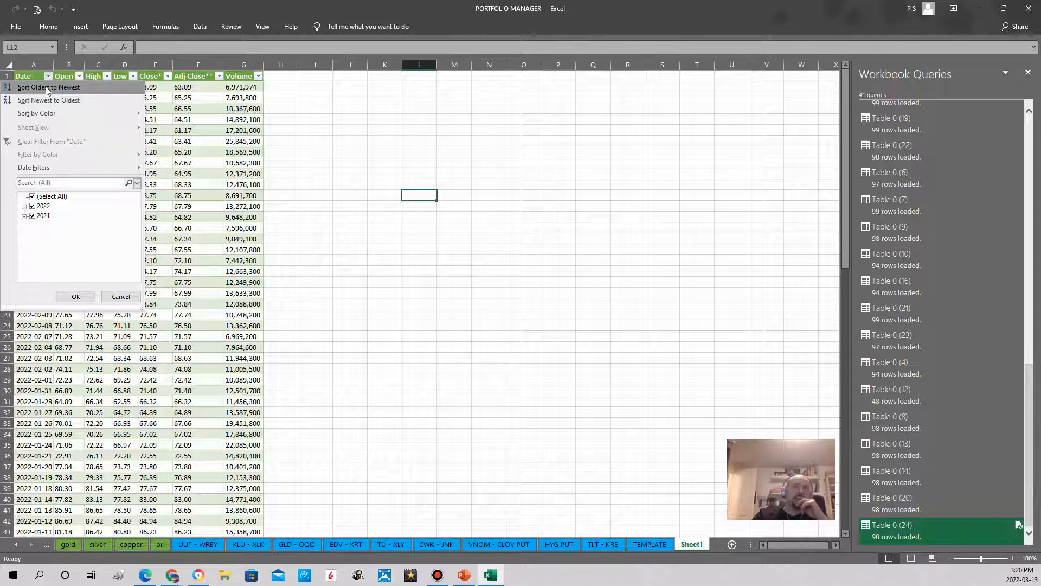
pyautogui.click(46, 88)
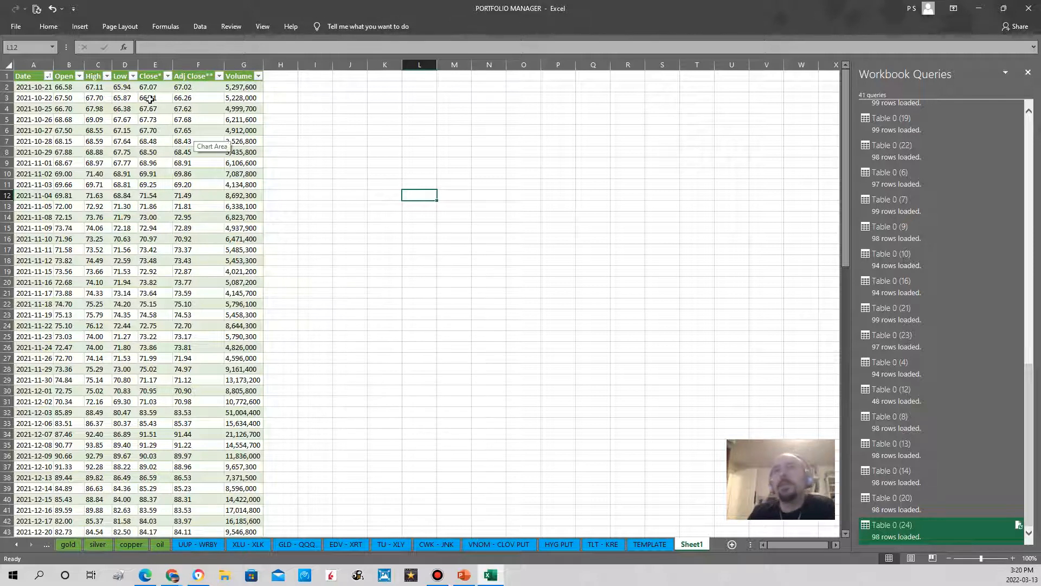
# Step: Try to insert a recommended chart from the Adj Close** values in F2:F99
pyautogui.click(192, 87)
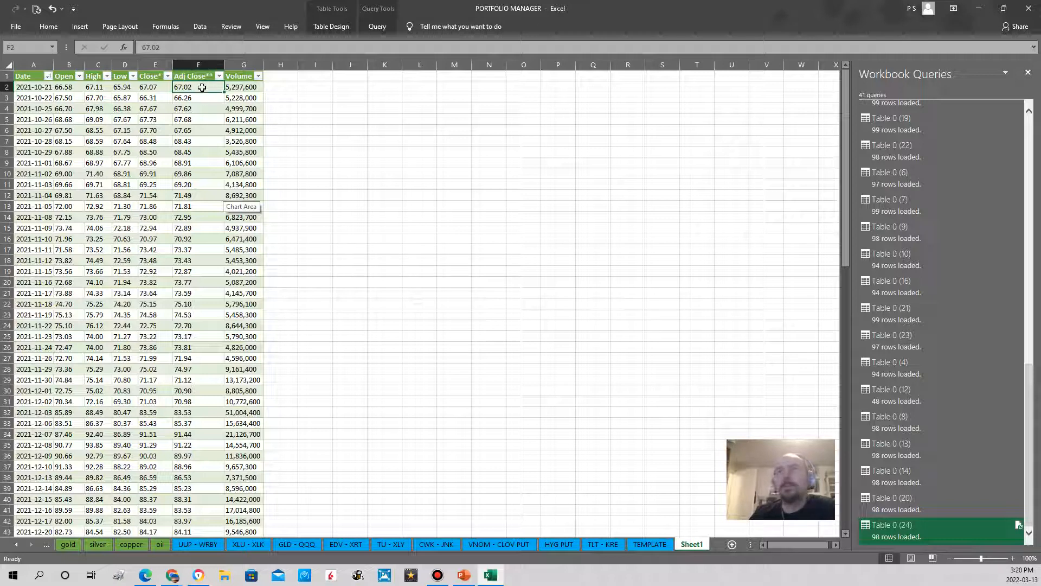
pyautogui.moveTo(202, 87); pyautogui.dragTo(198, 510)
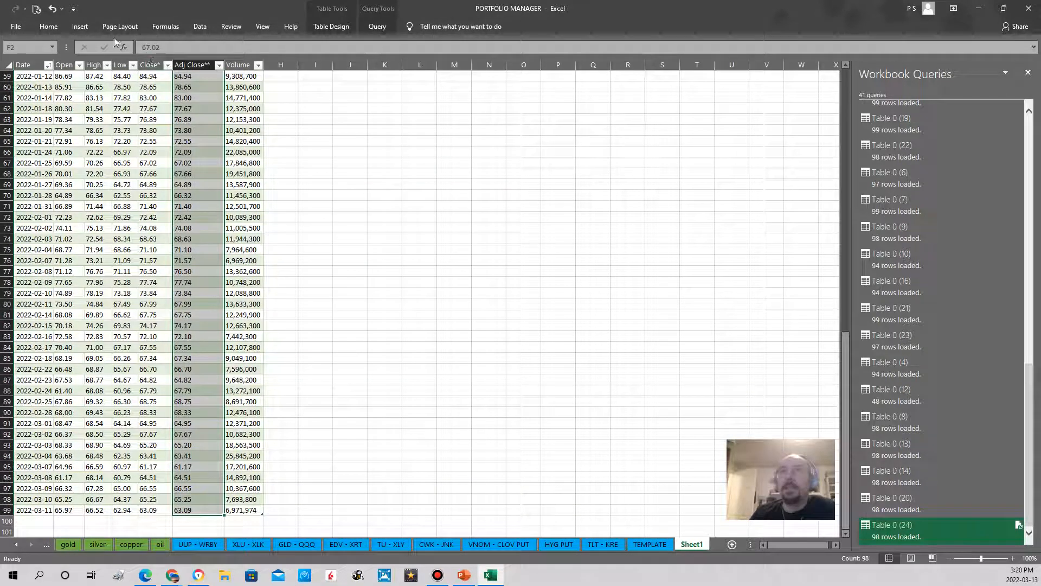
pyautogui.click(78, 26)
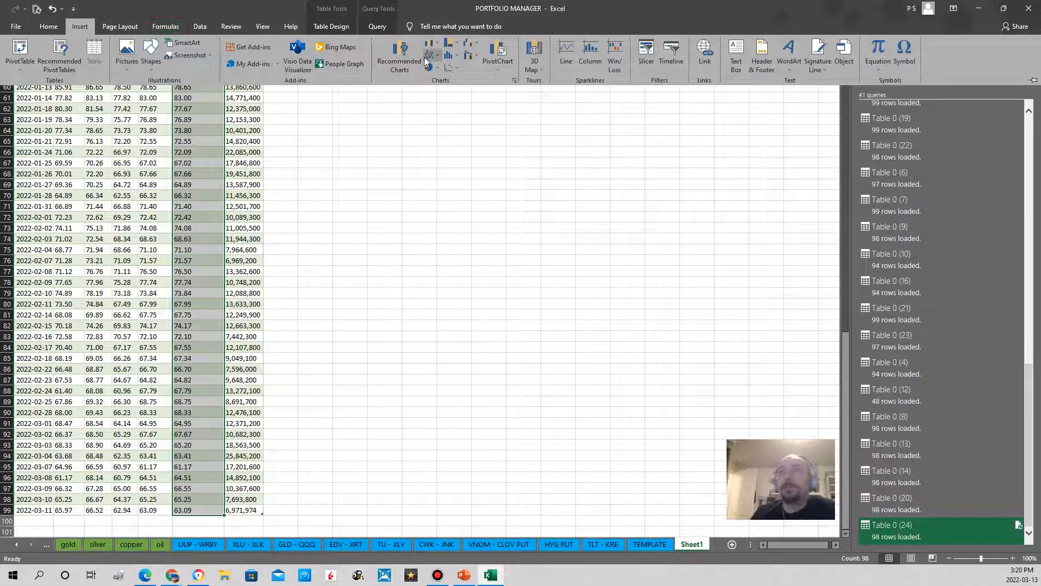
pyautogui.click(400, 54)
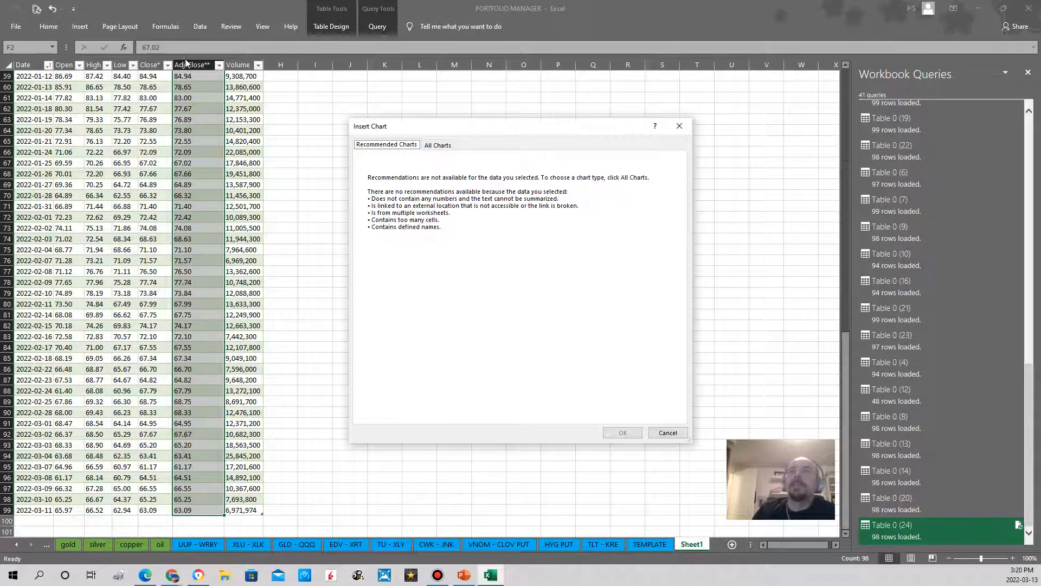
pyautogui.click(680, 126)
pyautogui.click(416, 151)
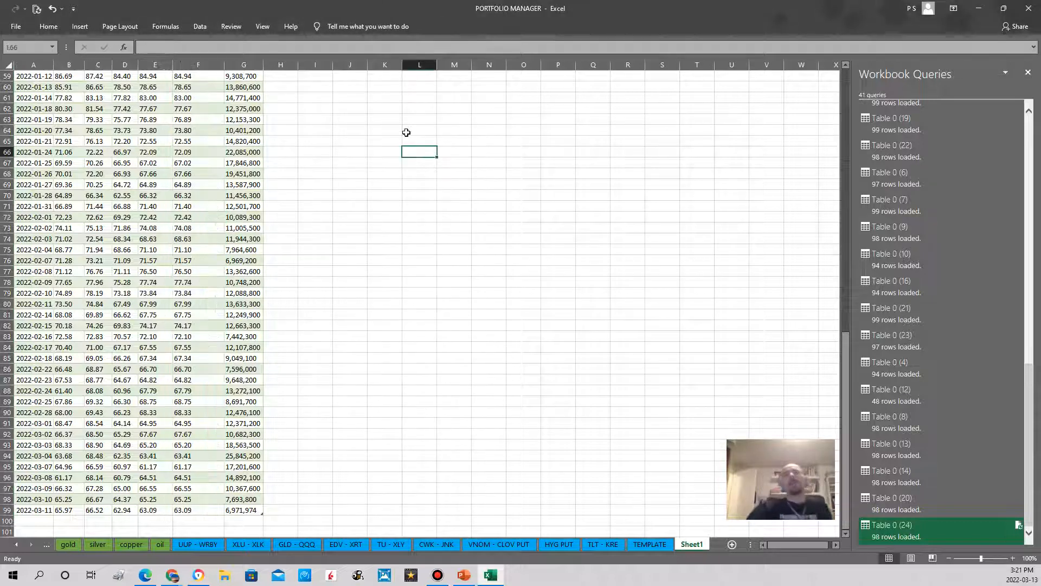
# Step: Enter the heading "values" in cell J1 beside the price table
pyautogui.scroll(19, 227, 145)
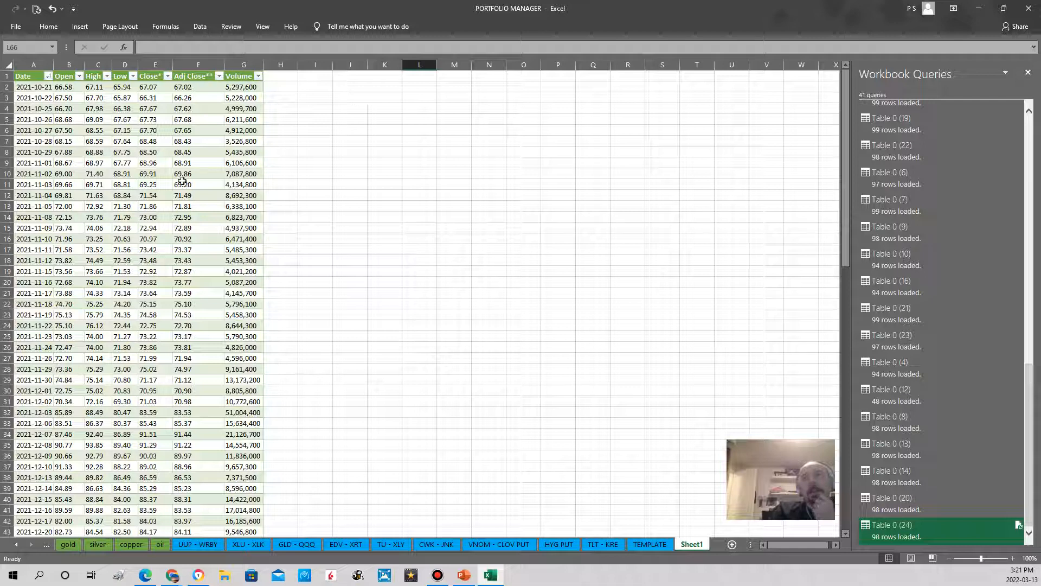
pyautogui.click(350, 76)
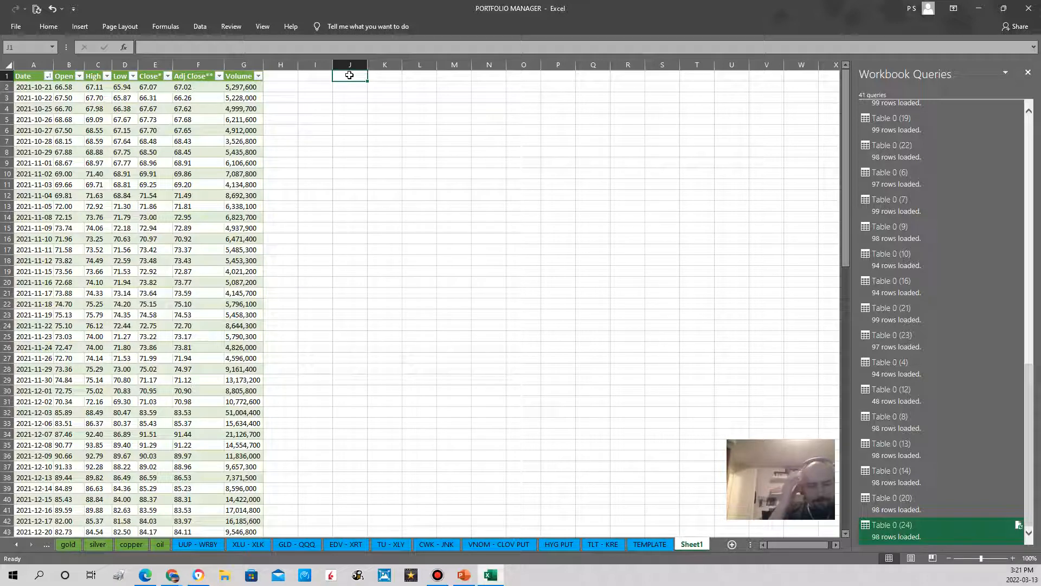
pyautogui.write('values')
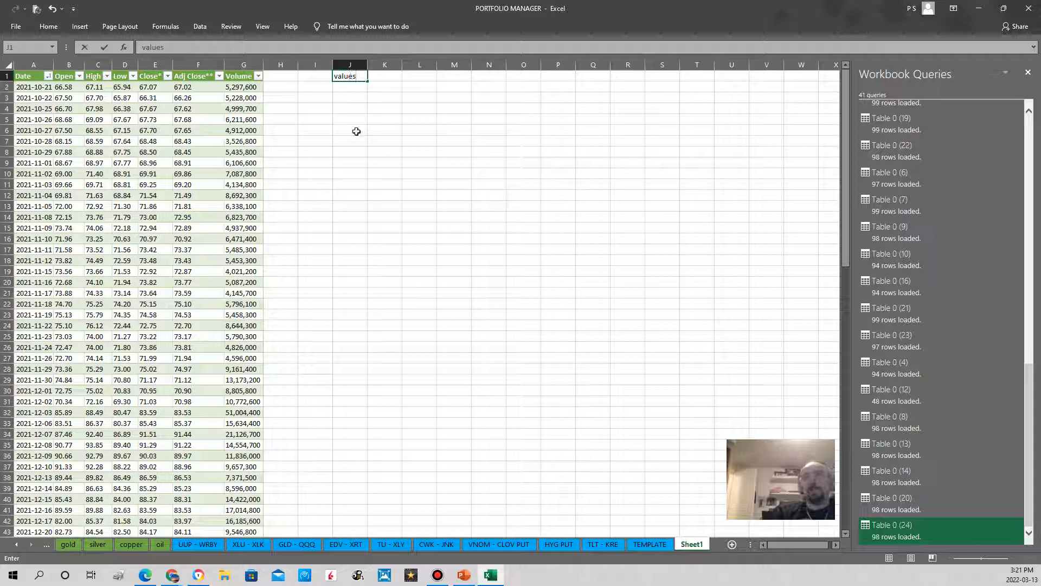
pyautogui.click(356, 131)
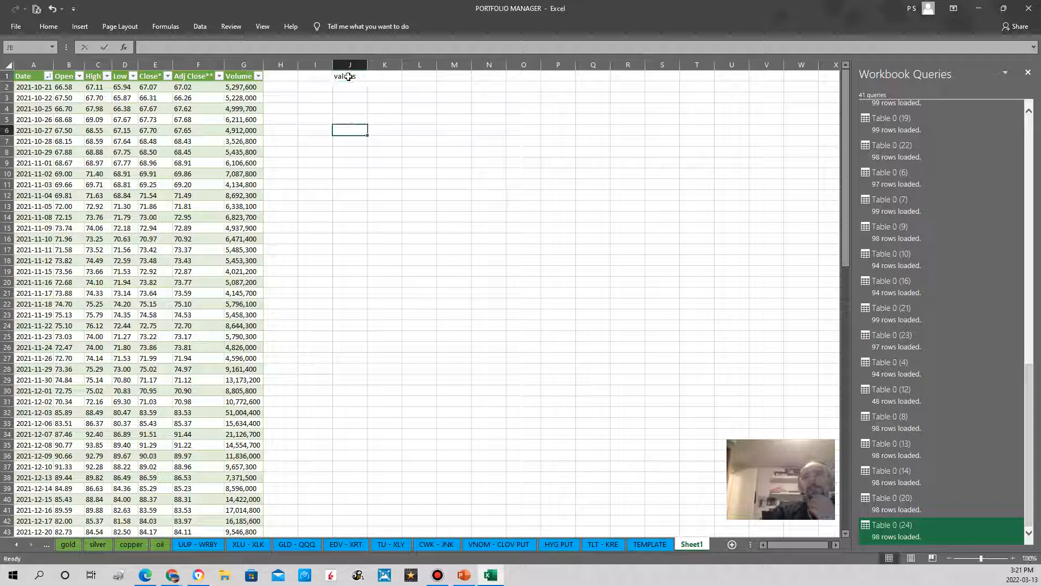
pyautogui.click(347, 75)
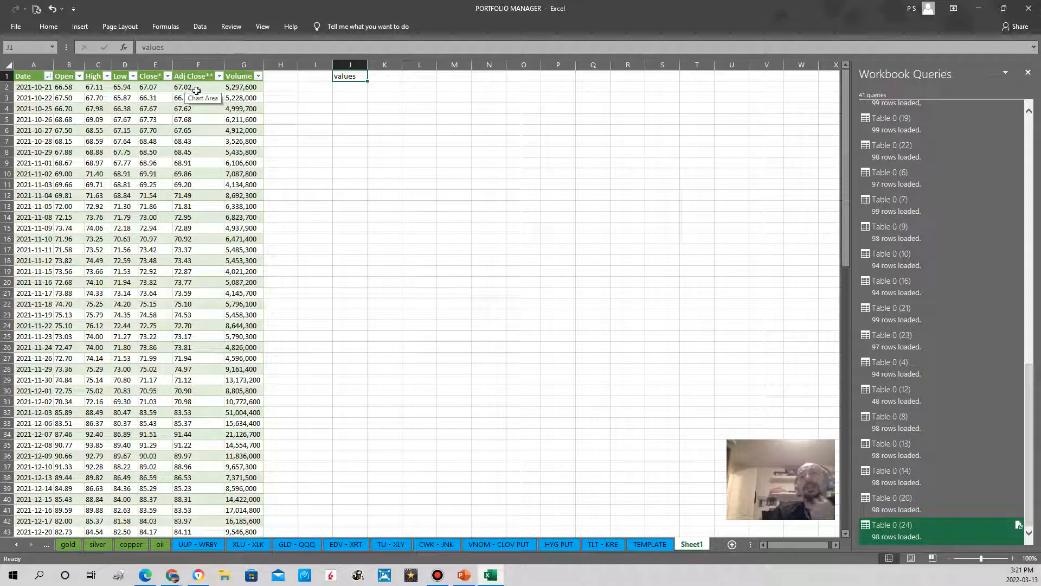
# Step: Enter a VALUE formula in J2 that converts the same row's Adj Close** text to a number
pyautogui.click(343, 85)
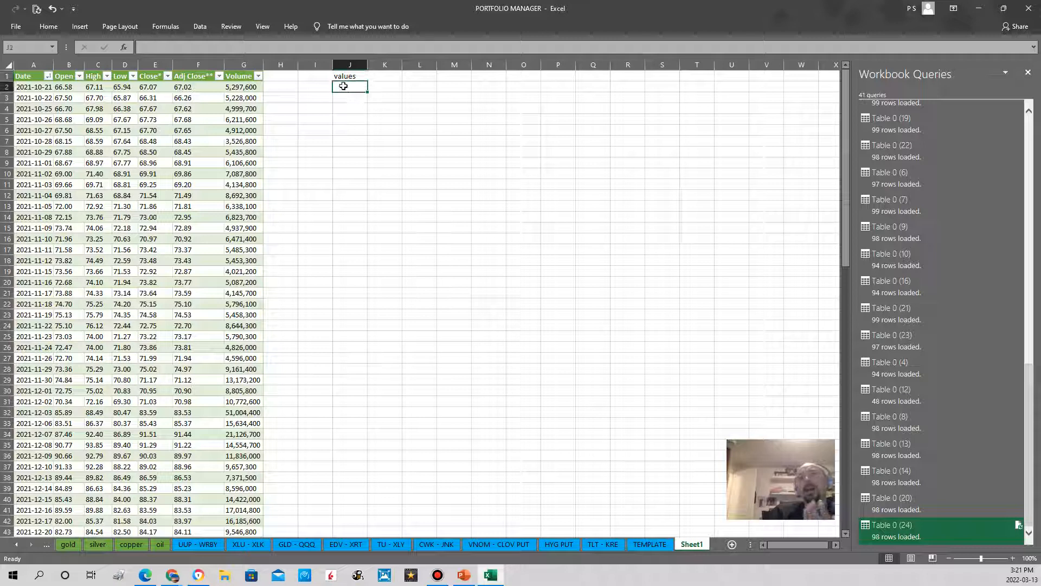
pyautogui.write('=')
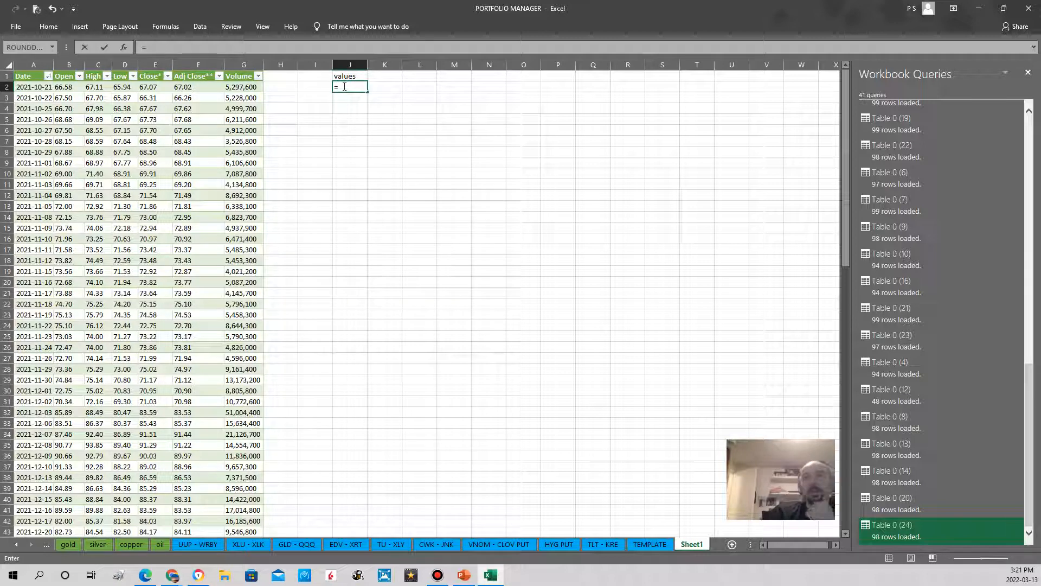
pyautogui.write('value')
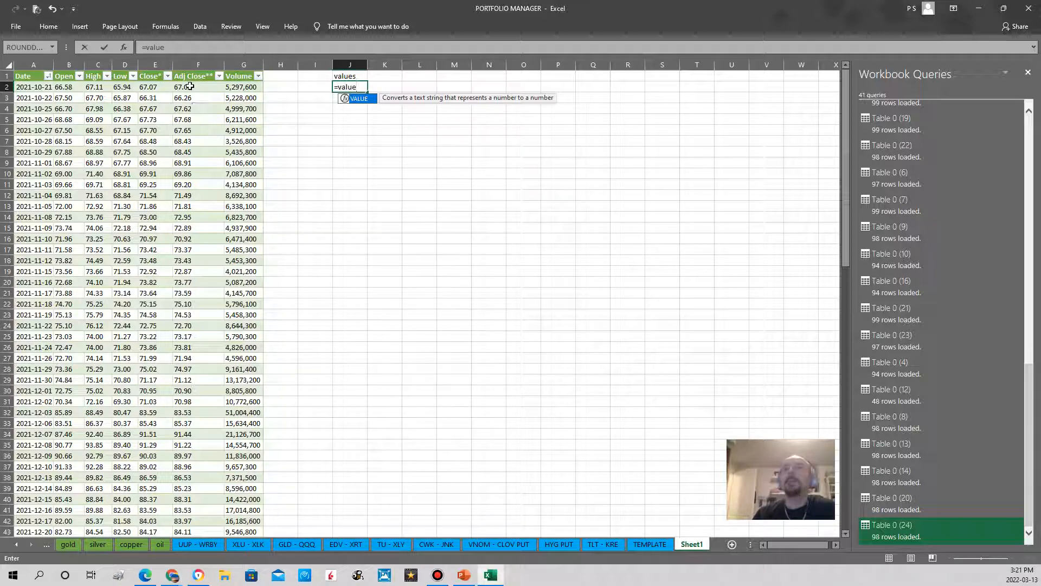
pyautogui.click(190, 87)
pyautogui.click(356, 87)
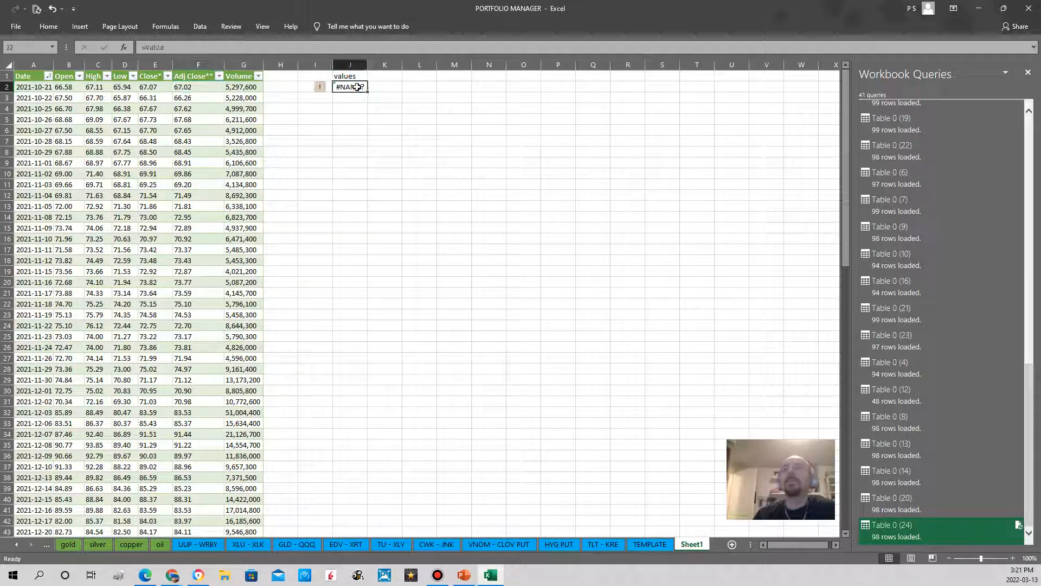
pyautogui.click(176, 47)
pyautogui.write('(')
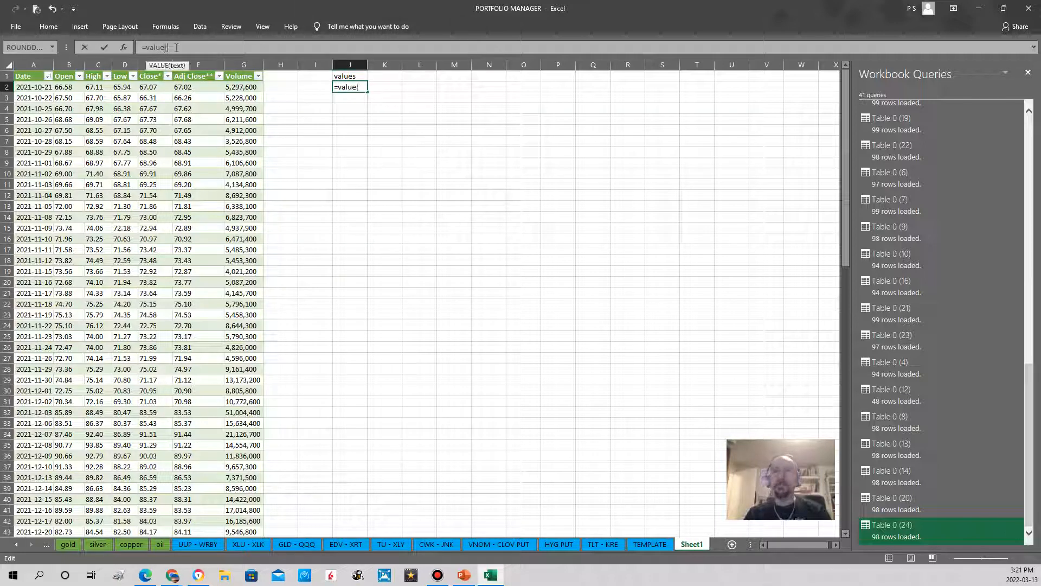
pyautogui.click(198, 86)
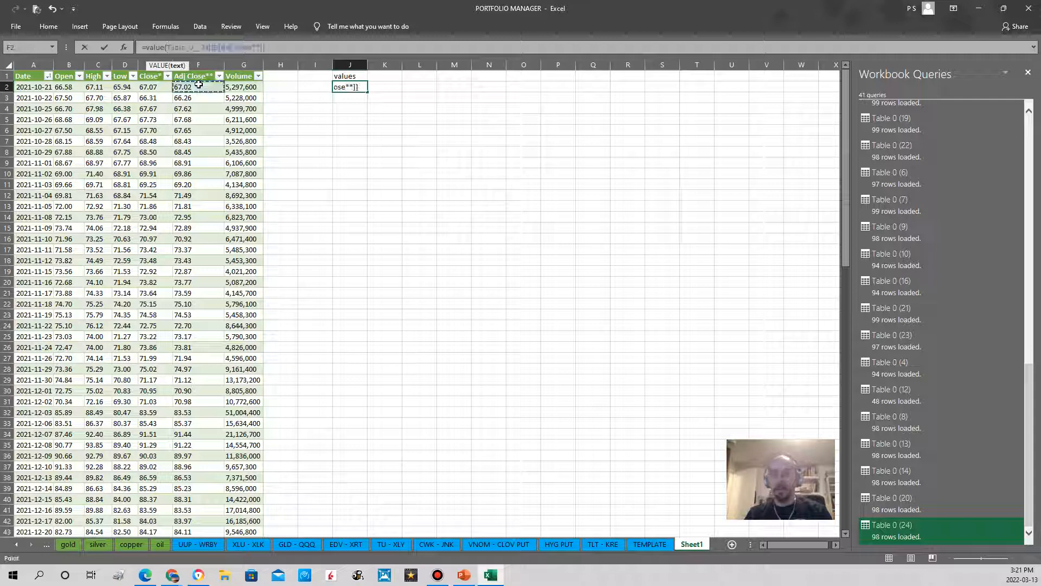
pyautogui.write(')')
pyautogui.press('Return')
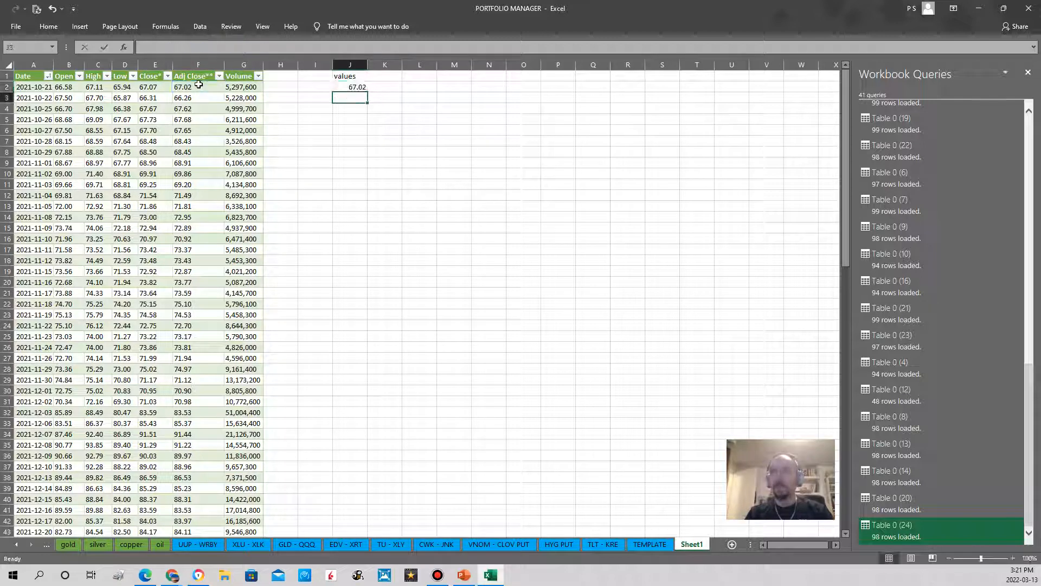
# Step: Fill the VALUE formula from J2 down to J99 and check the last converted cells
pyautogui.click(350, 84)
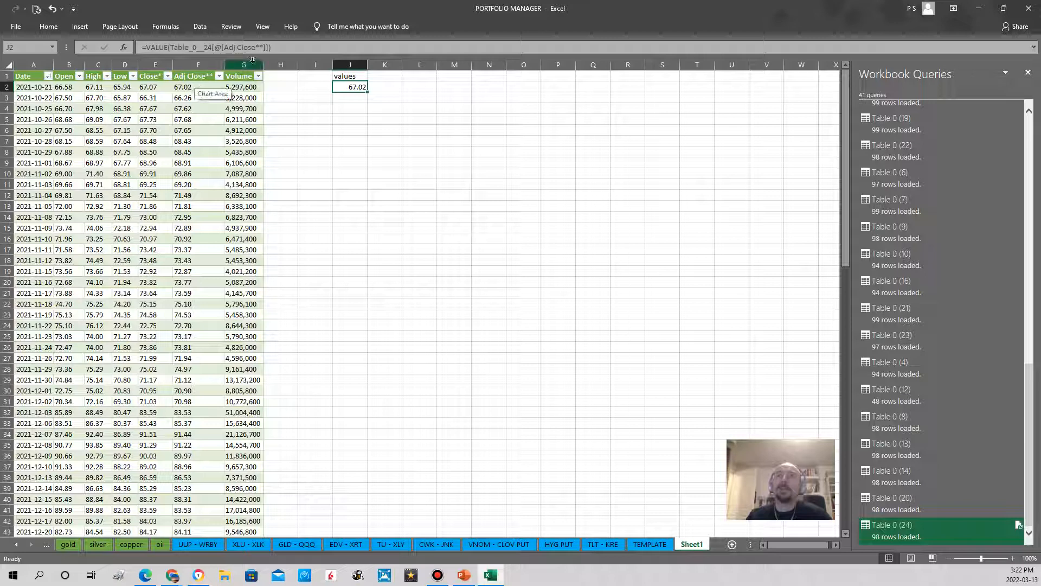
pyautogui.click(352, 108)
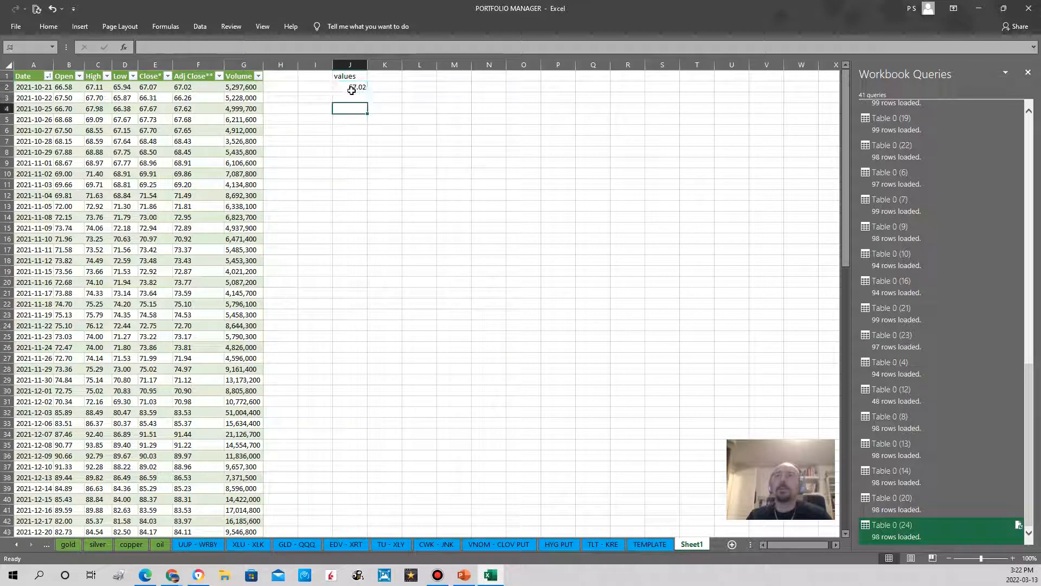
pyautogui.click(354, 87)
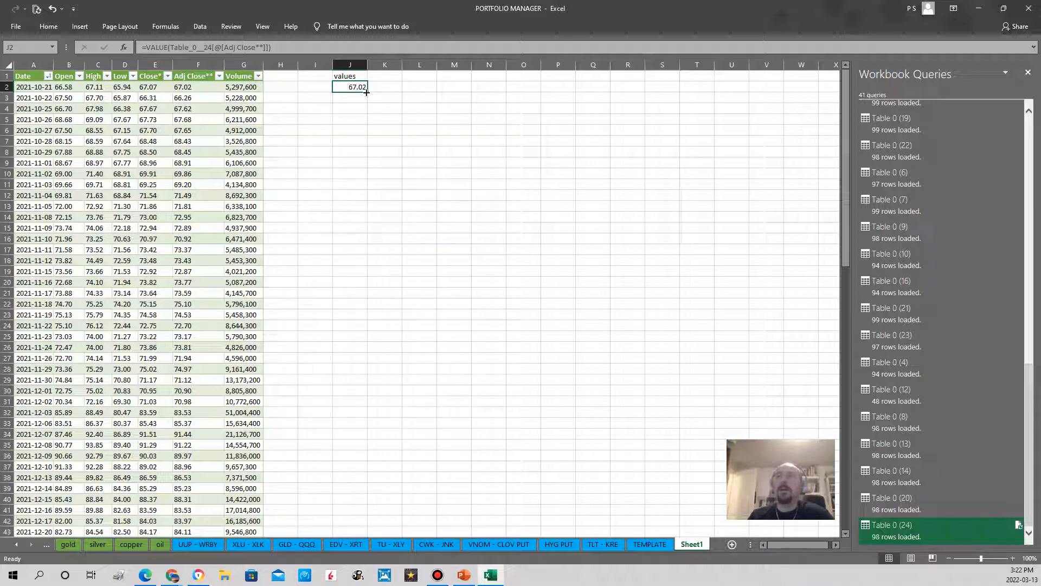
pyautogui.moveTo(367, 93); pyautogui.dragTo(345, 512)
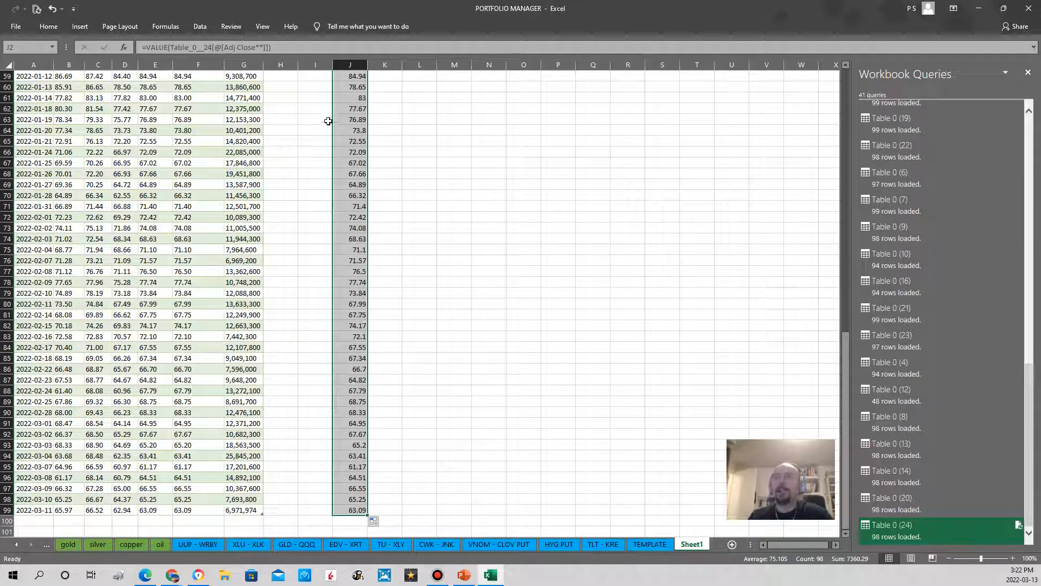
pyautogui.click(450, 293)
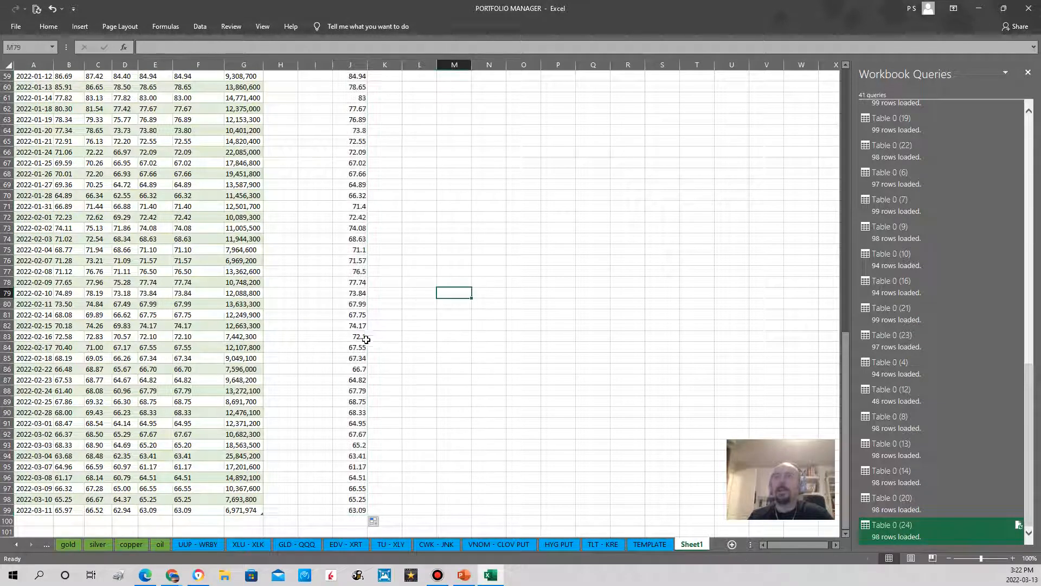
pyautogui.click(347, 510)
pyautogui.click(350, 498)
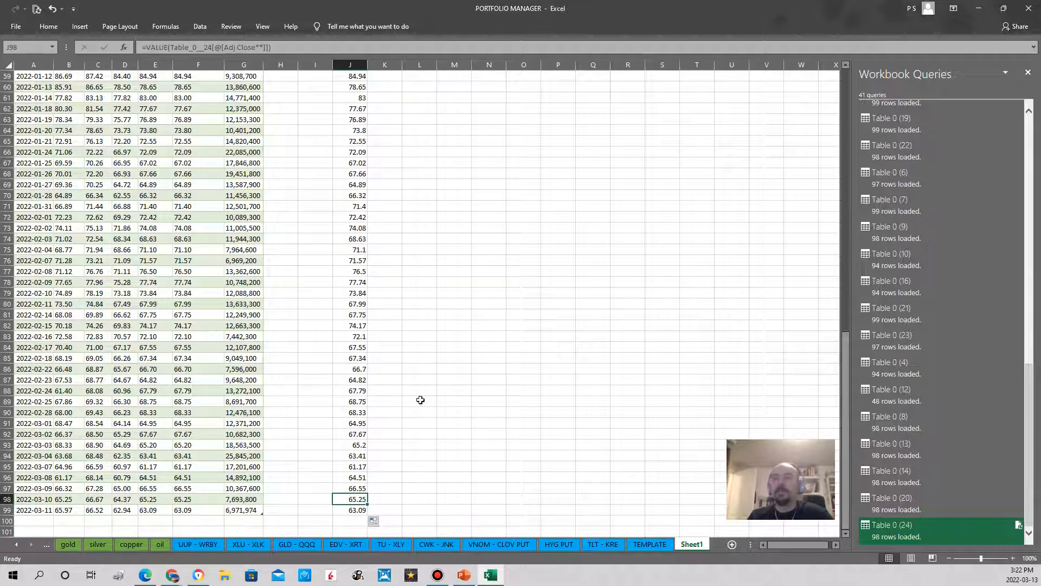
pyautogui.scroll(5, 386, 343)
pyautogui.moveTo(845, 331); pyautogui.dragTo(845, 129)
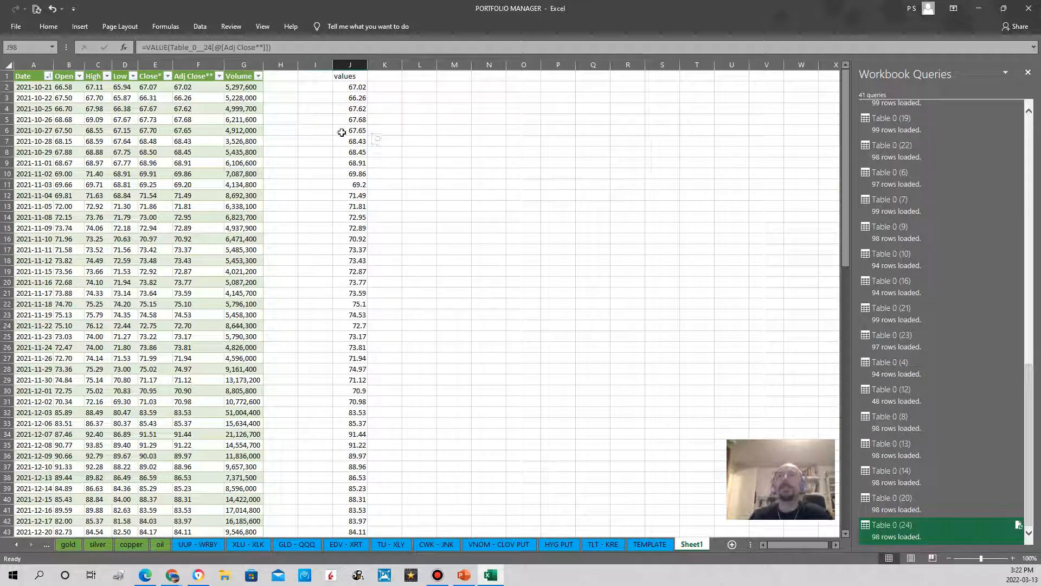
pyautogui.click(316, 75)
pyautogui.write('date')
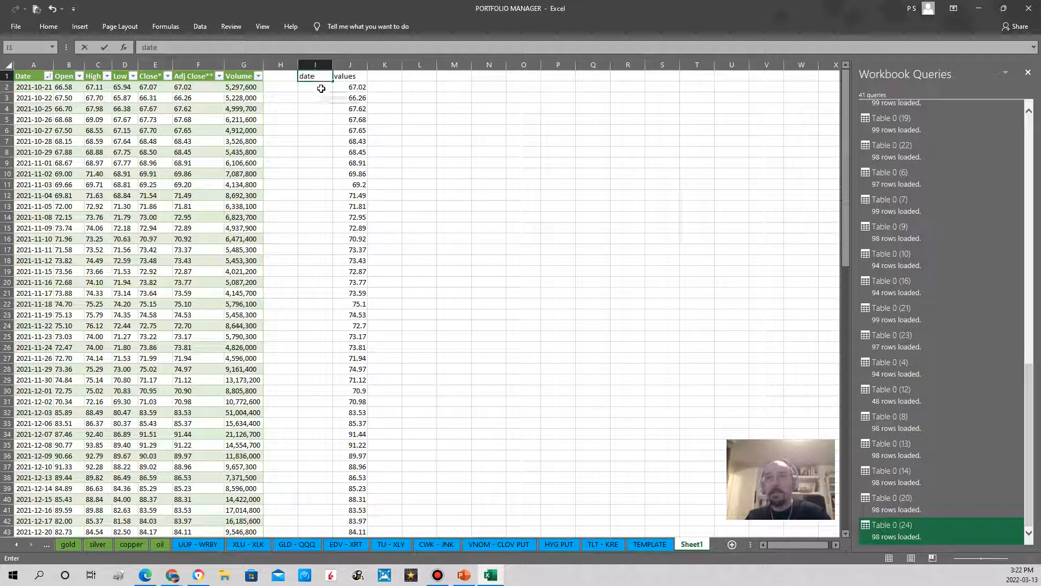
pyautogui.click(322, 88)
pyautogui.write('=')
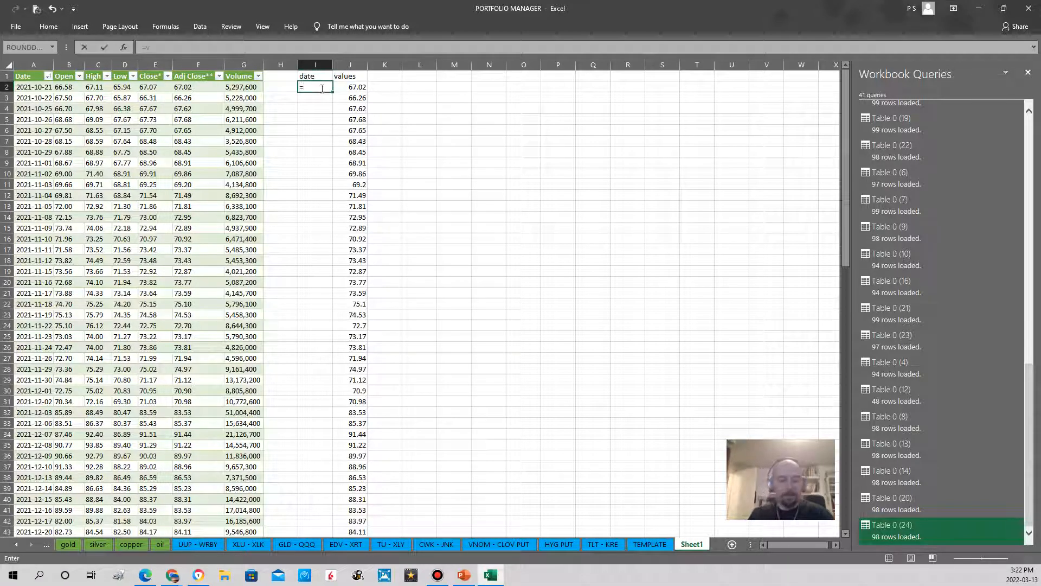
pyautogui.write('value')
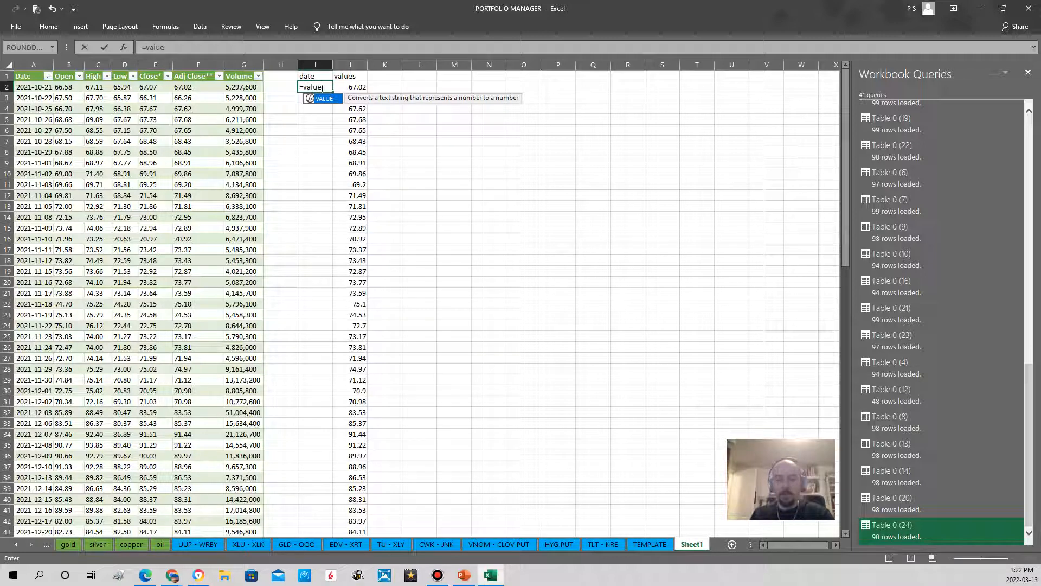
pyautogui.write('(')
pyautogui.click(34, 86)
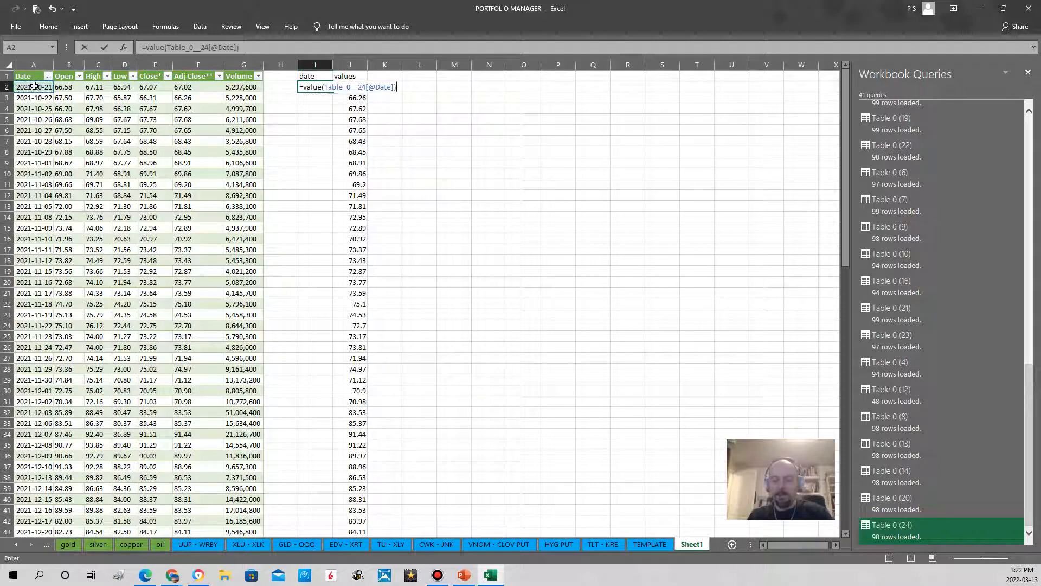
pyautogui.press('Return')
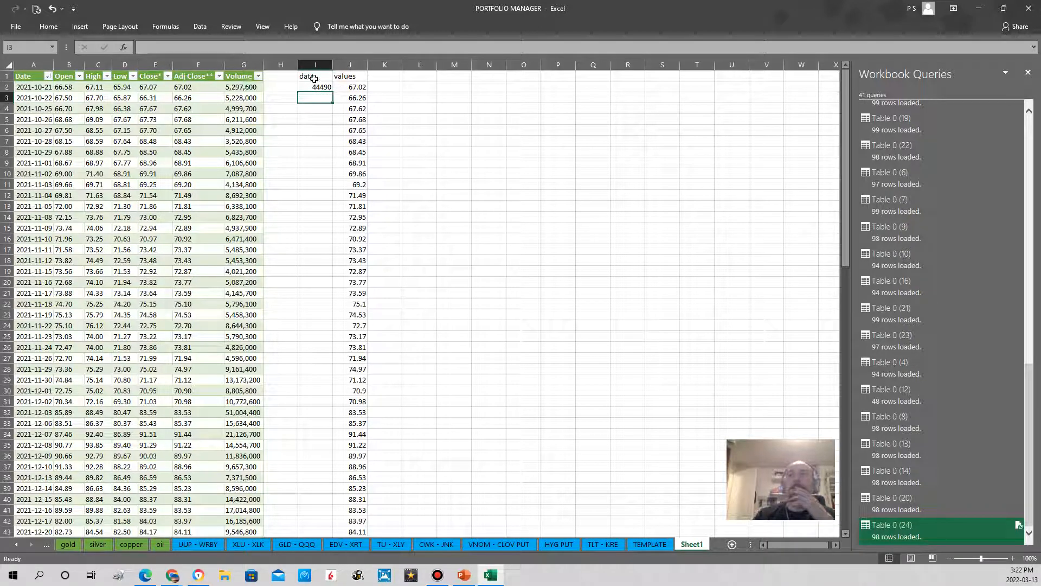
pyautogui.click(315, 85)
pyautogui.rightClick(318, 86)
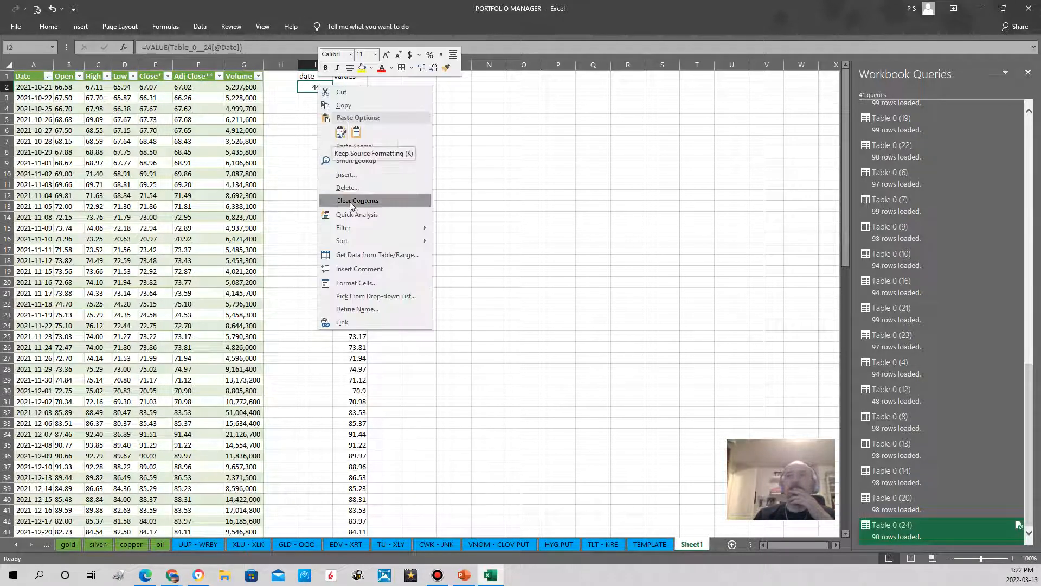
pyautogui.click(305, 85)
pyautogui.rightClick(310, 83)
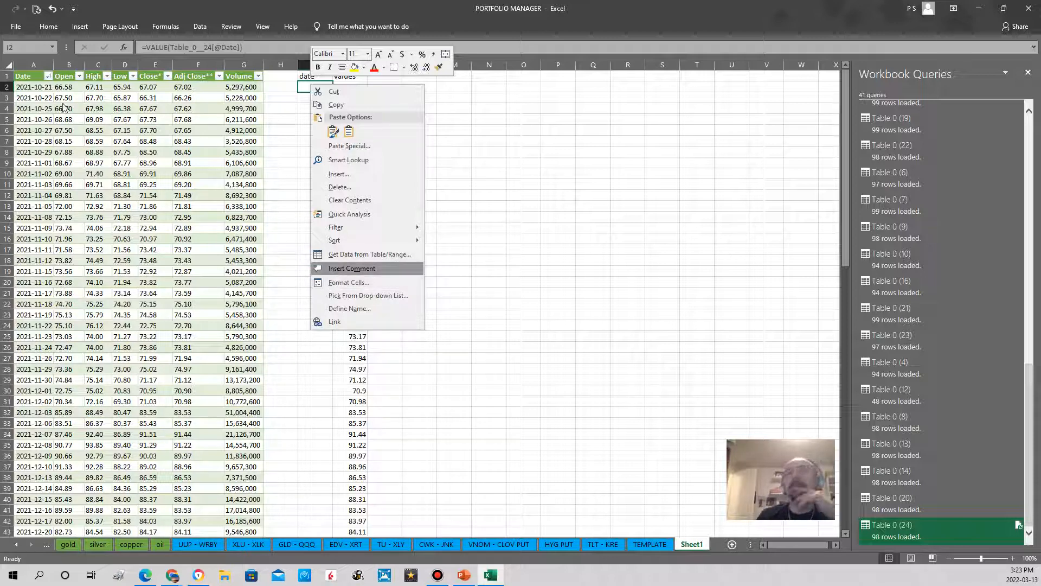
pyautogui.click(523, 260)
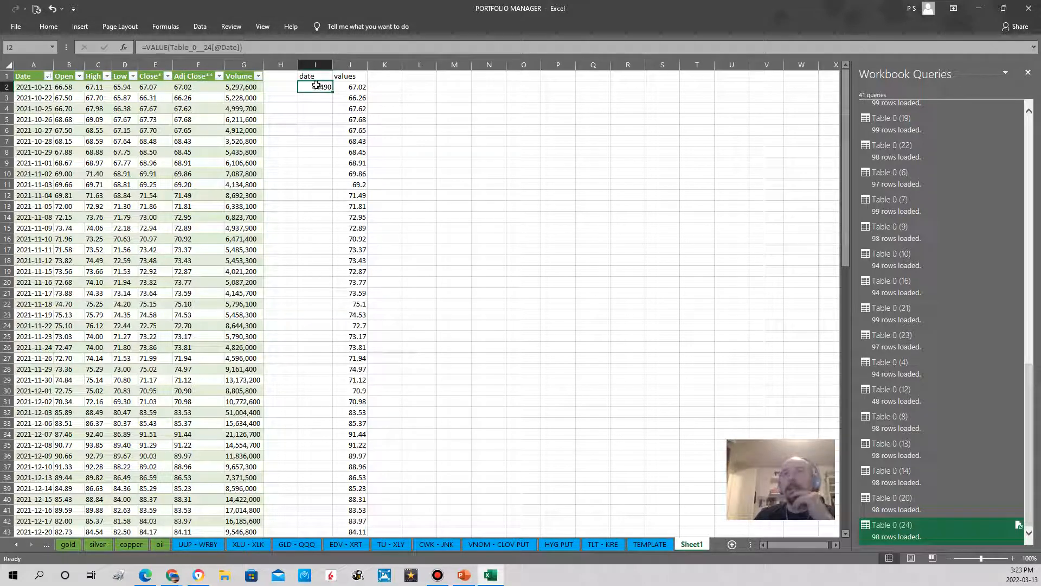
pyautogui.hotkey('ctrl', 'c')
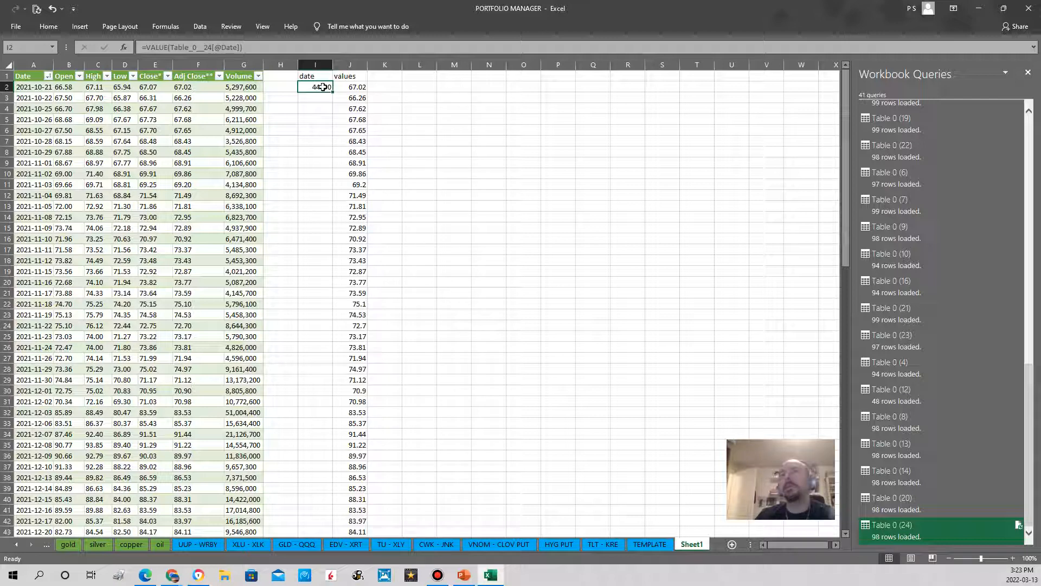
# Step: Format cell I2 as a Date using the *2012-03-14 type
pyautogui.rightClick(313, 87)
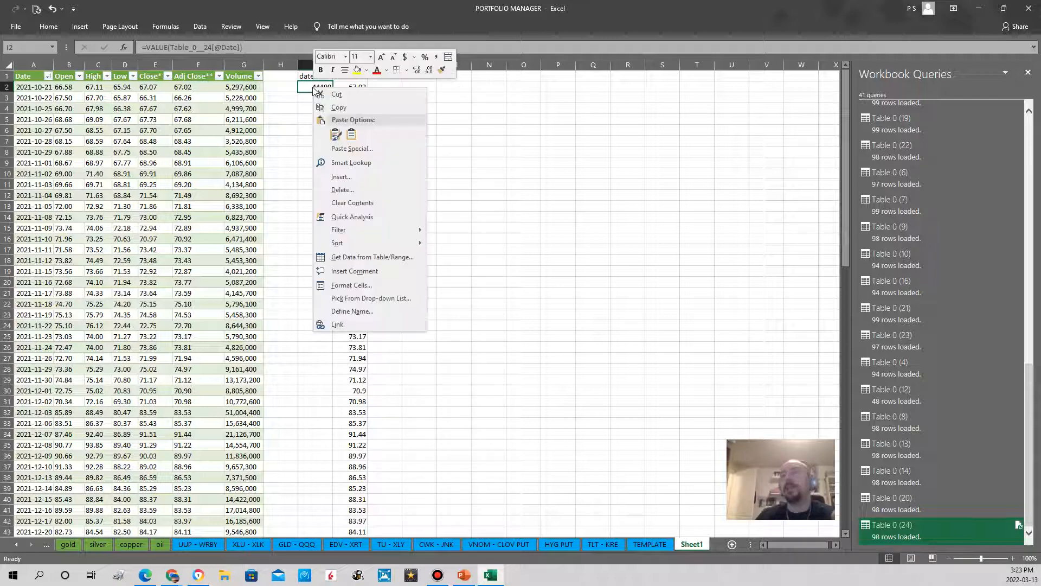
pyautogui.click(354, 286)
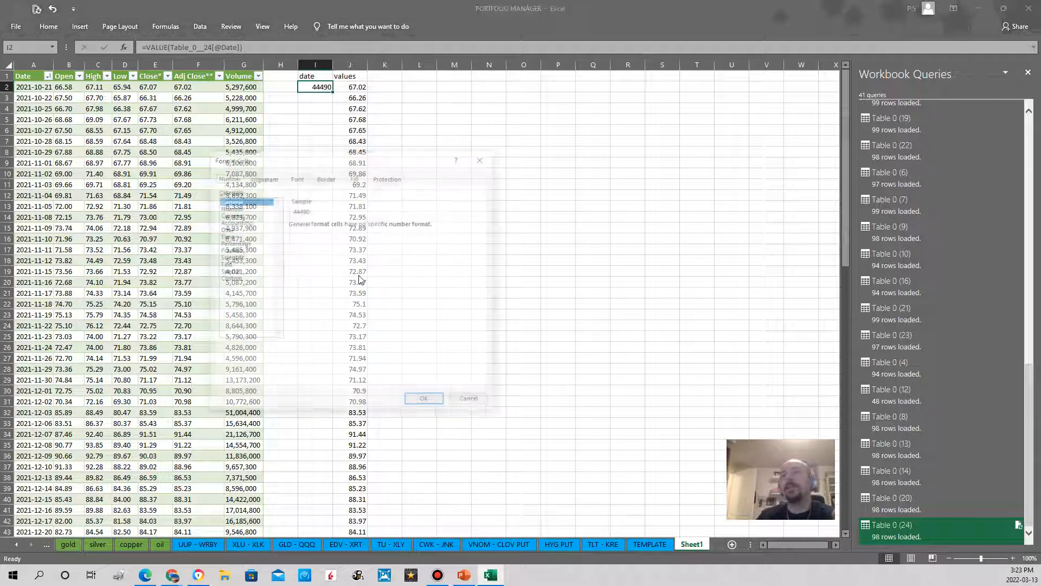
pyautogui.click(228, 230)
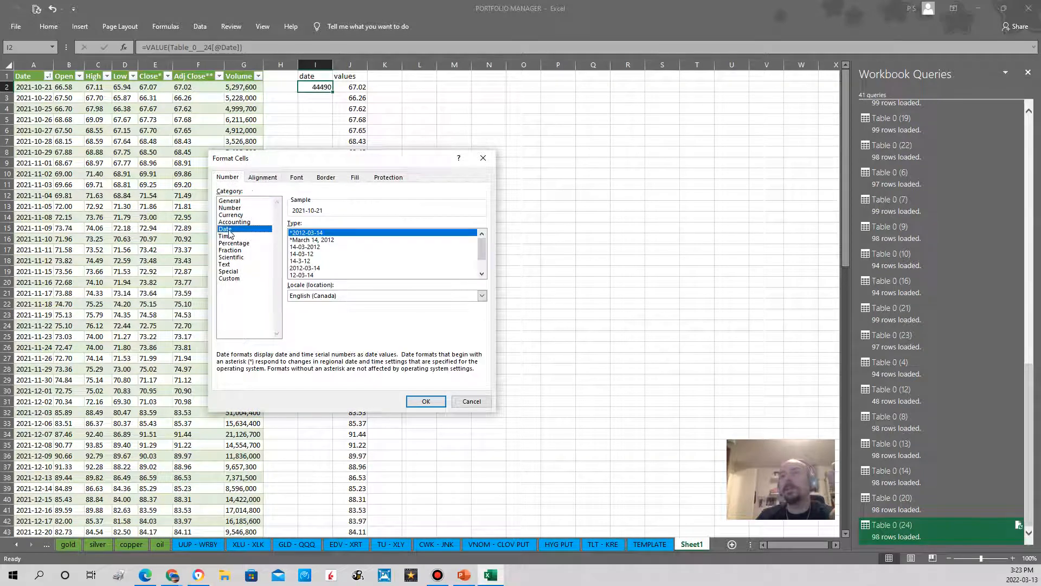
pyautogui.click(426, 402)
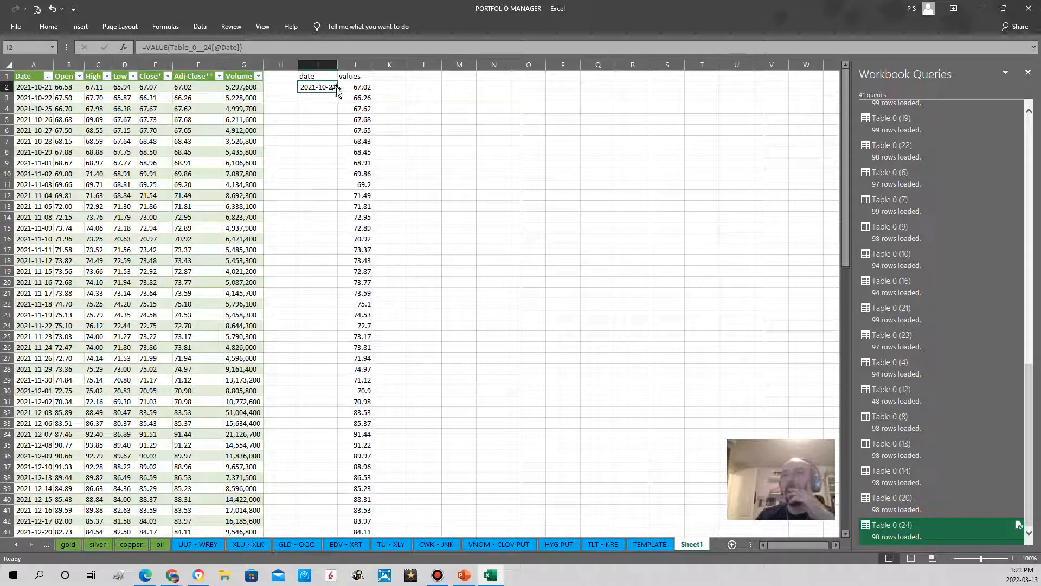
# Step: Fill the date formula from I2 down to I99, beside the last row of the price table
pyautogui.moveTo(338, 92); pyautogui.dragTo(339, 513)
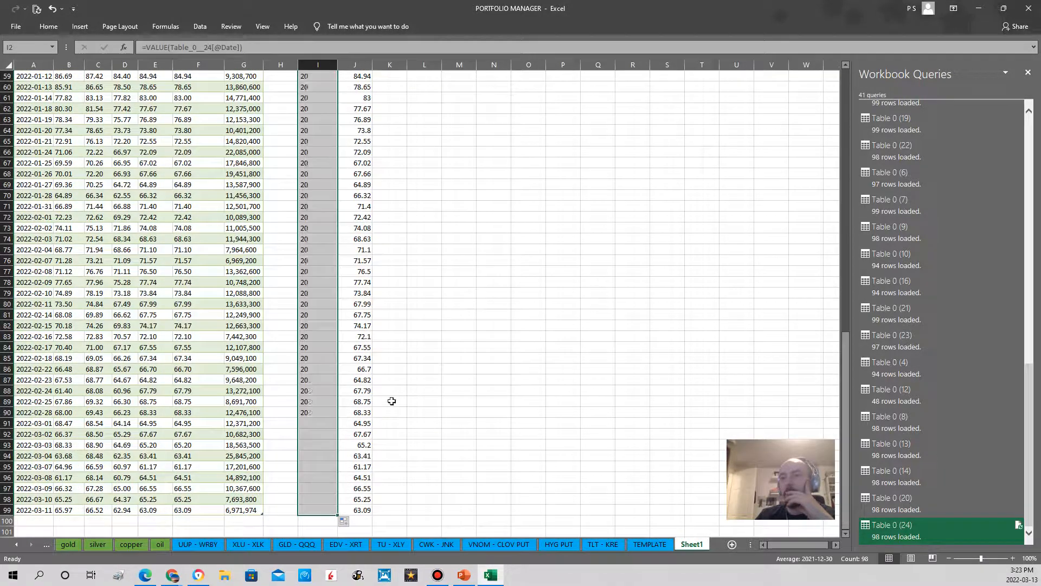
pyautogui.click(537, 325)
pyautogui.moveTo(843, 387); pyautogui.dragTo(840, 103)
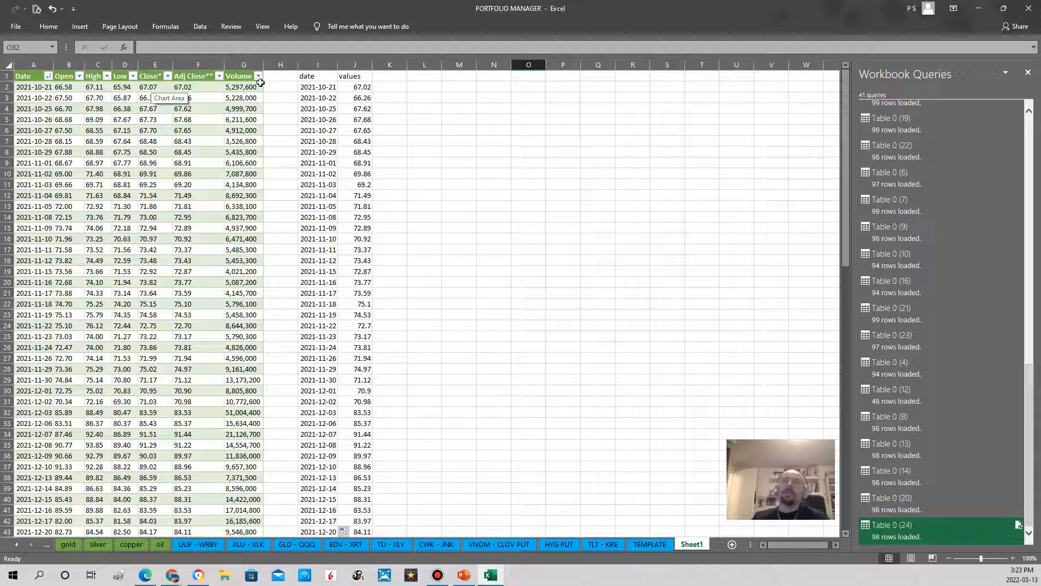
# Step: Insert a basic Line chart from the date and values columns, including their headings, I1:J99
pyautogui.moveTo(309, 76); pyautogui.dragTo(352, 522)
pyautogui.scroll(11, 415, 237)
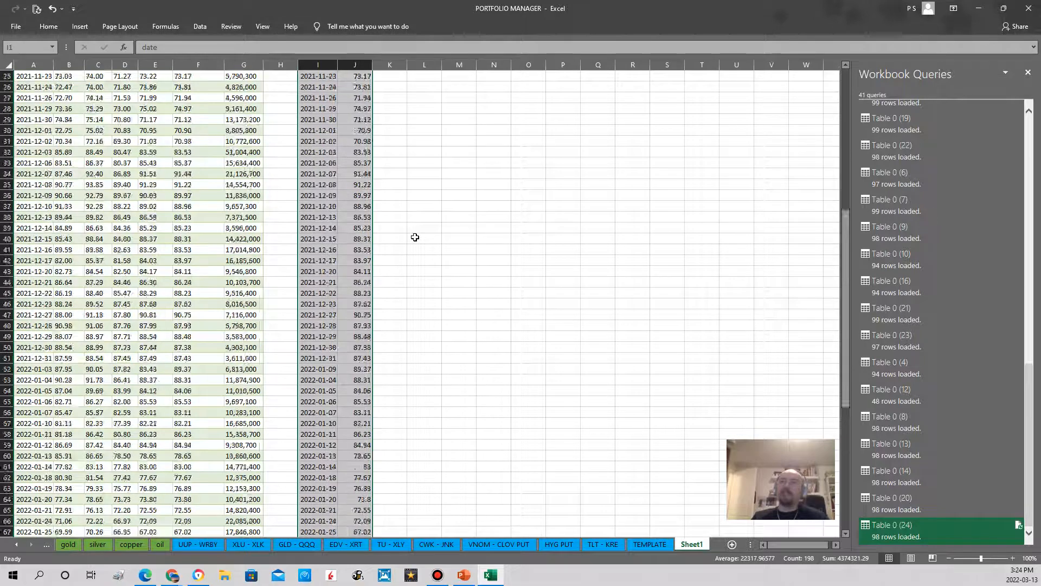
pyautogui.scroll(8, 415, 237)
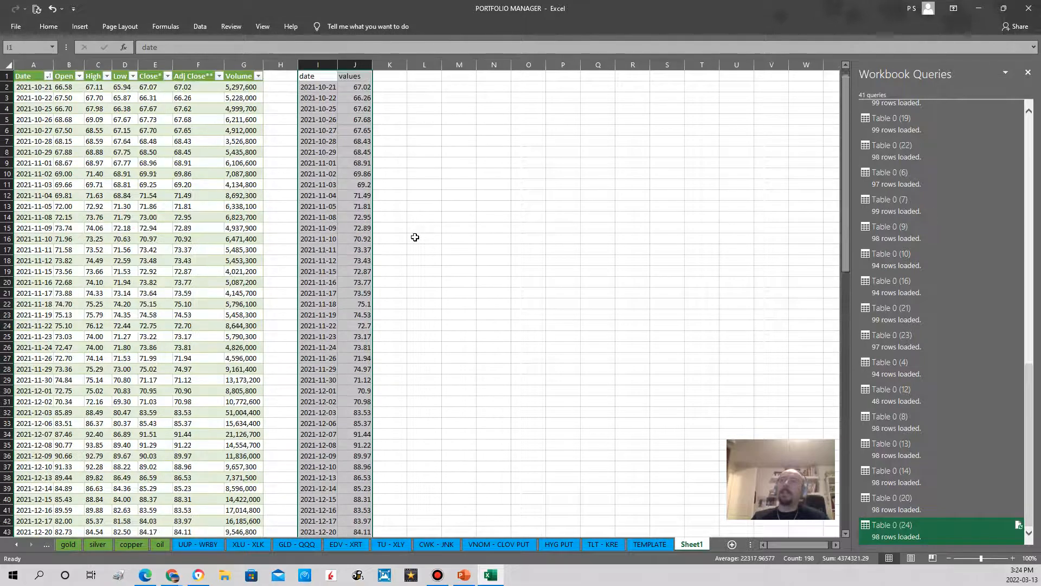
pyautogui.click(79, 26)
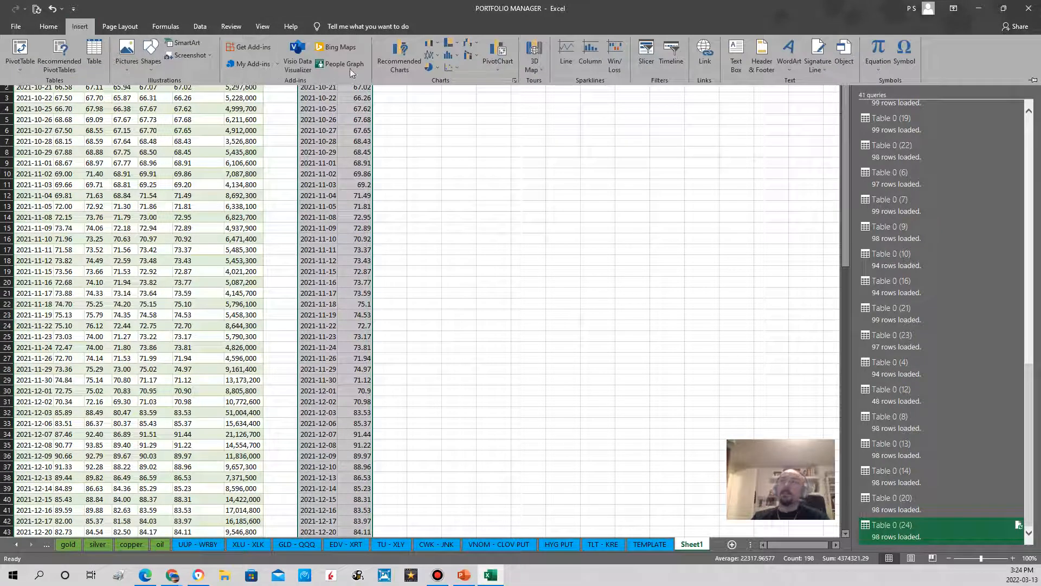
pyautogui.click(401, 50)
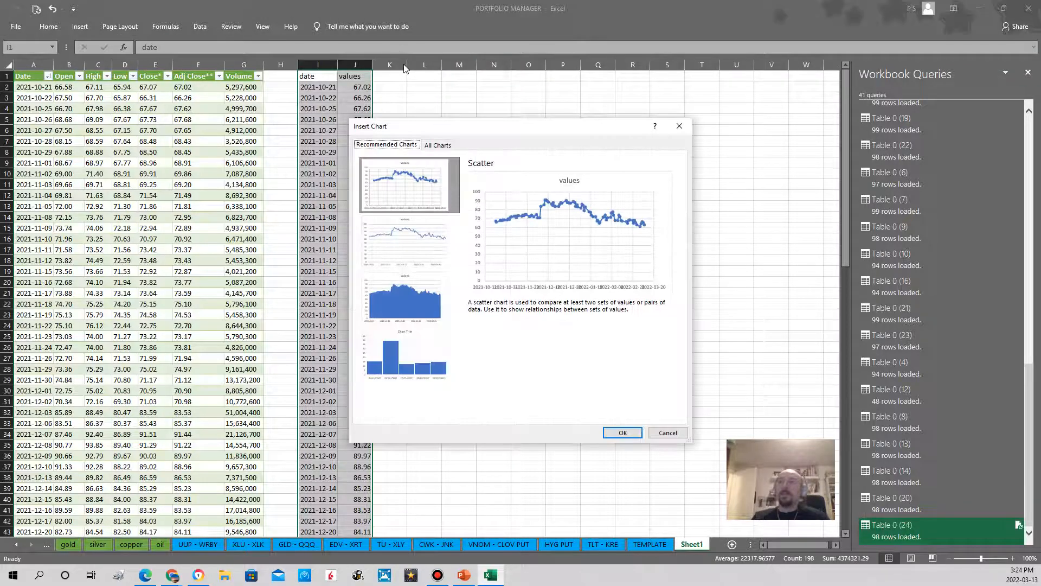
pyautogui.moveTo(483, 133); pyautogui.dragTo(548, 114)
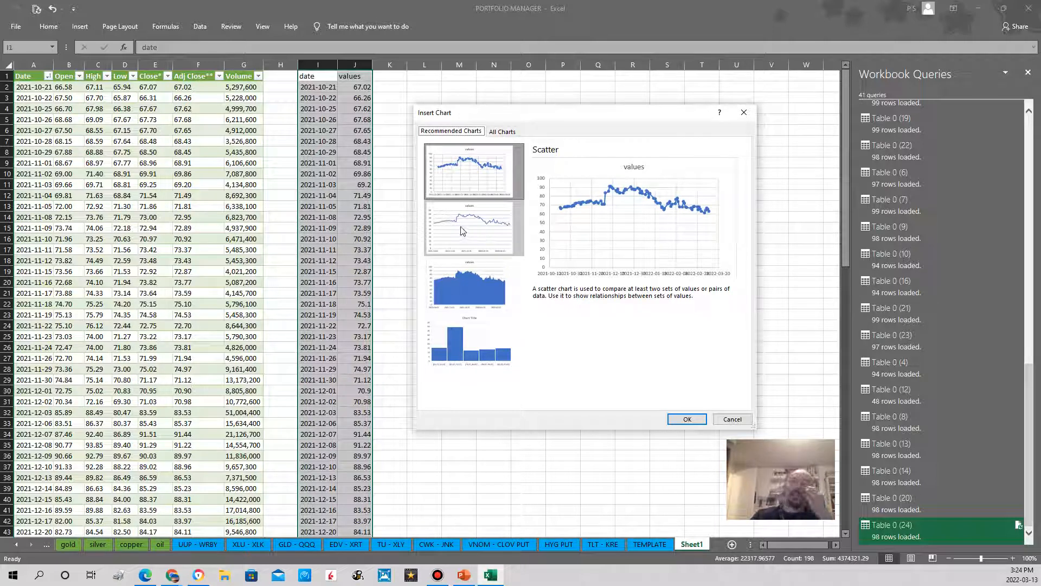
pyautogui.click(504, 133)
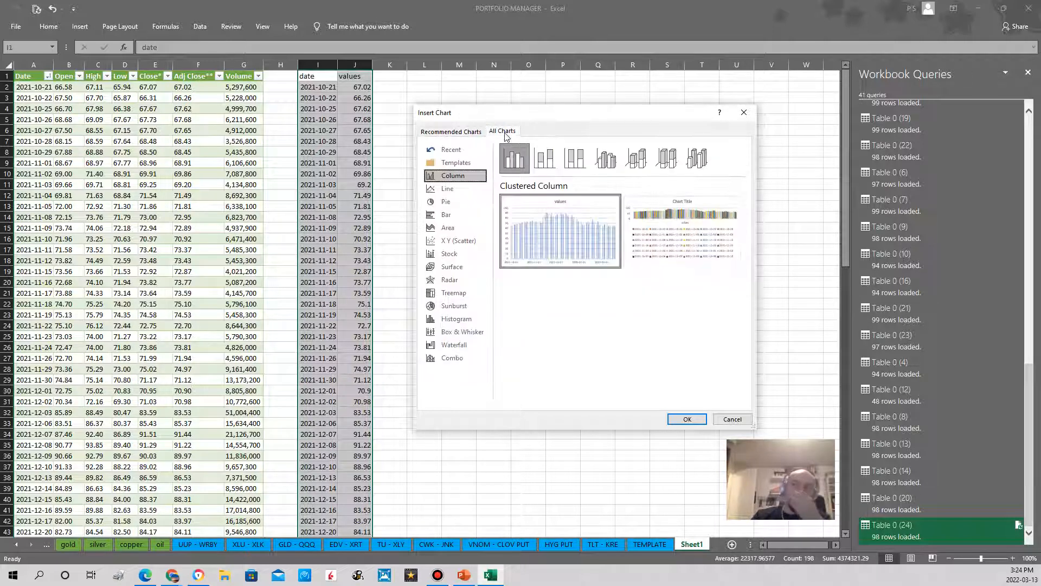
pyautogui.click(447, 191)
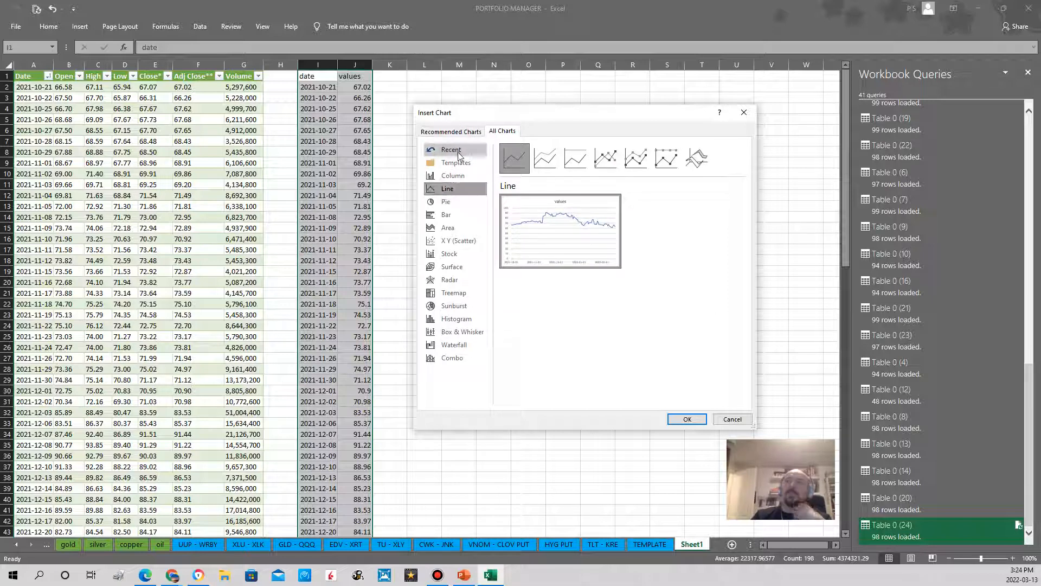
pyautogui.moveTo(590, 205)
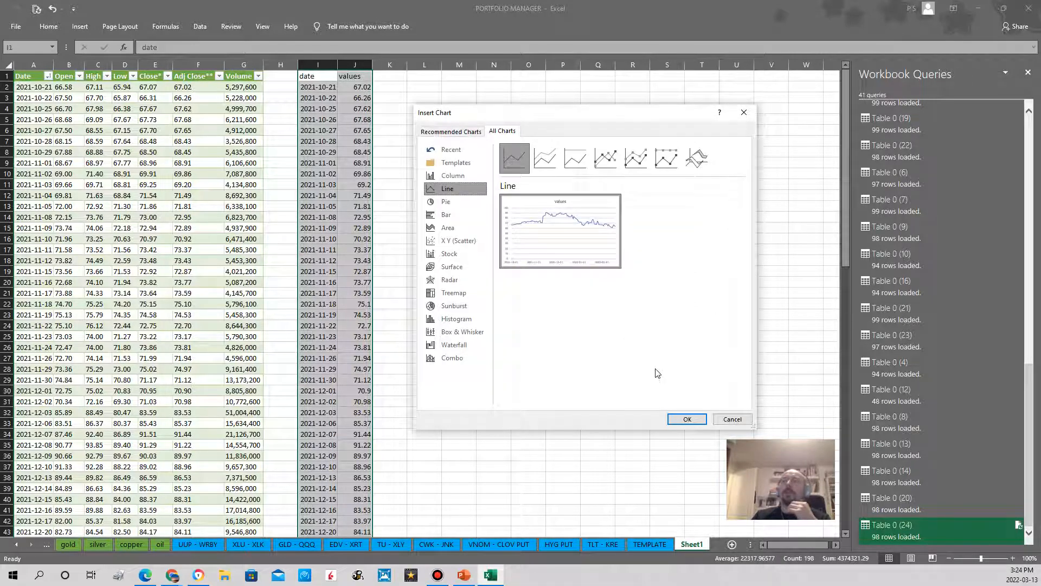
pyautogui.click(686, 419)
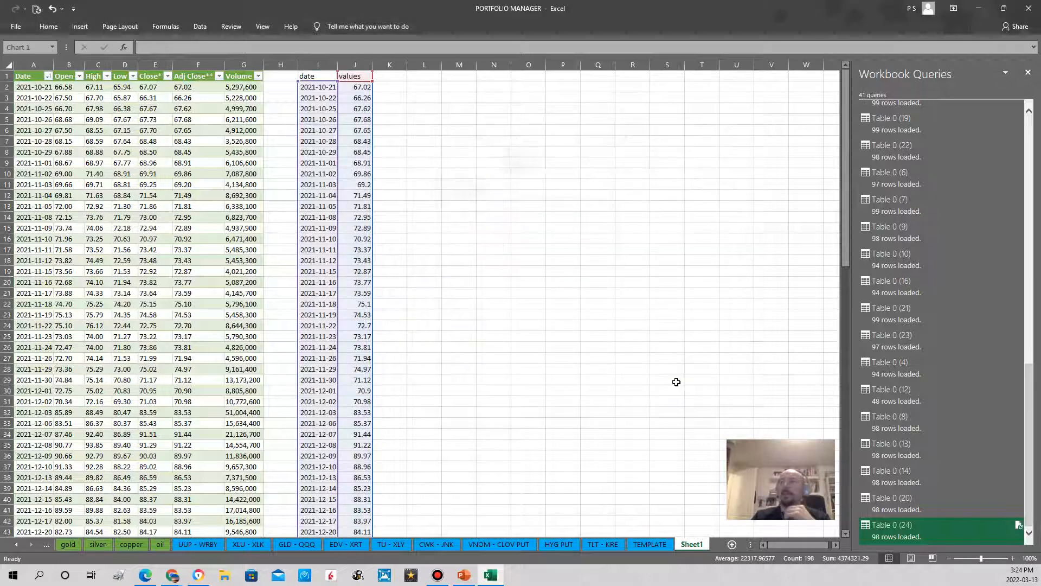
# Step: Move the line chart directly beside the values column and enlarge it to cover about columns K to V, rows 1 to 30
pyautogui.moveTo(448, 239); pyautogui.dragTo(524, 91)
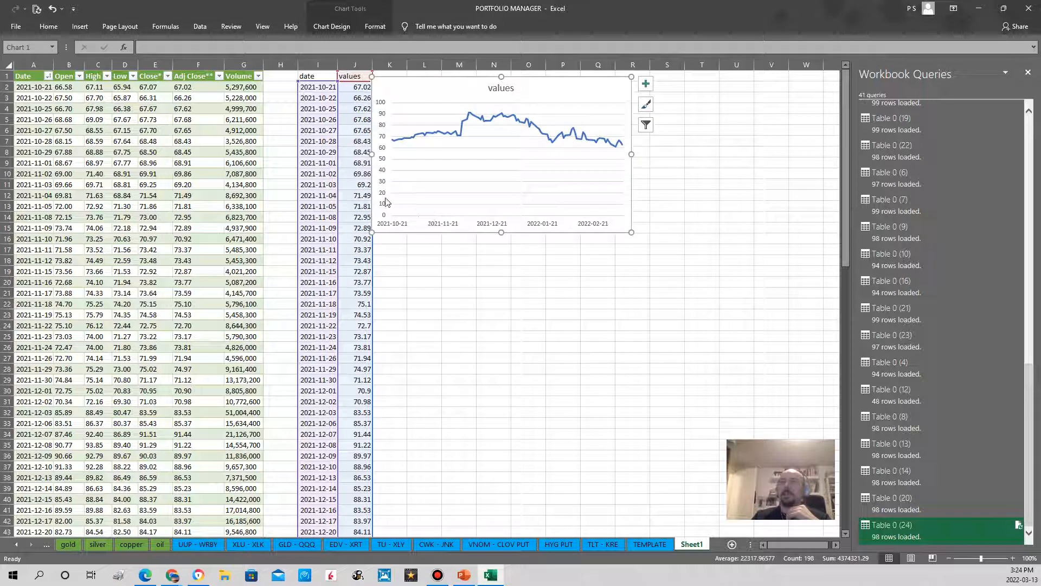
pyautogui.moveTo(631, 232); pyautogui.dragTo(792, 392)
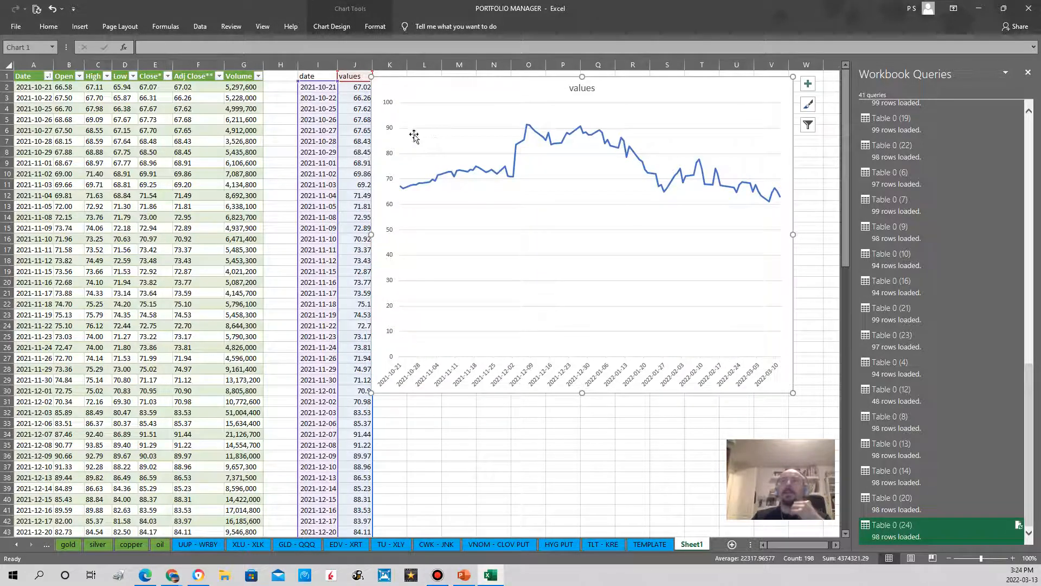
# Step: Set the label position of the chart's vertical value axis to High and close the axis formatting options
pyautogui.click(390, 131)
pyautogui.rightClick(389, 132)
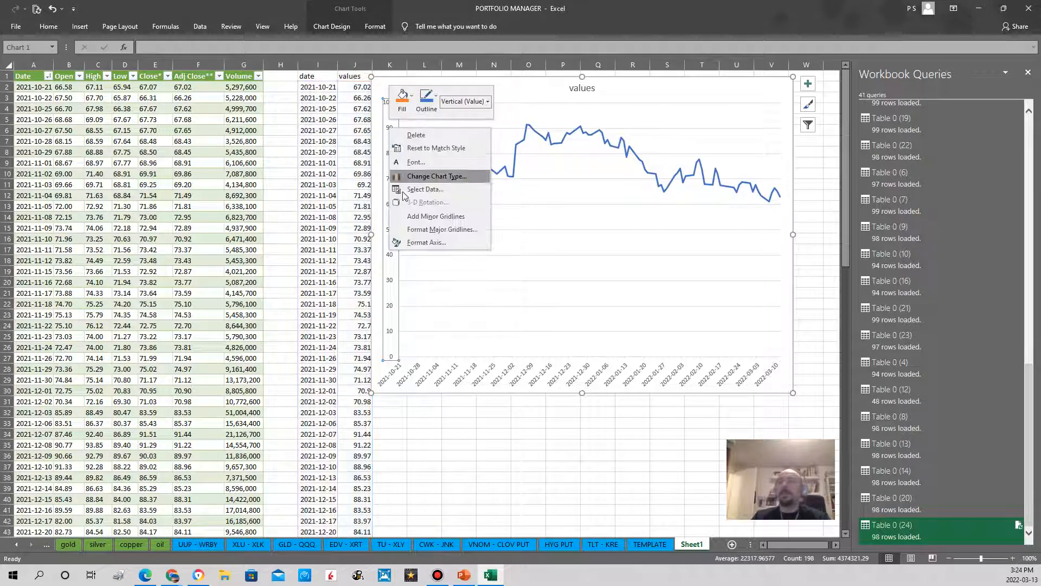
pyautogui.click(418, 238)
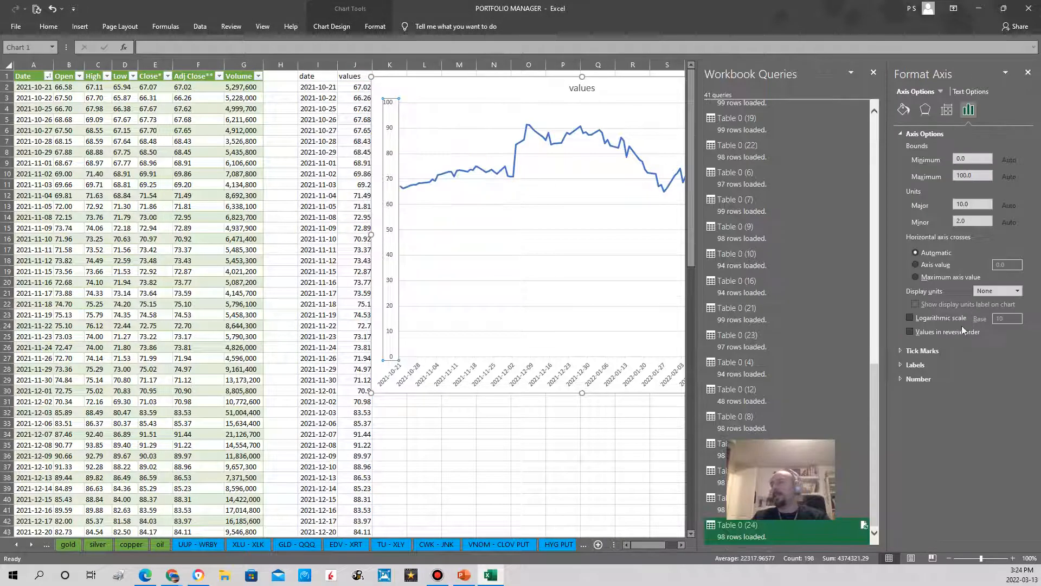
pyautogui.click(913, 365)
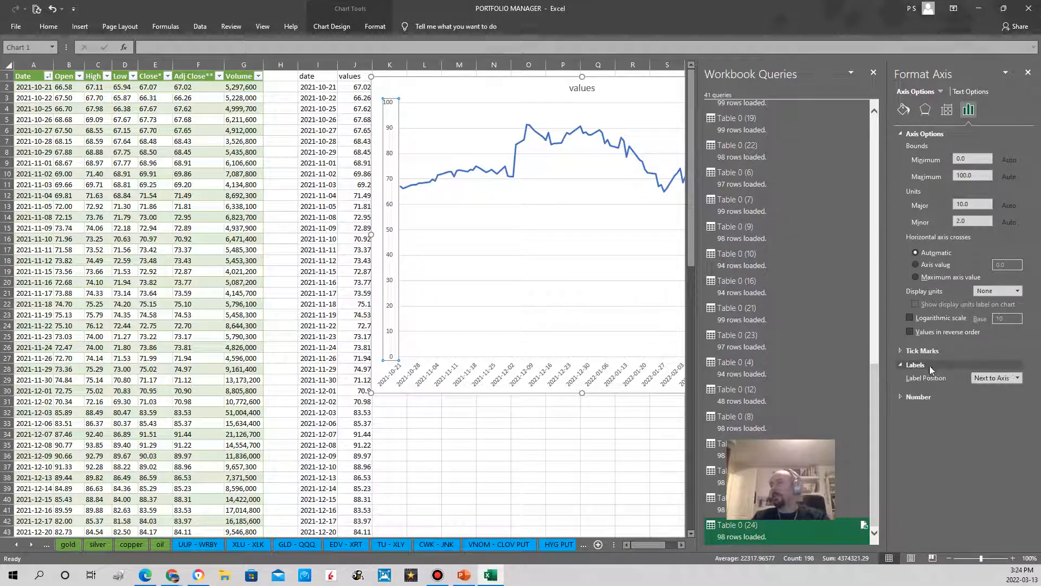
pyautogui.click(996, 383)
pyautogui.click(989, 398)
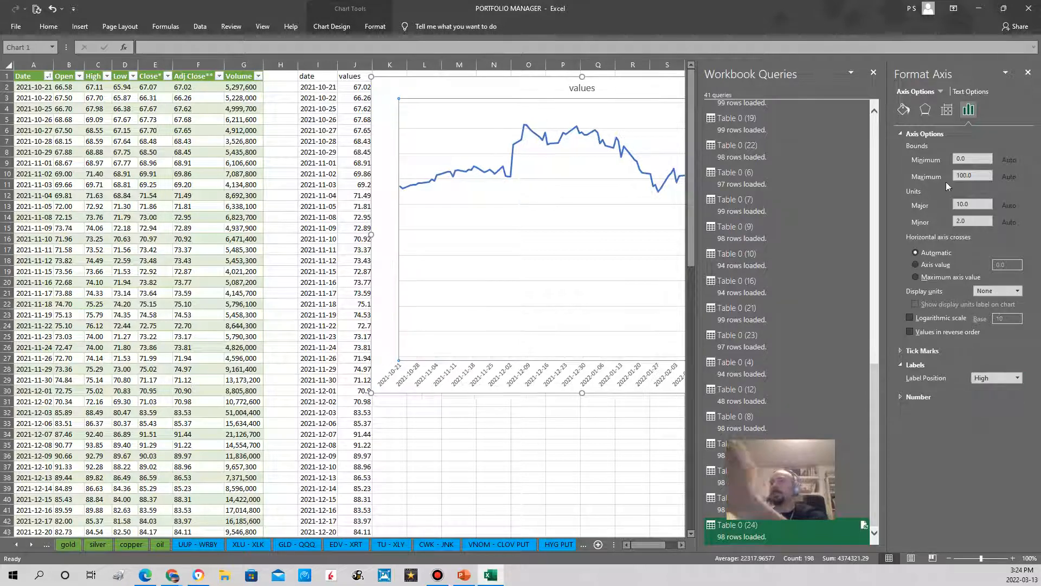
pyautogui.click(1028, 72)
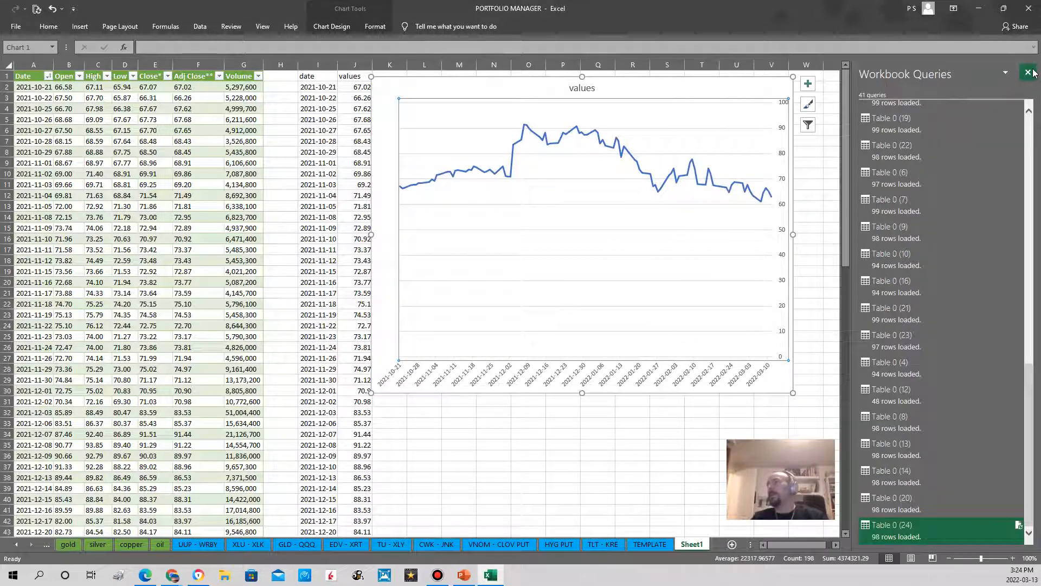
# Step: Close the workbook query list and shift the chart away from the values column so it starts in column L
pyautogui.click(1028, 72)
pyautogui.click(770, 81)
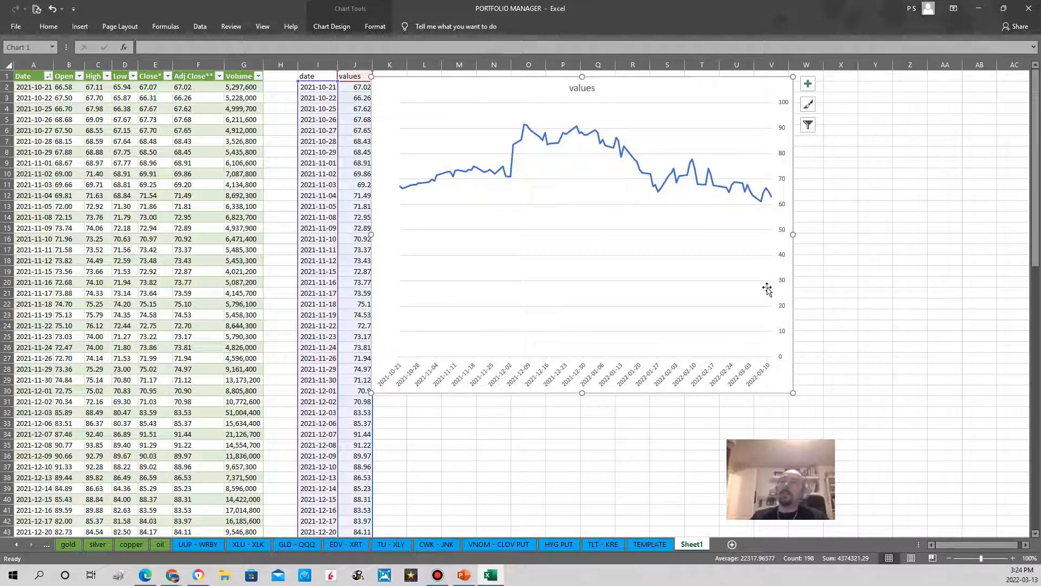
pyautogui.moveTo(718, 79); pyautogui.dragTo(761, 93)
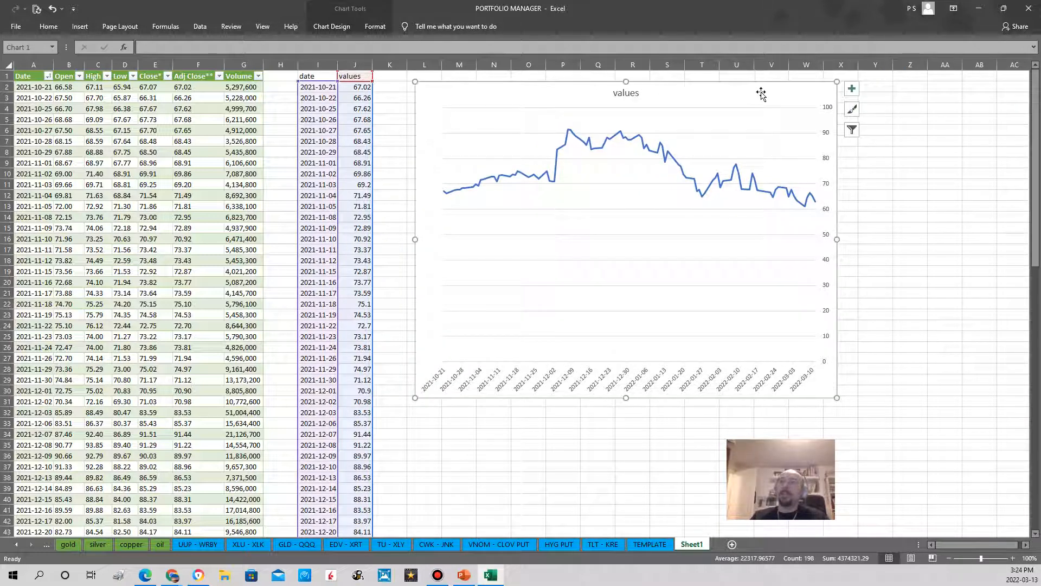
pyautogui.click(909, 172)
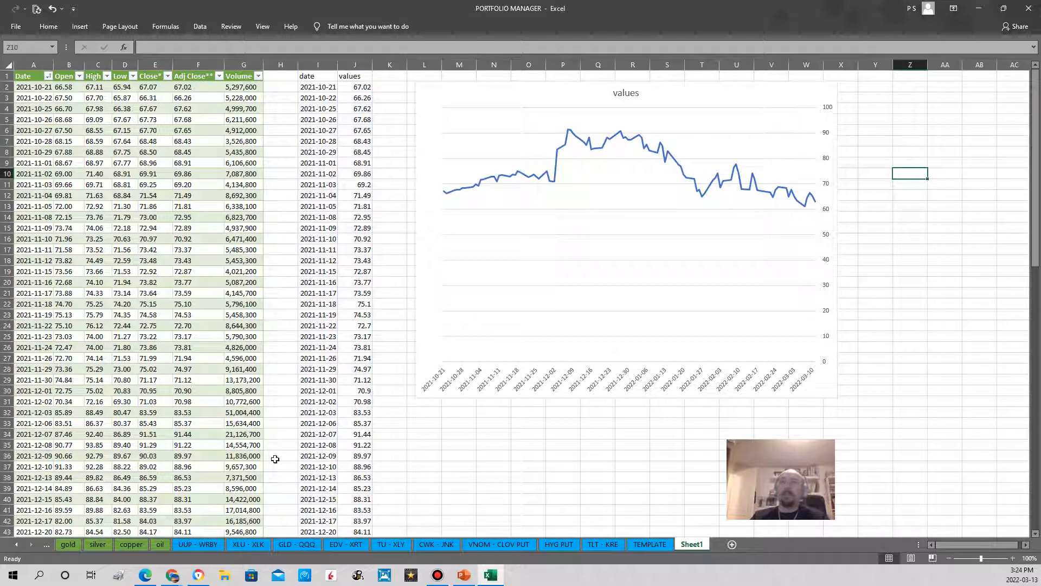
# Step: Refresh all data connections in the workbook
pyautogui.click(205, 27)
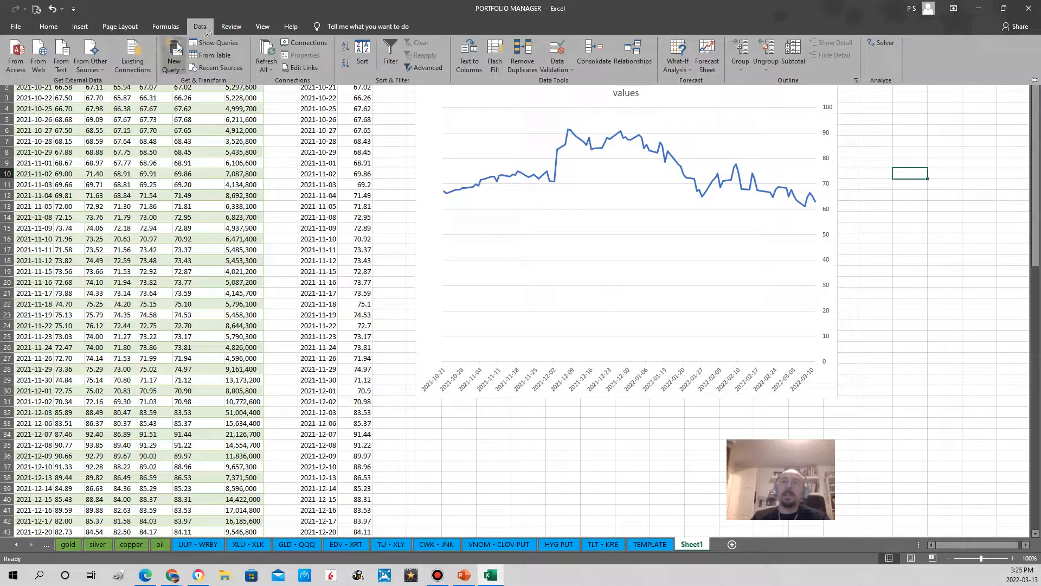
pyautogui.click(265, 45)
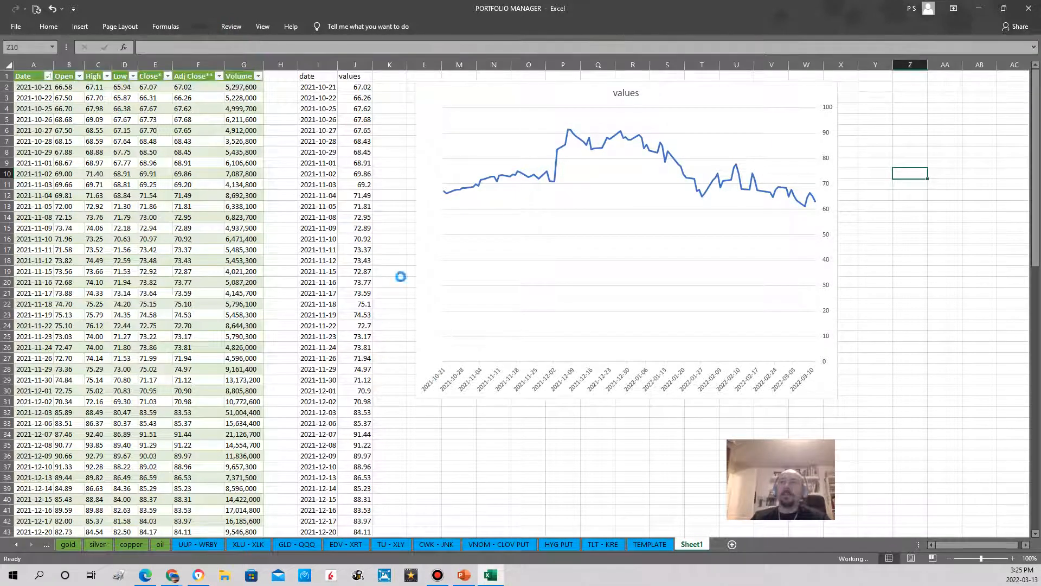